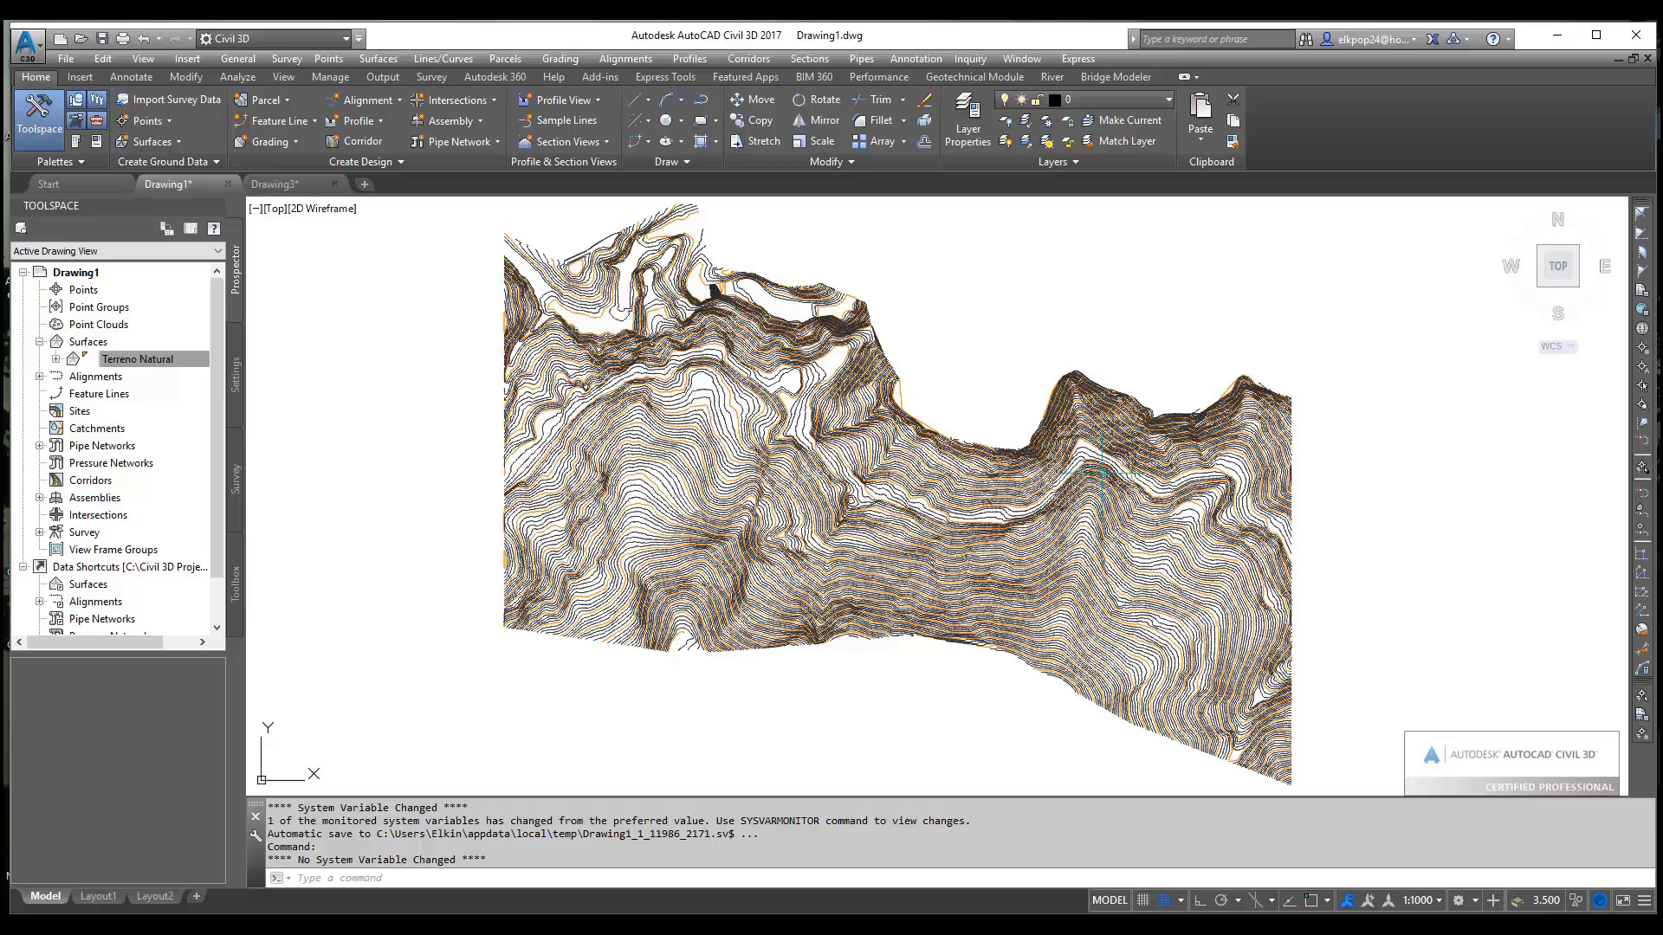
Examine the contours of the Terreno Natural surface at full extent and close up
{"action": "mouse_move", "coordinate": [1101, 472]}
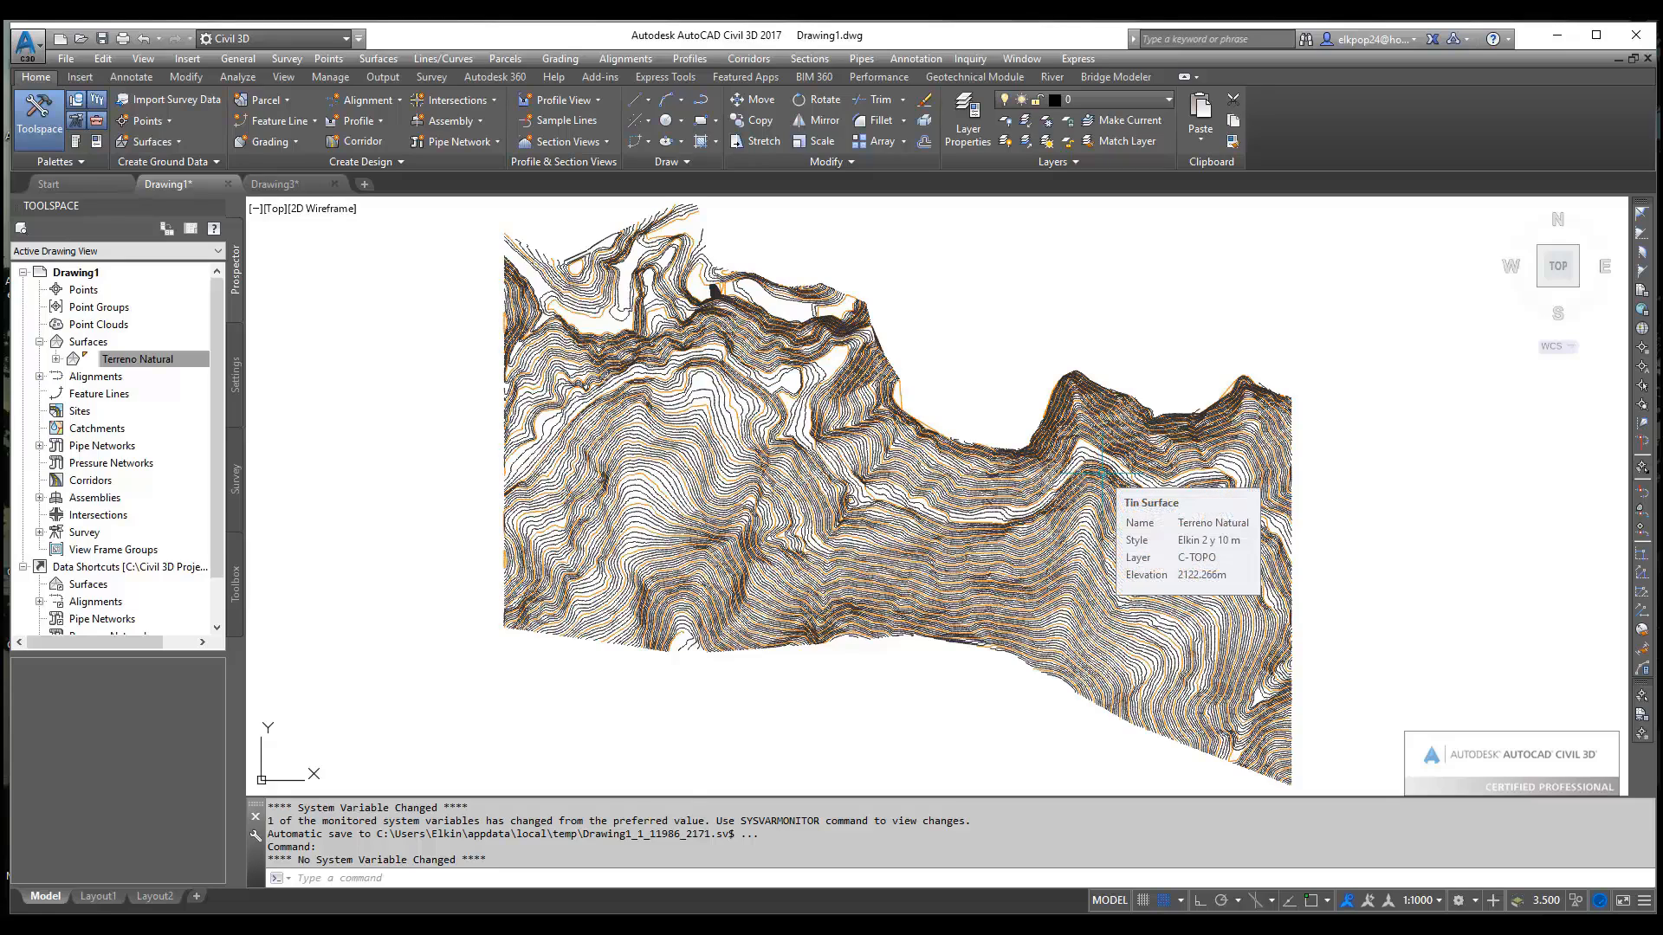
{"action": "scroll", "coordinate": [999, 559], "scroll_direction": "up", "scroll_amount": 3}
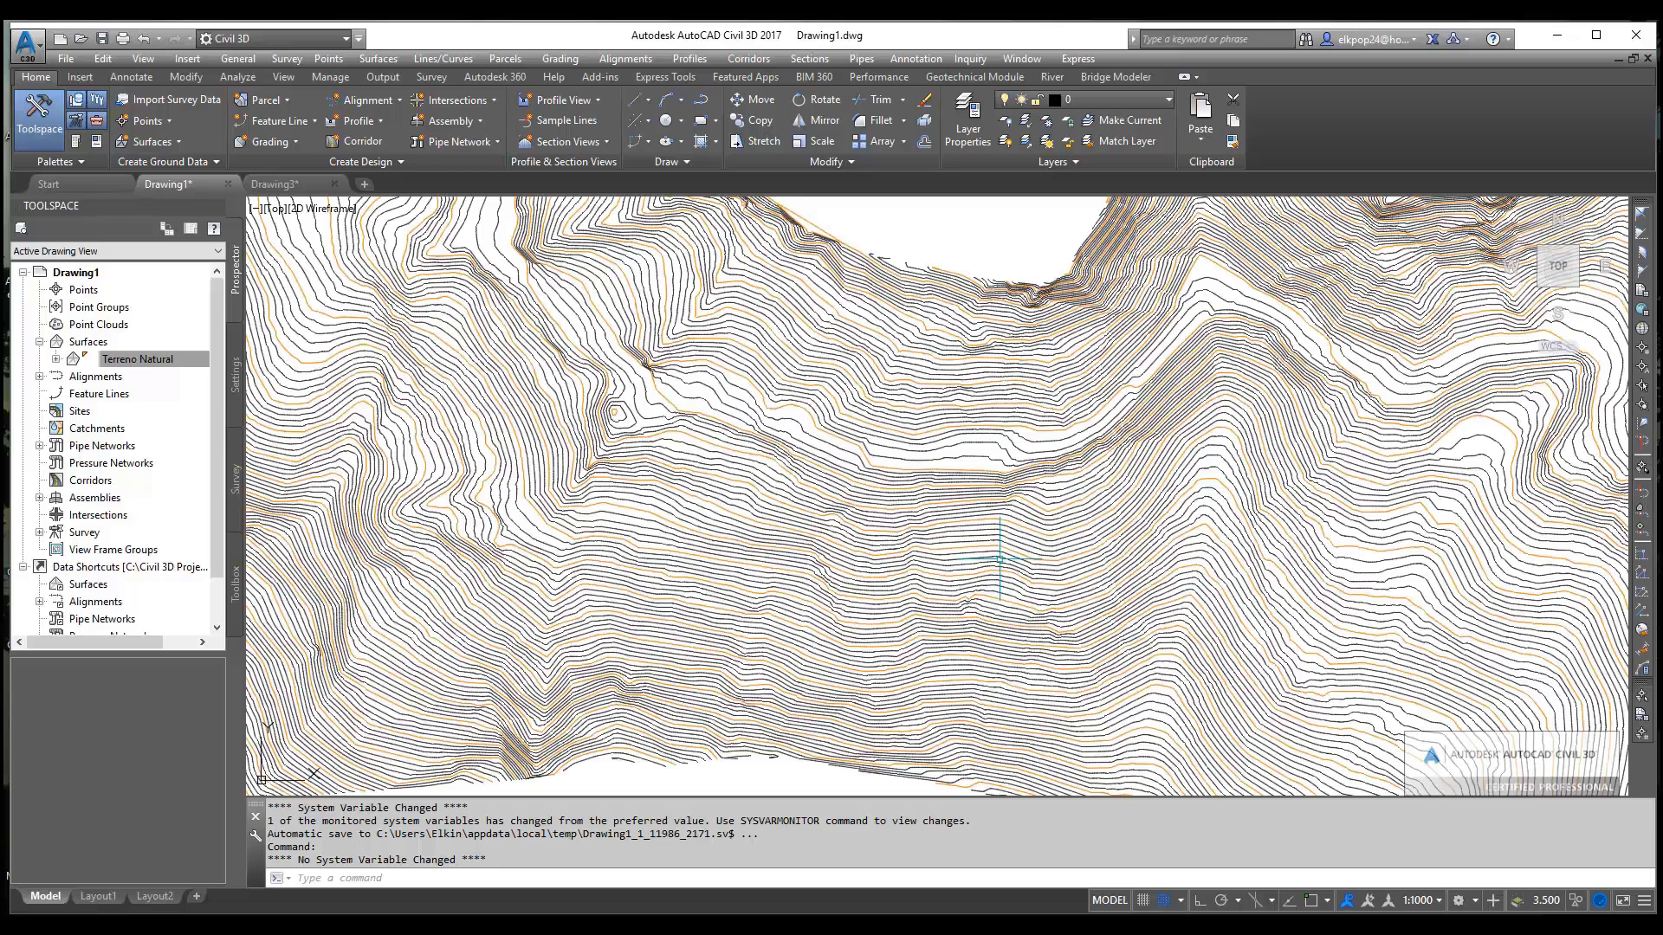
{"action": "scroll", "coordinate": [1000, 559], "scroll_direction": "down", "scroll_amount": 6}
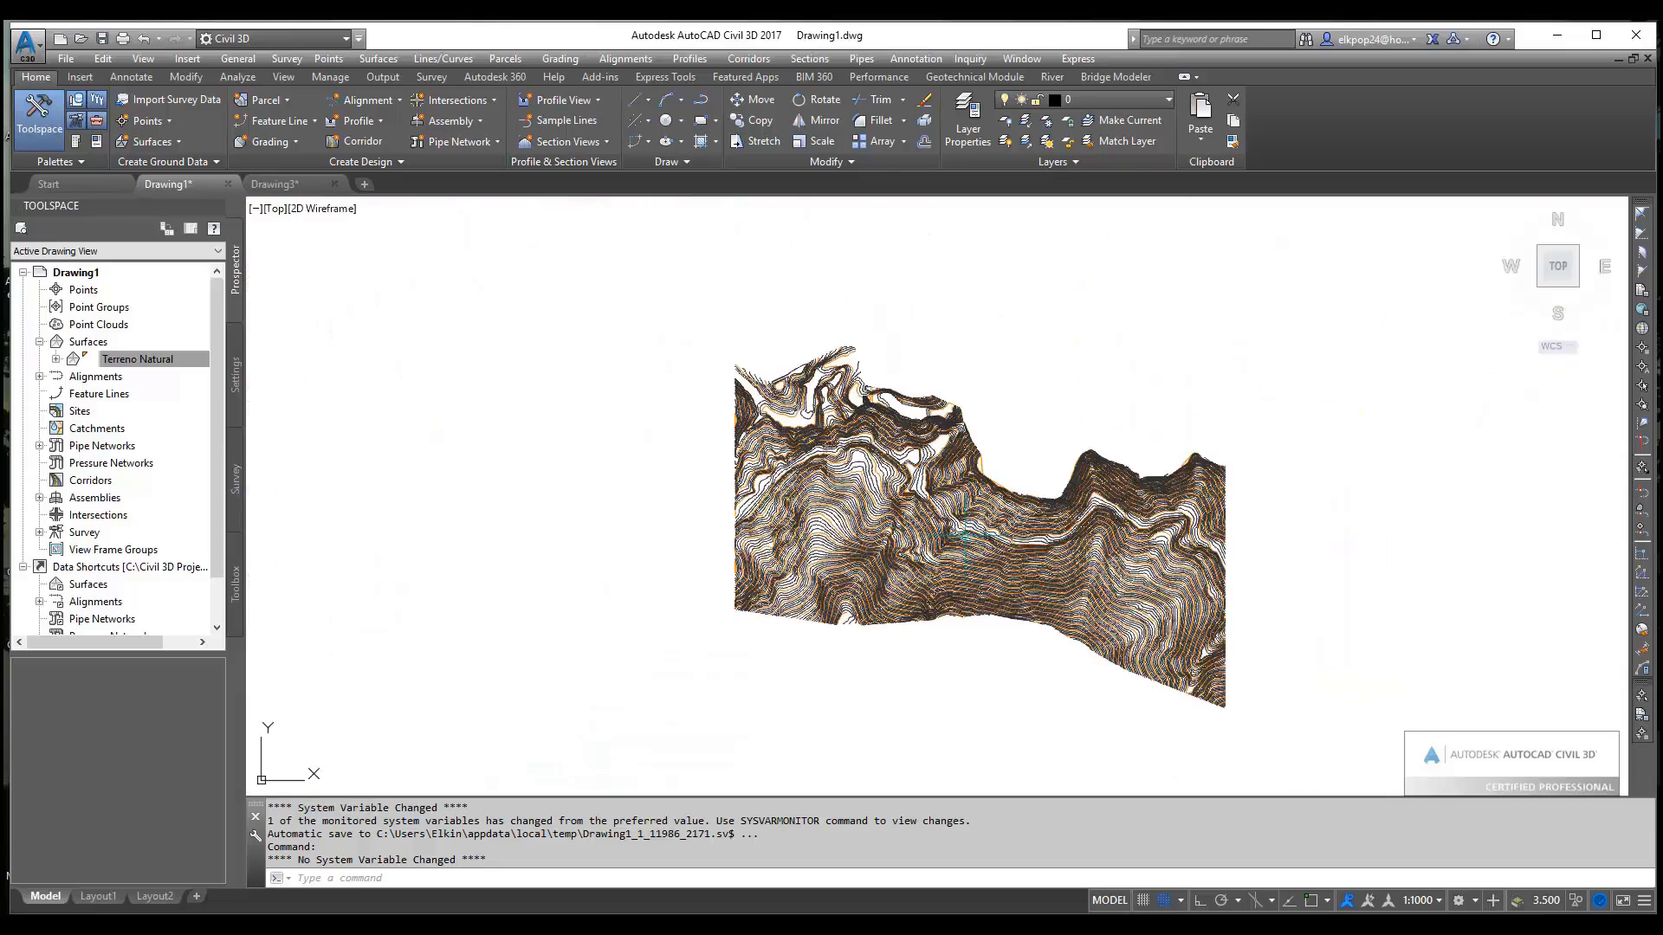
{"action": "middle_click_drag", "start_coordinate": [965, 535], "coordinate": [831, 530]}
{"action": "scroll", "coordinate": [831, 530], "scroll_direction": "up", "scroll_amount": 4}
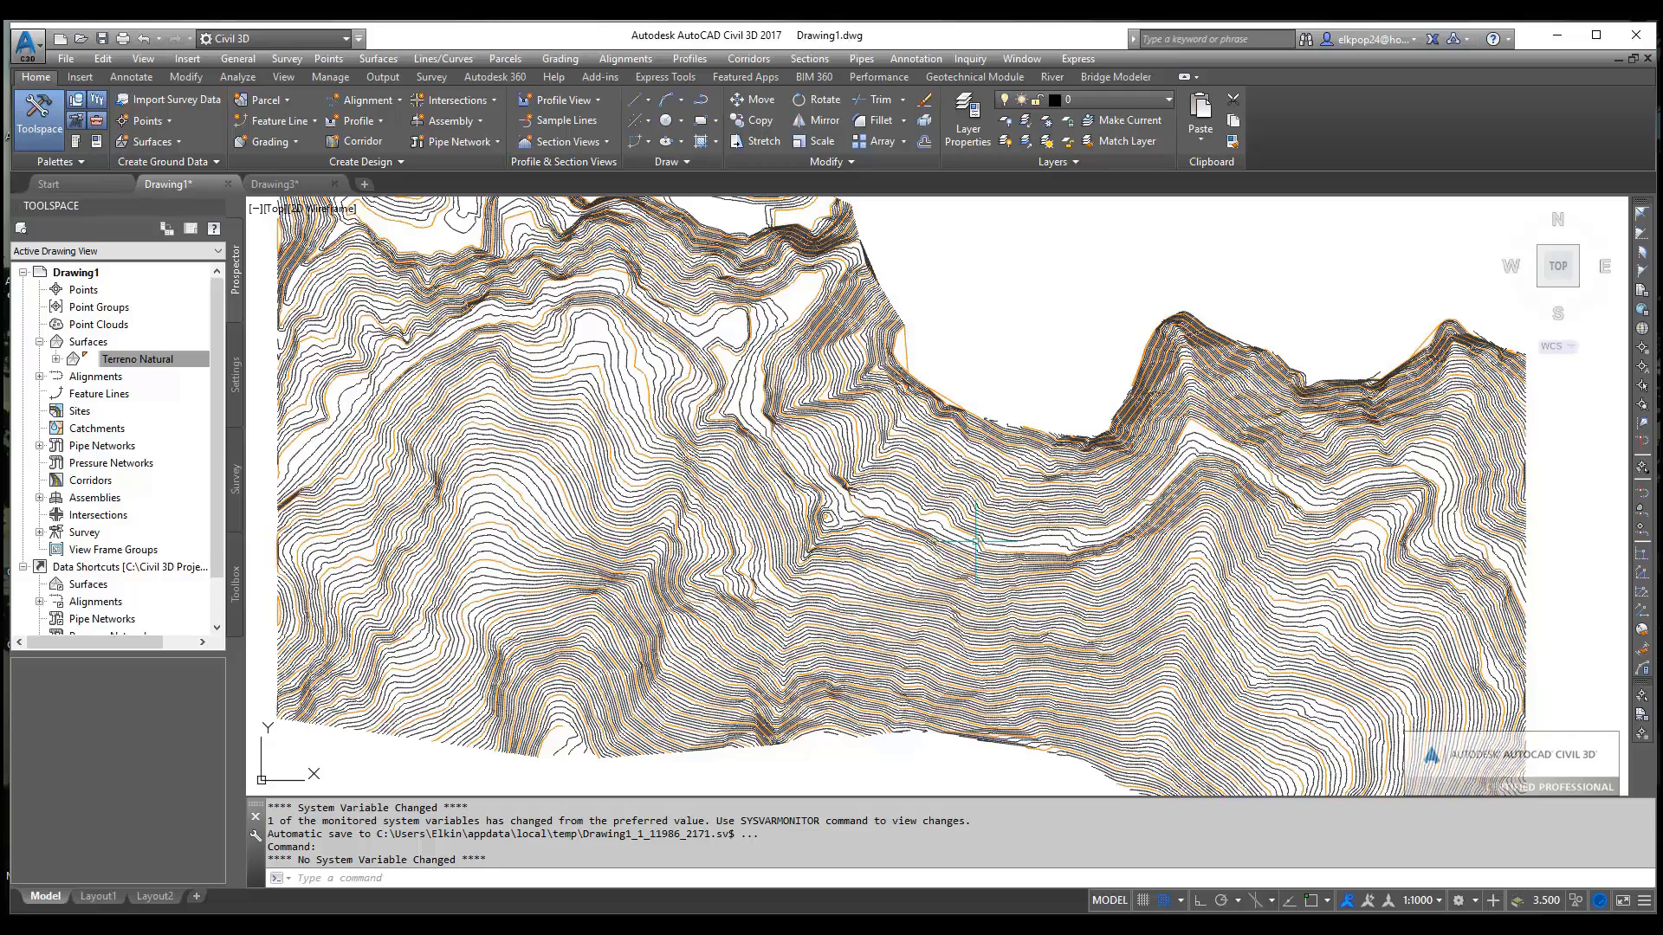
{"action": "mouse_move", "coordinate": [1047, 566]}
{"action": "mouse_move", "coordinate": [1101, 560]}
{"action": "middle_mouse_down"}
{"action": "mouse_move", "coordinate": [1093, 539]}
{"action": "mouse_move", "coordinate": [1058, 562]}
{"action": "middle_mouse_up"}
{"action": "scroll", "coordinate": [1152, 556], "scroll_direction": "up", "scroll_amount": 4}
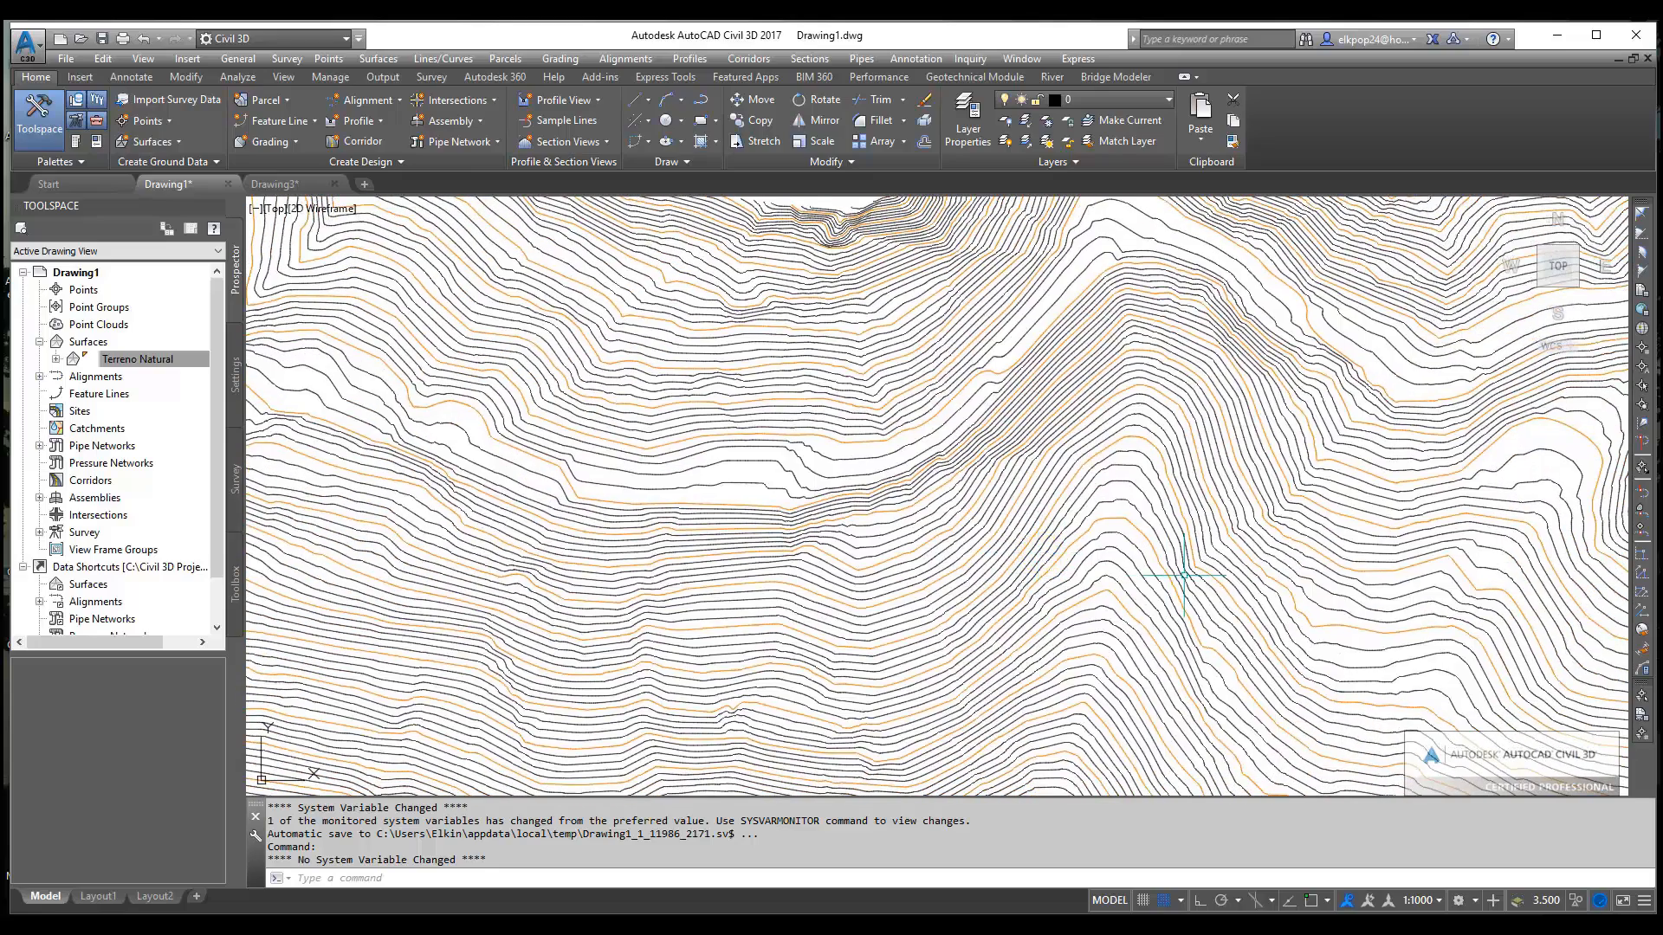
{"action": "mouse_move", "coordinate": [1184, 574]}
{"action": "scroll", "coordinate": [1152, 598], "scroll_direction": "down", "scroll_amount": 6}
{"action": "scroll", "coordinate": [1078, 558], "scroll_direction": "up", "scroll_amount": 3}
{"action": "scroll", "coordinate": [1069, 537], "scroll_direction": "down", "scroll_amount": 1}
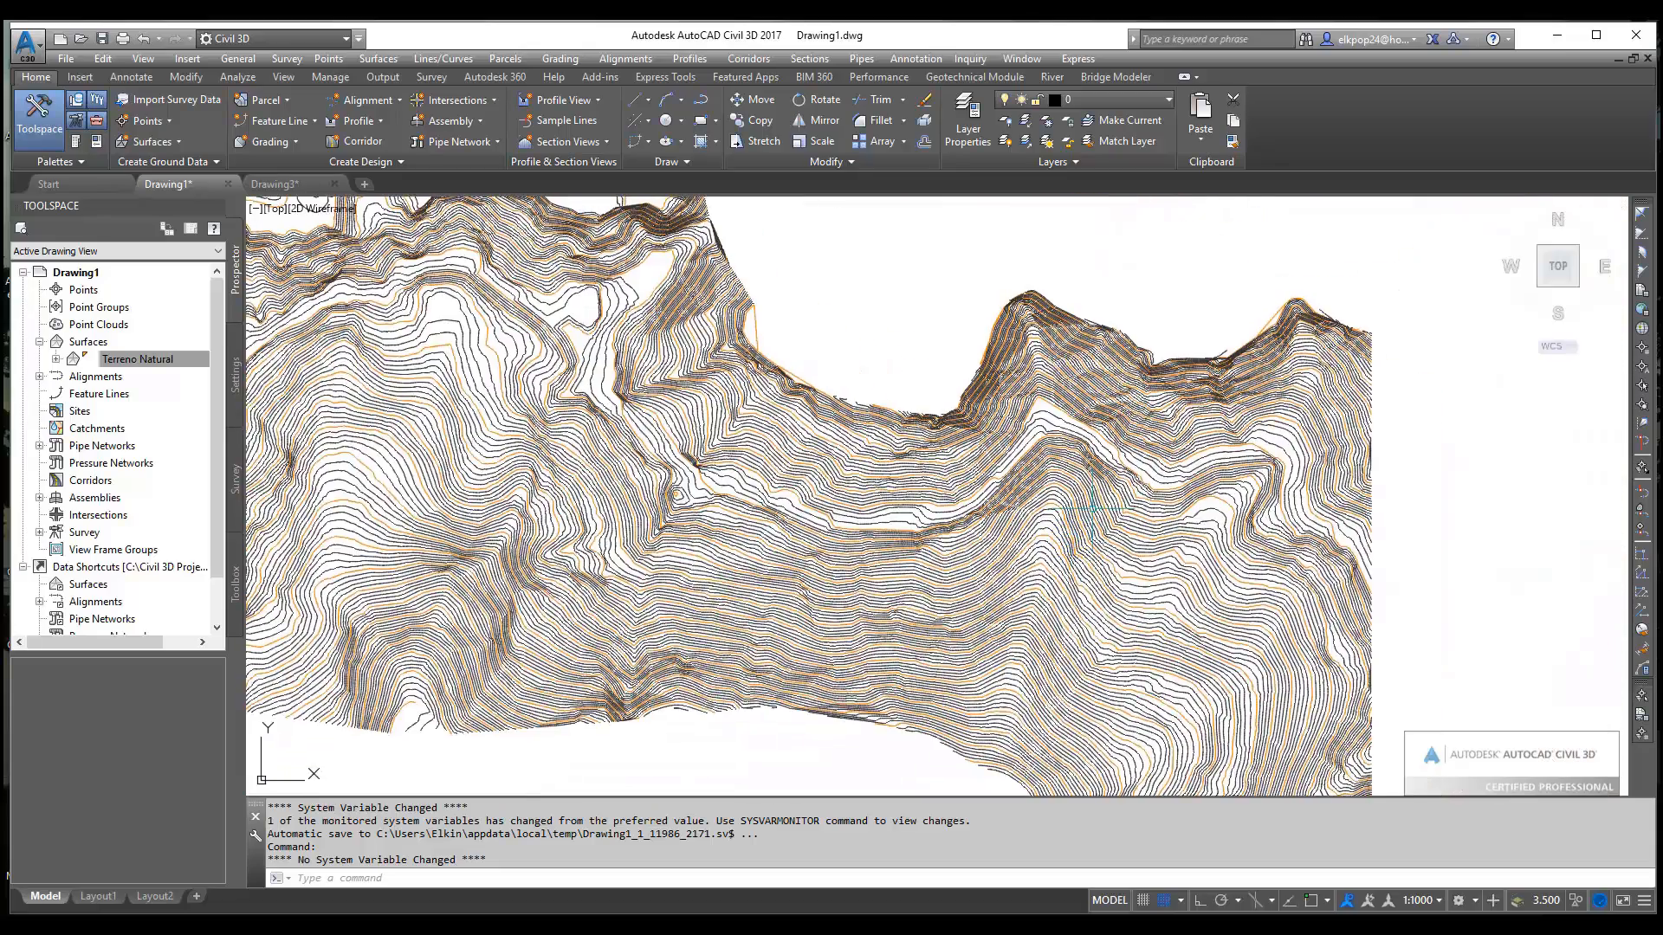
{"action": "scroll", "coordinate": [958, 690], "scroll_direction": "down", "scroll_amount": 4}
{"action": "middle_click_drag", "start_coordinate": [958, 690], "coordinate": [986, 662]}
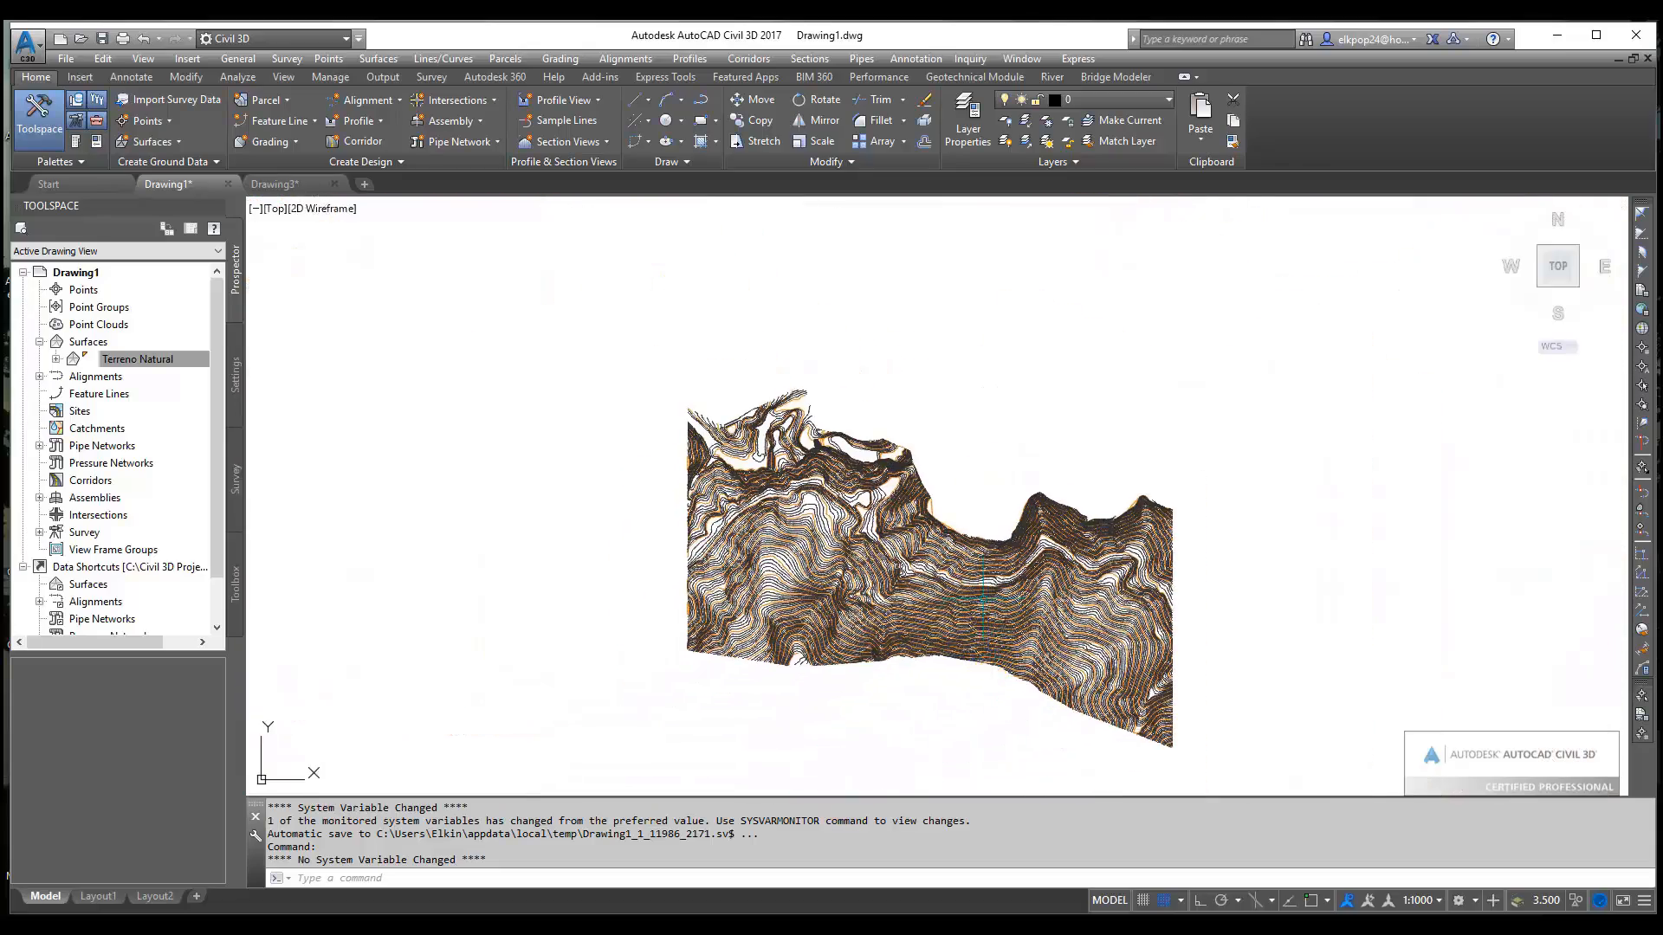
{"action": "scroll", "coordinate": [984, 598], "scroll_direction": "up", "scroll_amount": 2}
{"action": "middle_click_drag", "start_coordinate": [986, 600], "coordinate": [1024, 567]}
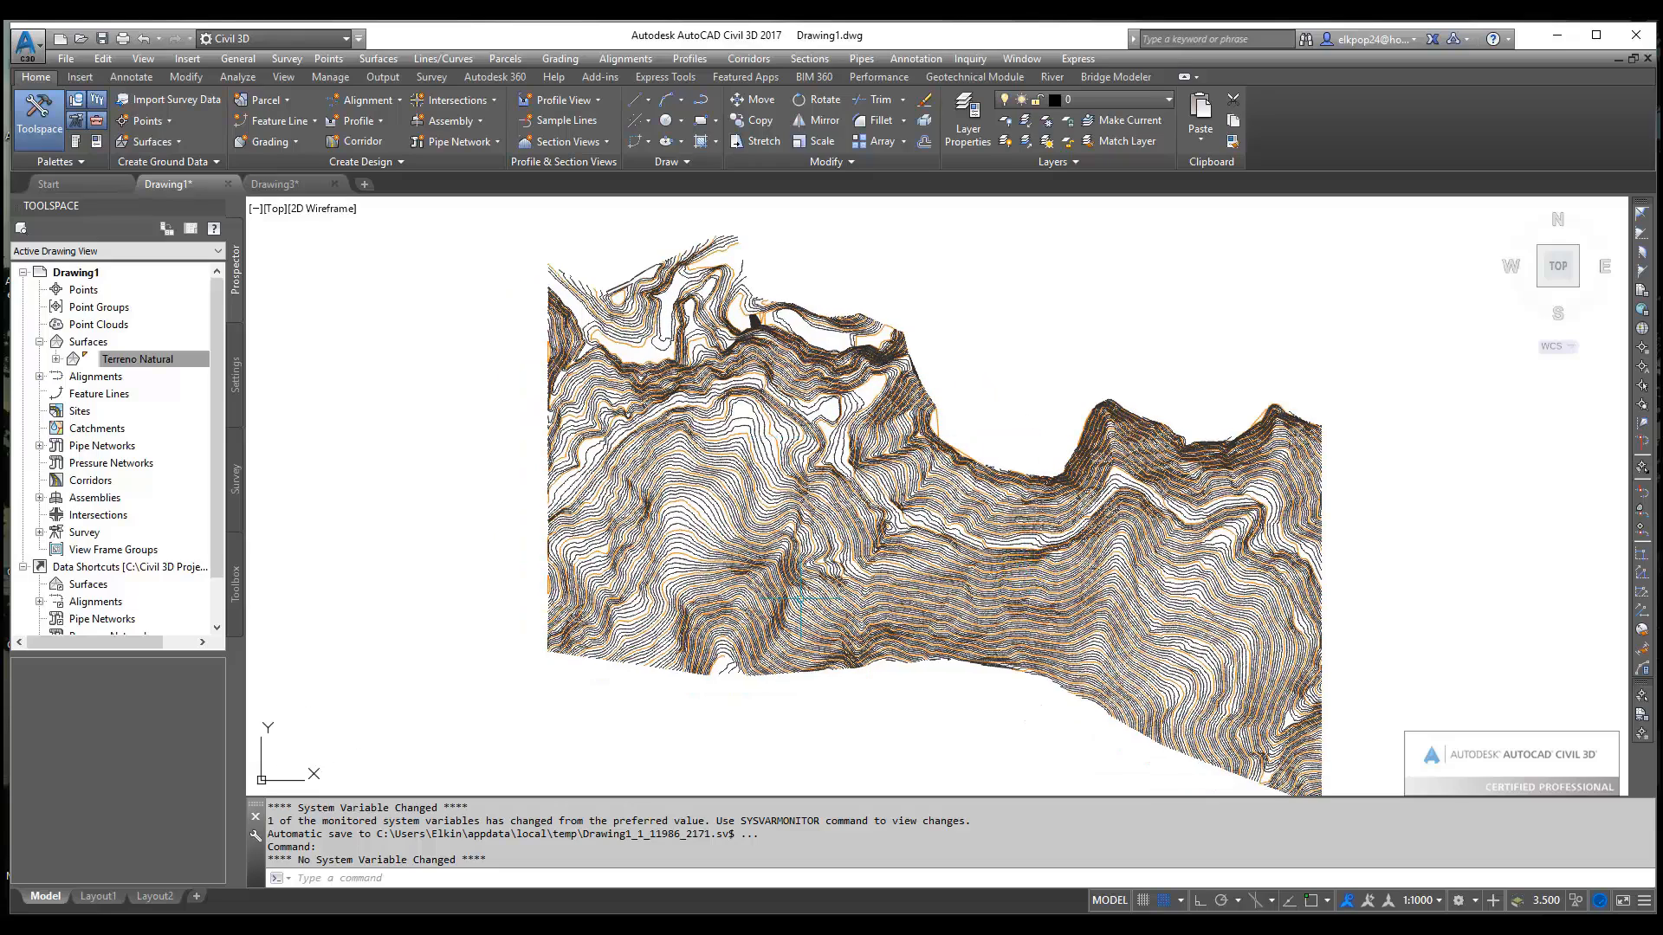
Turn on the level of detail display with LEVELOFDETAIL and dismiss its notice
{"action": "left_click", "coordinate": [855, 877]}
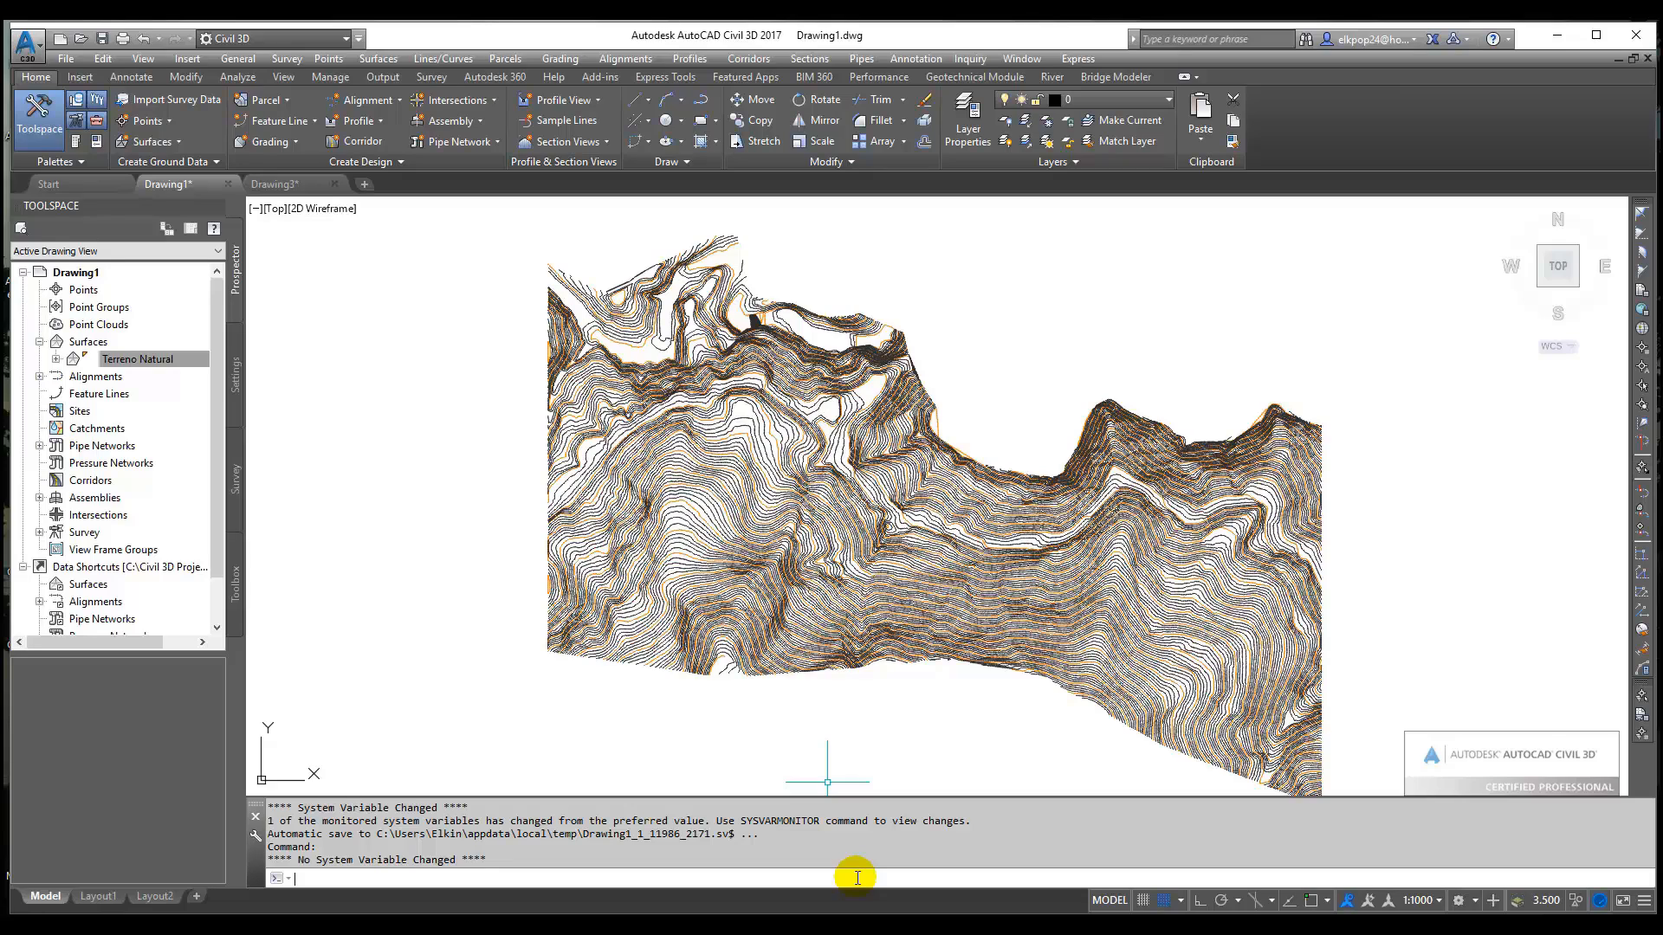
{"action": "type", "text": "E"}
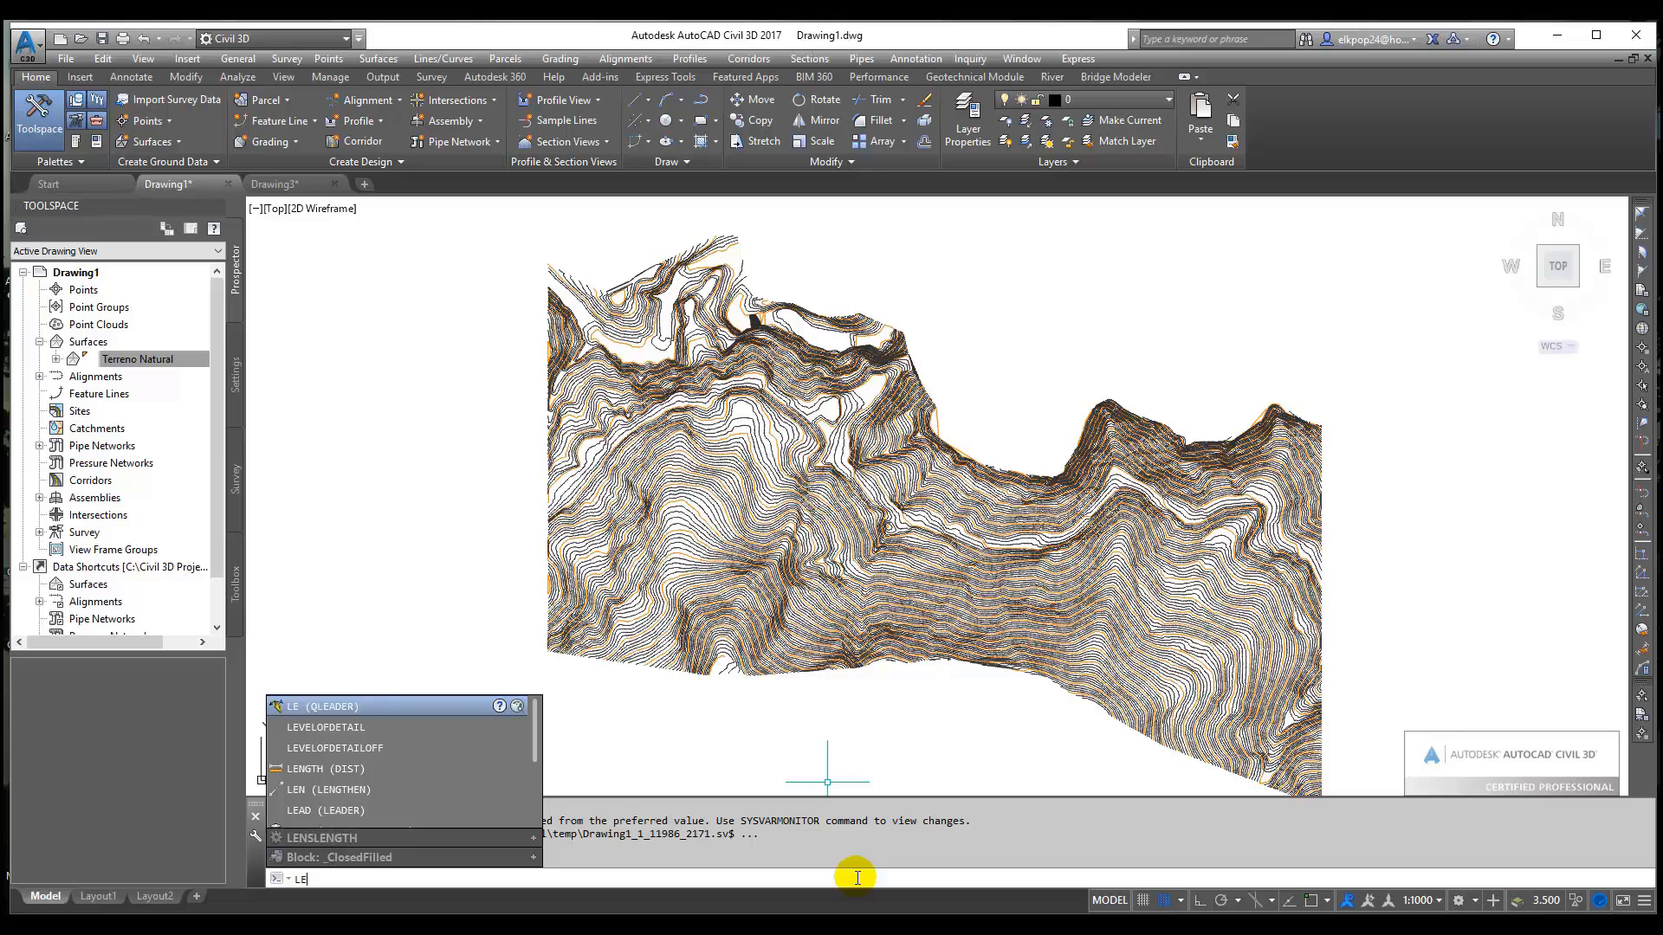
{"action": "type", "text": "V"}
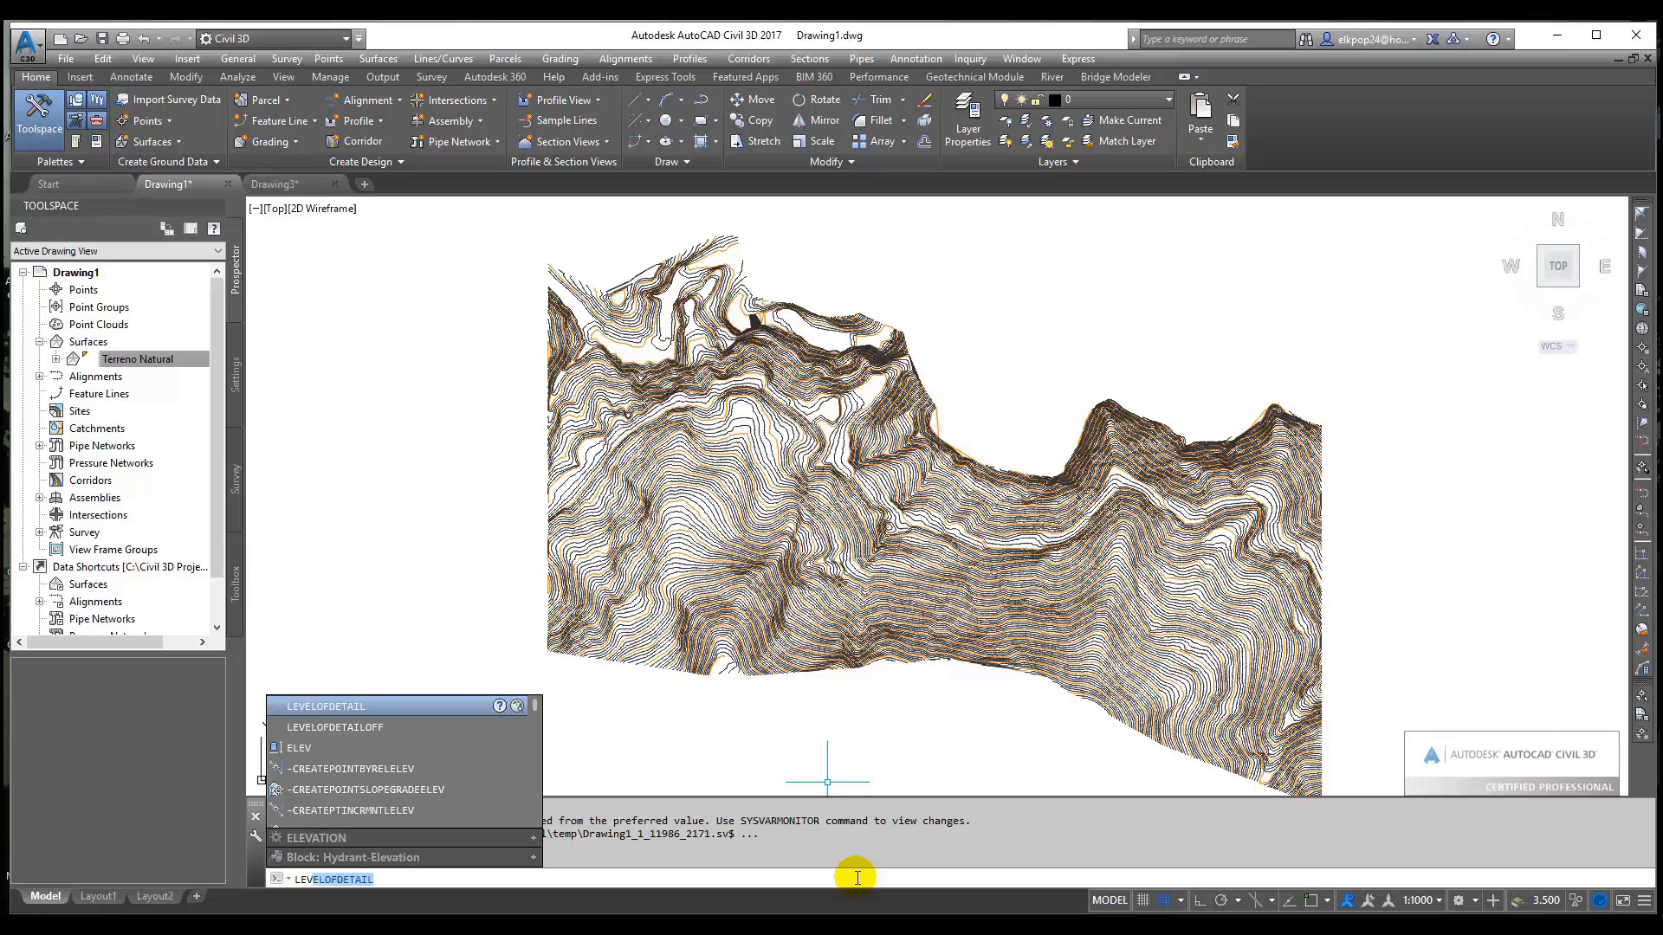
{"action": "key", "text": "Return"}
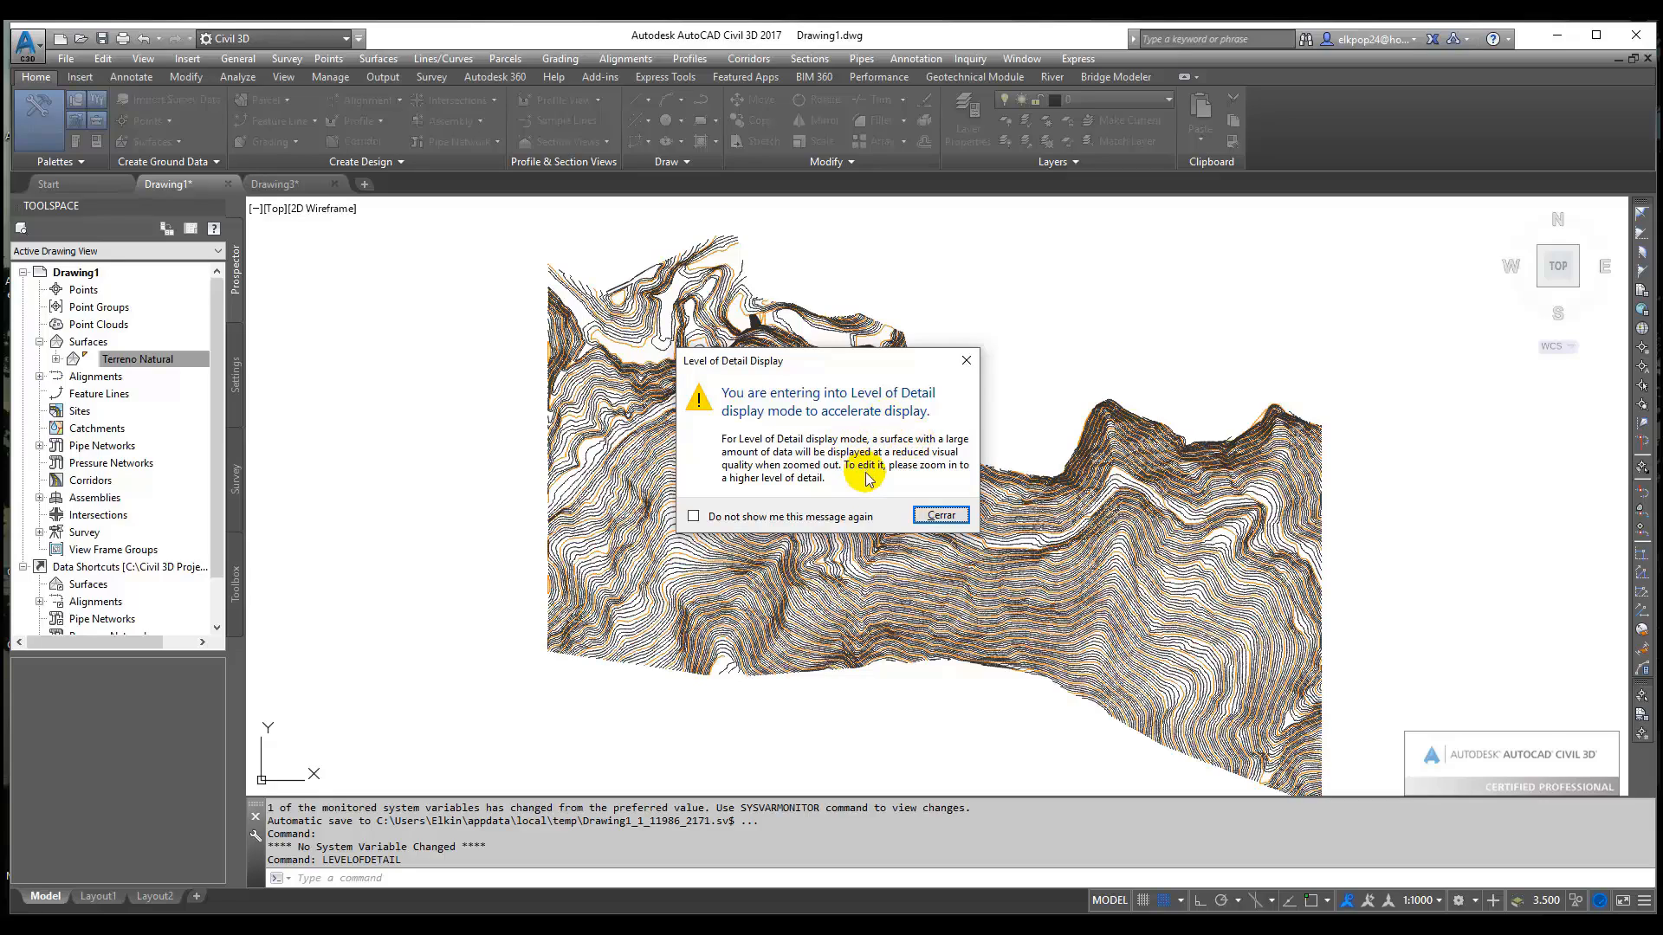
{"action": "left_click", "coordinate": [939, 516]}
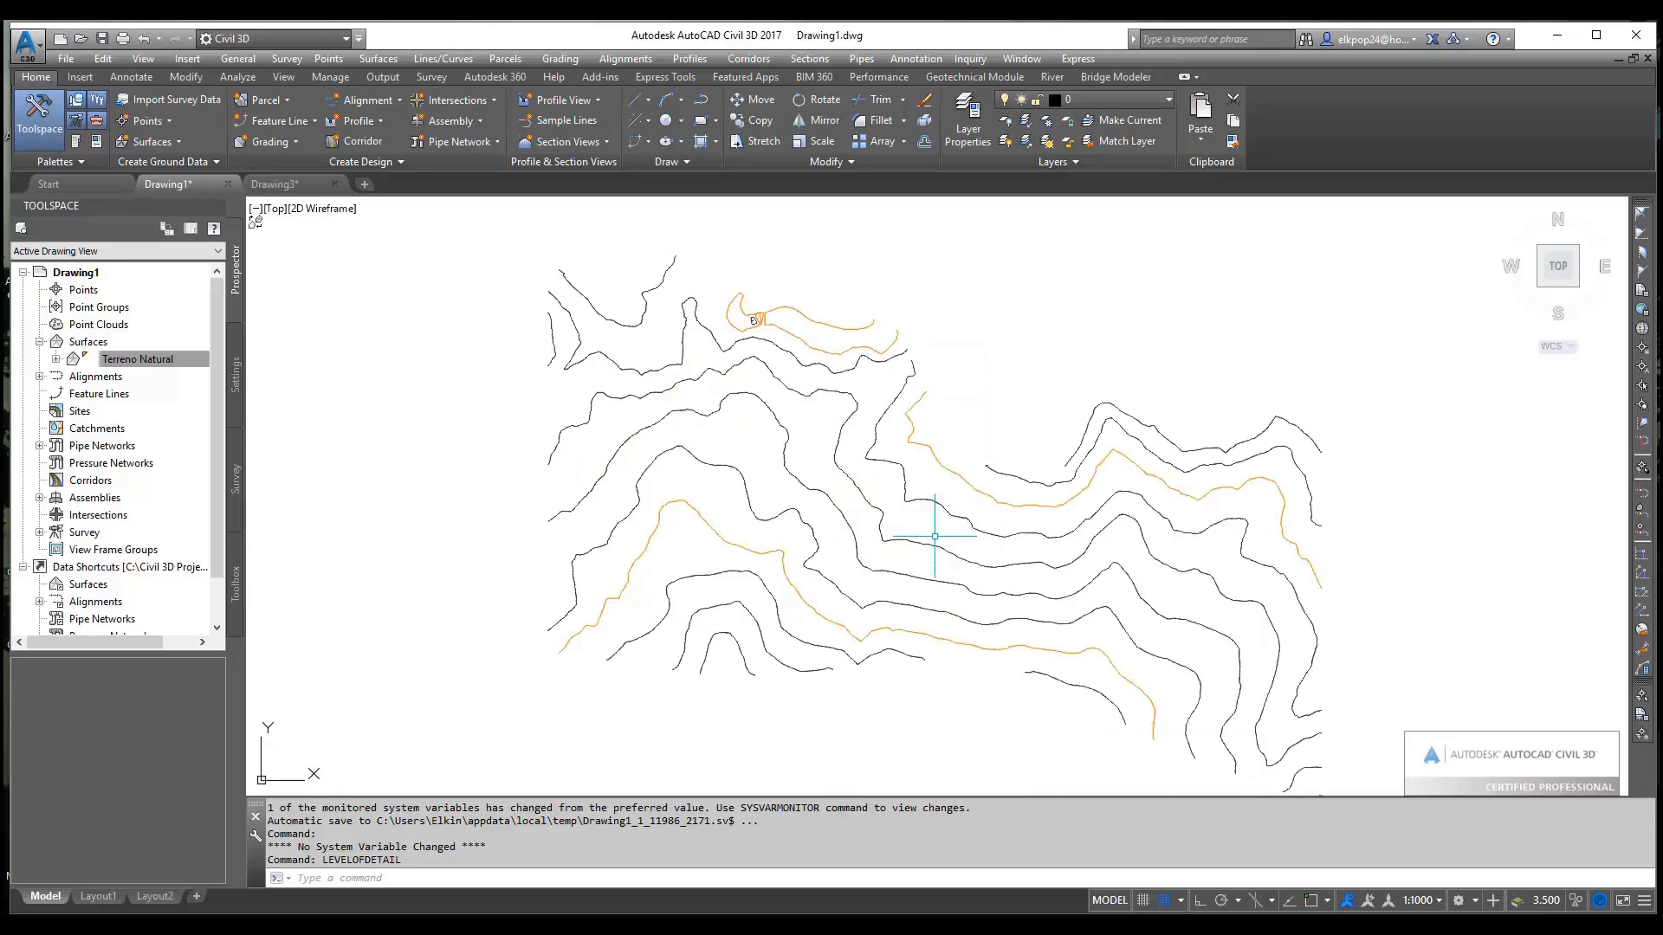
Examine how densely the Terreno Natural contours are drawn at different view scales and across different areas in level of detail mode
{"action": "scroll", "coordinate": [935, 538], "scroll_direction": "down", "scroll_amount": 10}
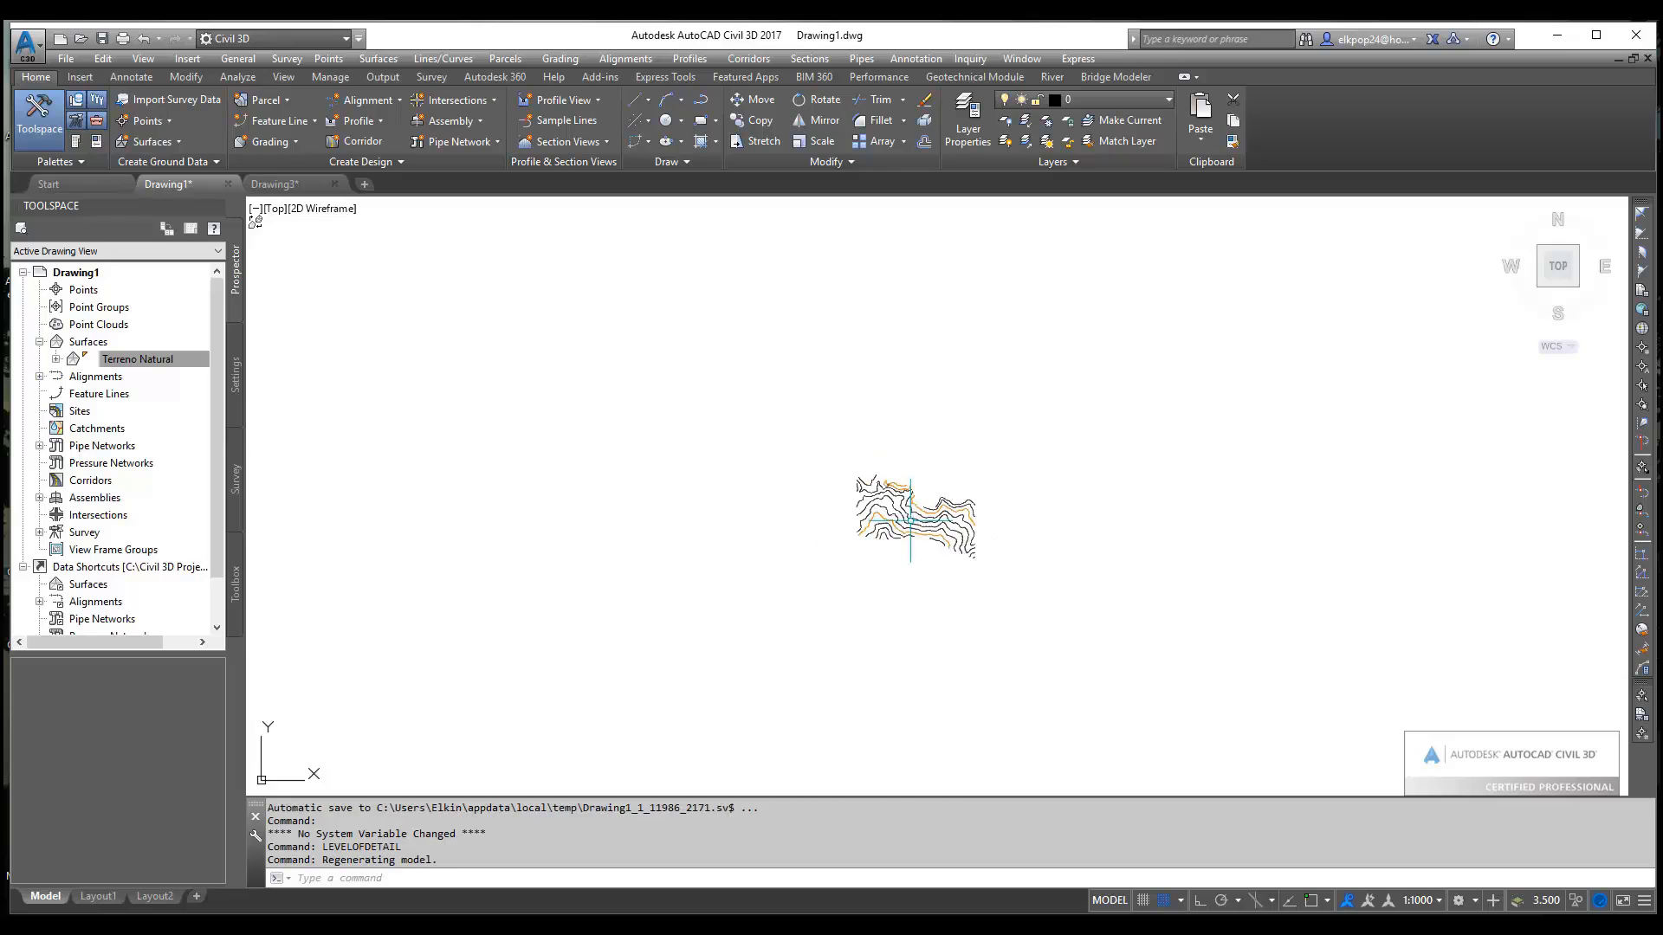
{"action": "scroll", "coordinate": [910, 520], "scroll_direction": "up", "scroll_amount": 6}
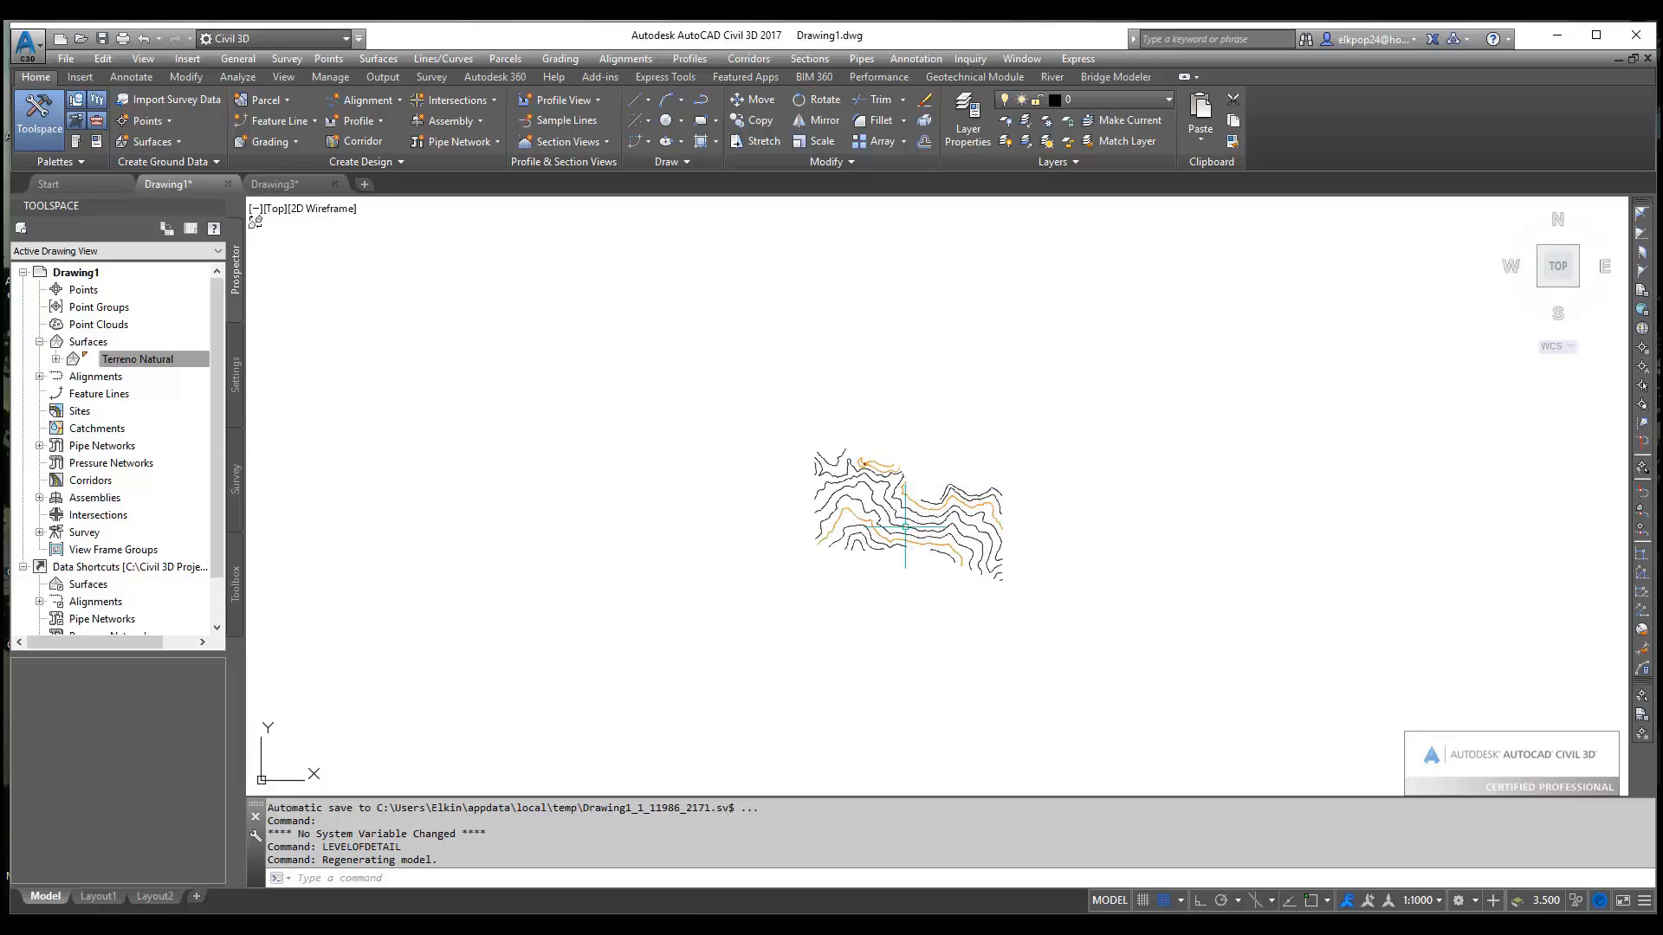
{"action": "scroll", "coordinate": [897, 520], "scroll_direction": "up", "scroll_amount": 3}
{"action": "mouse_move", "coordinate": [905, 530]}
{"action": "middle_mouse_down"}
{"action": "mouse_move", "coordinate": [887, 582]}
{"action": "mouse_move", "coordinate": [883, 521]}
{"action": "mouse_move", "coordinate": [897, 551]}
{"action": "middle_mouse_up"}
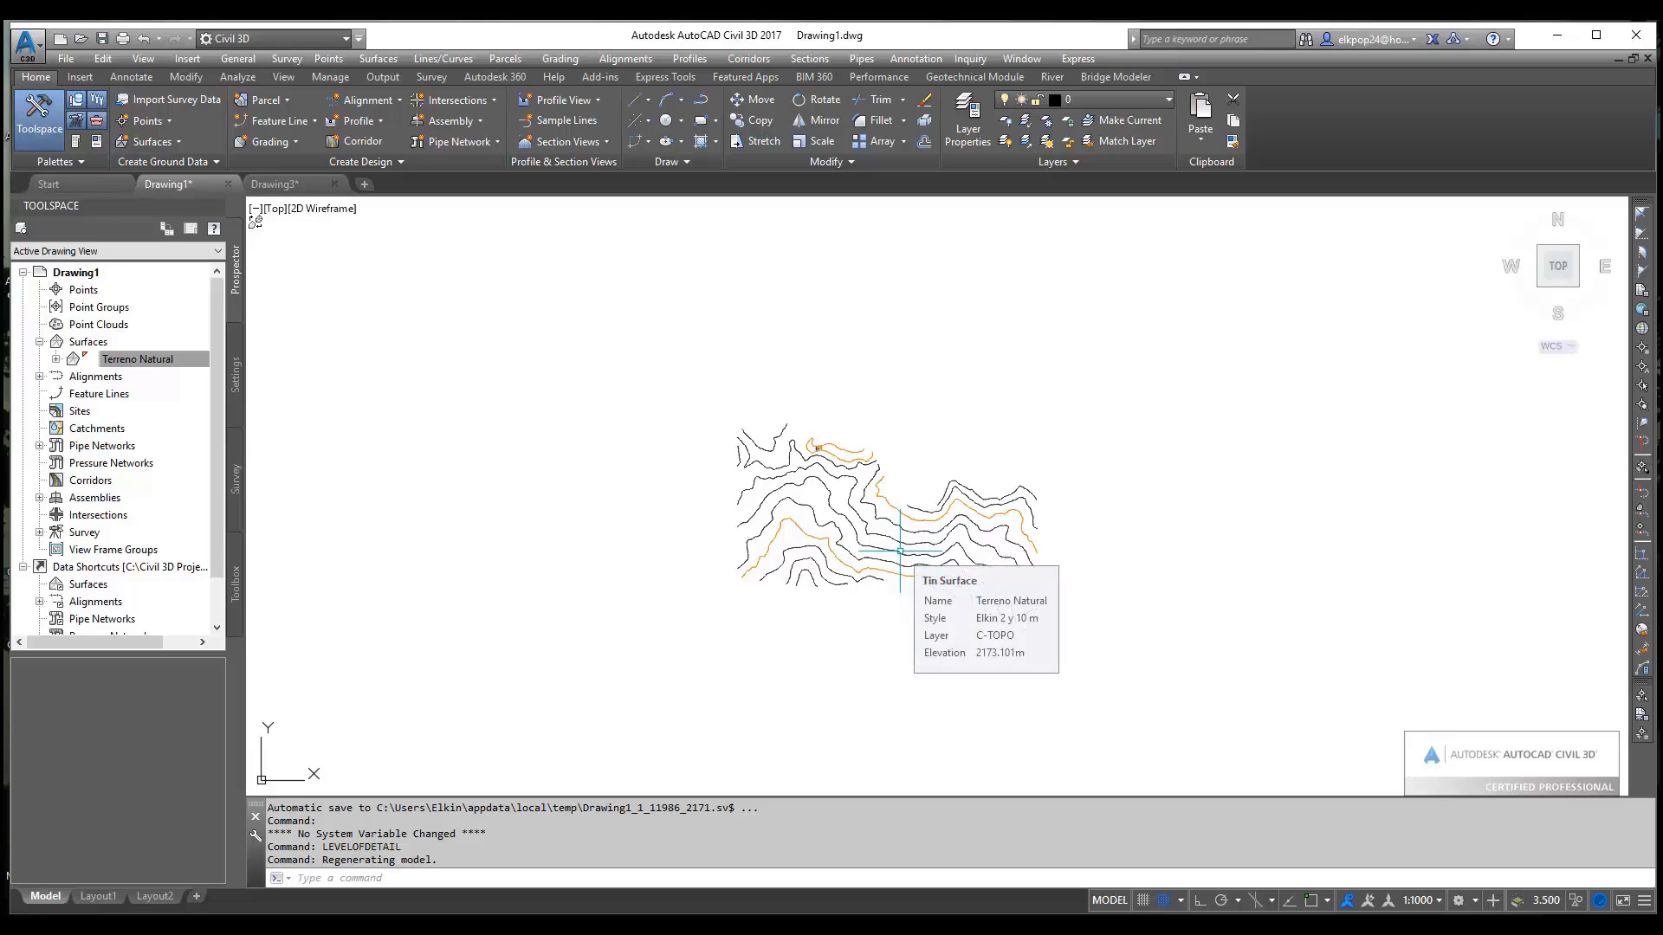
{"action": "scroll", "coordinate": [900, 551], "scroll_direction": "up", "scroll_amount": 5}
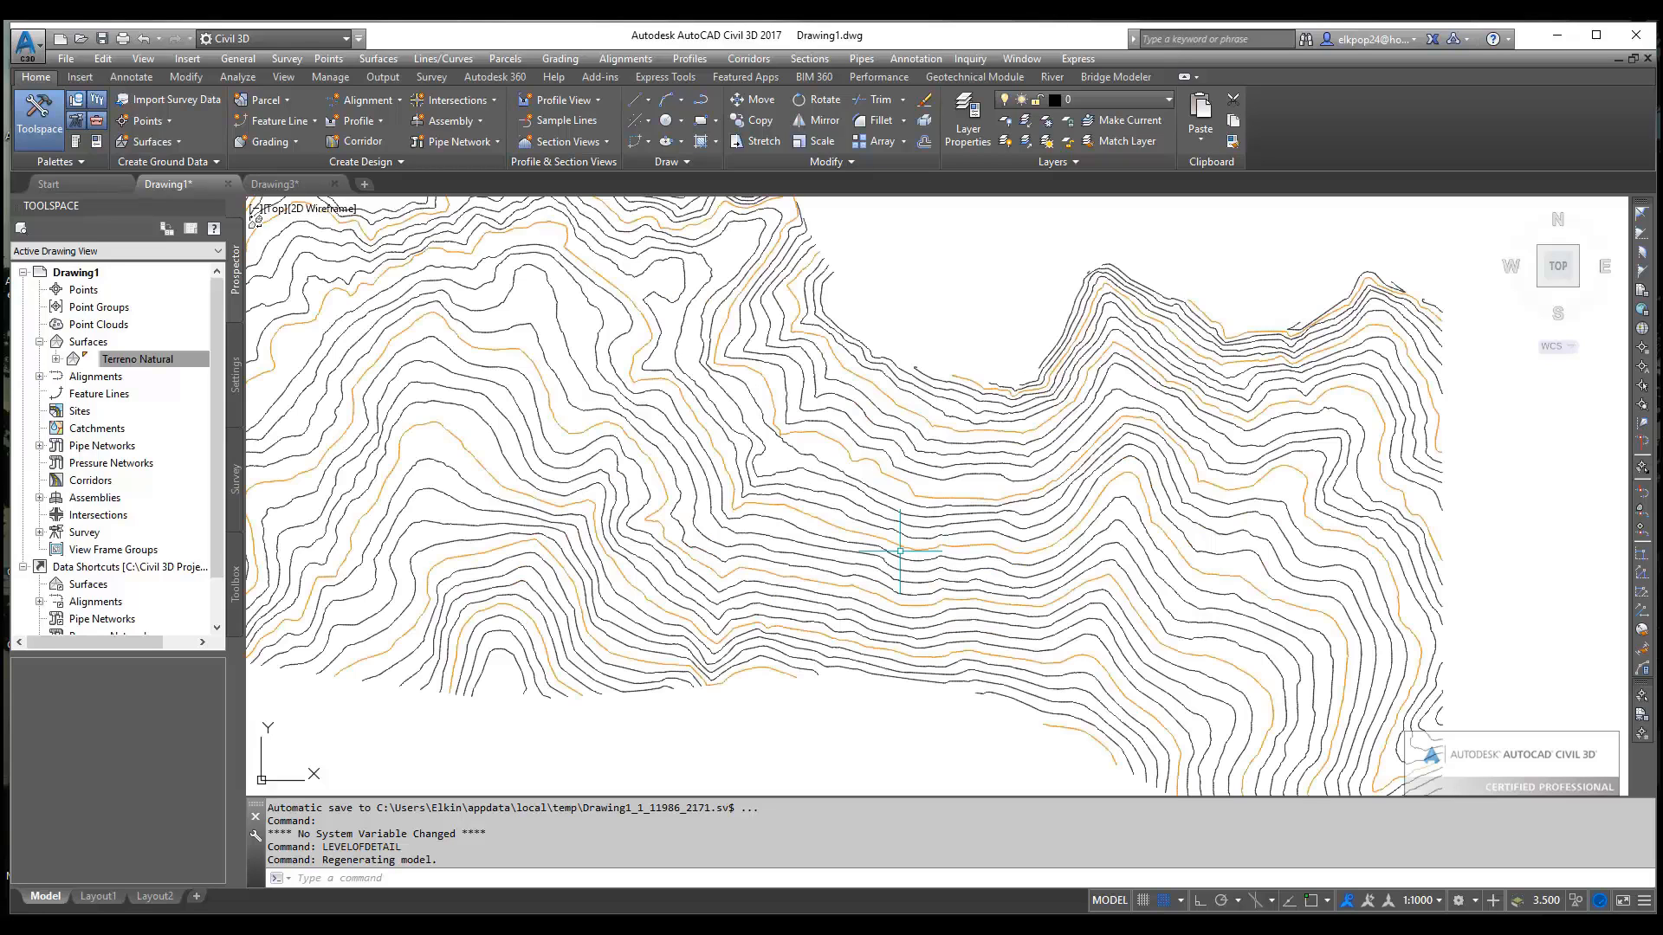
{"action": "scroll", "coordinate": [900, 551], "scroll_direction": "up", "scroll_amount": 4}
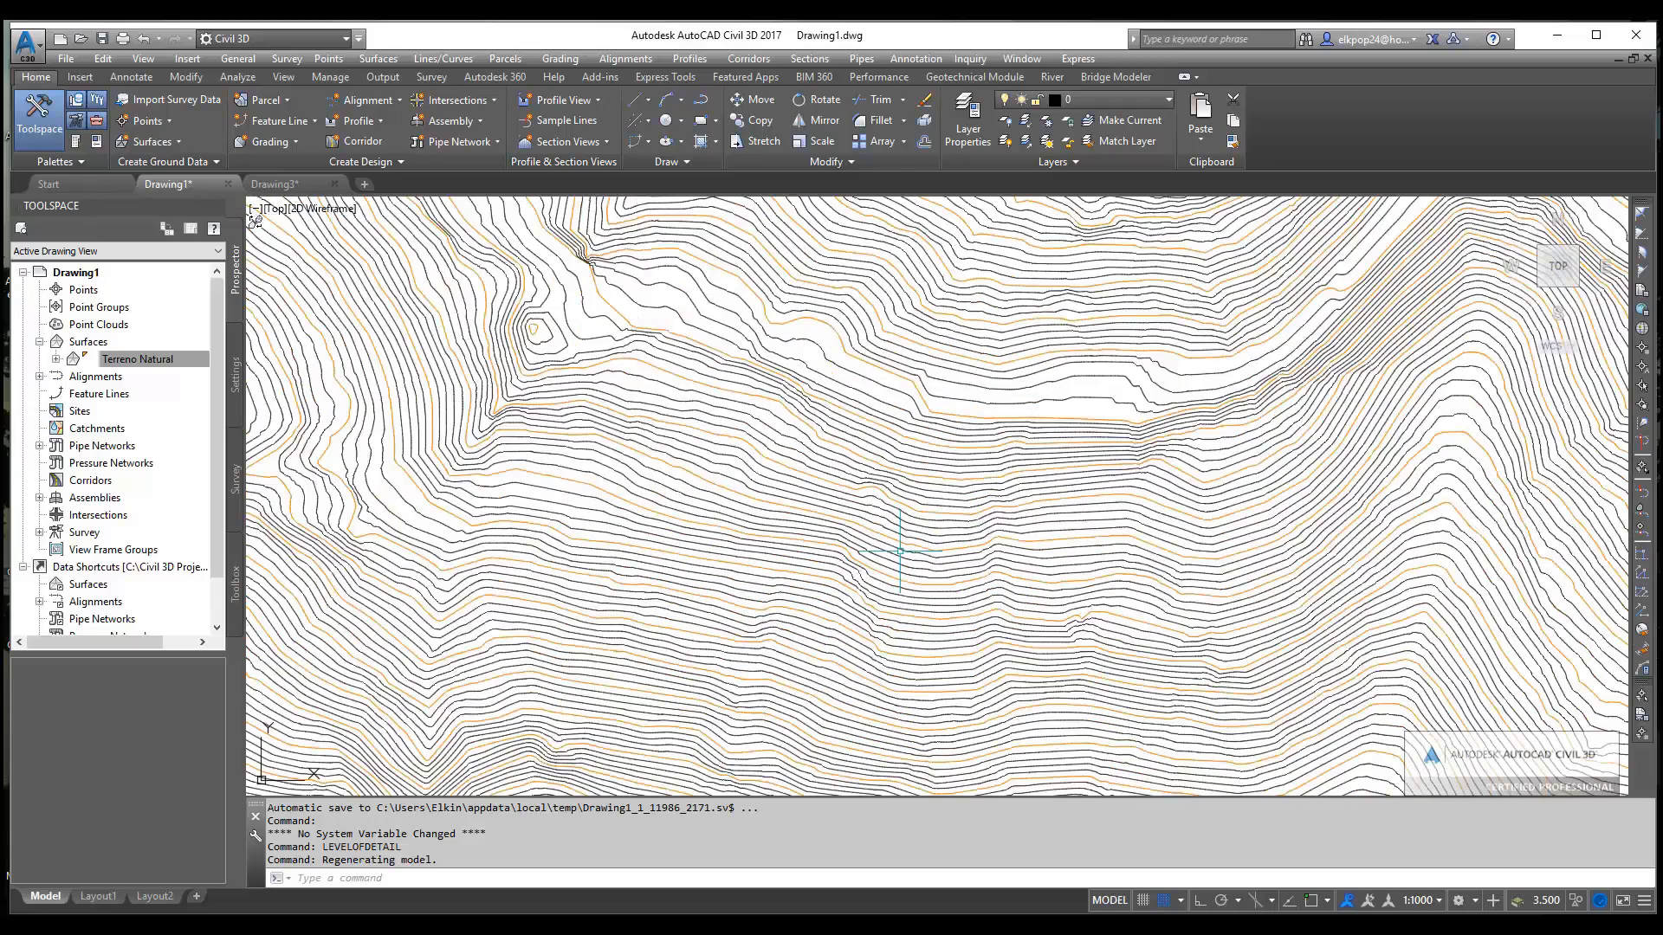
{"action": "scroll", "coordinate": [900, 551], "scroll_direction": "up", "scroll_amount": 4}
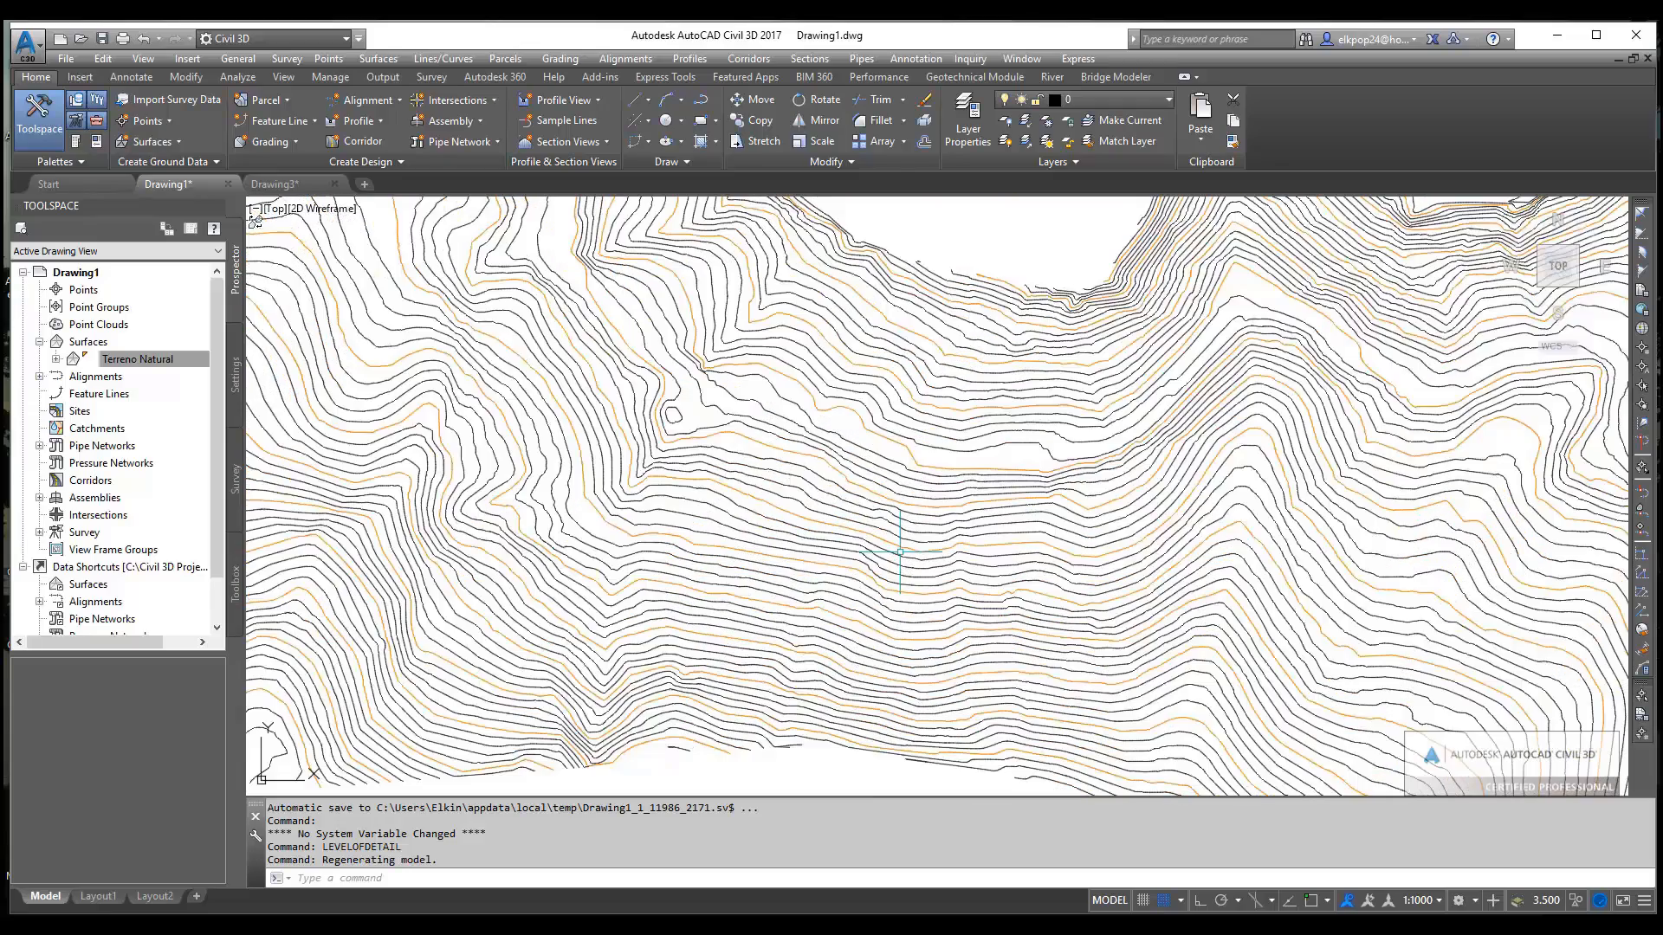
{"action": "scroll", "coordinate": [900, 551], "scroll_direction": "down", "scroll_amount": 3}
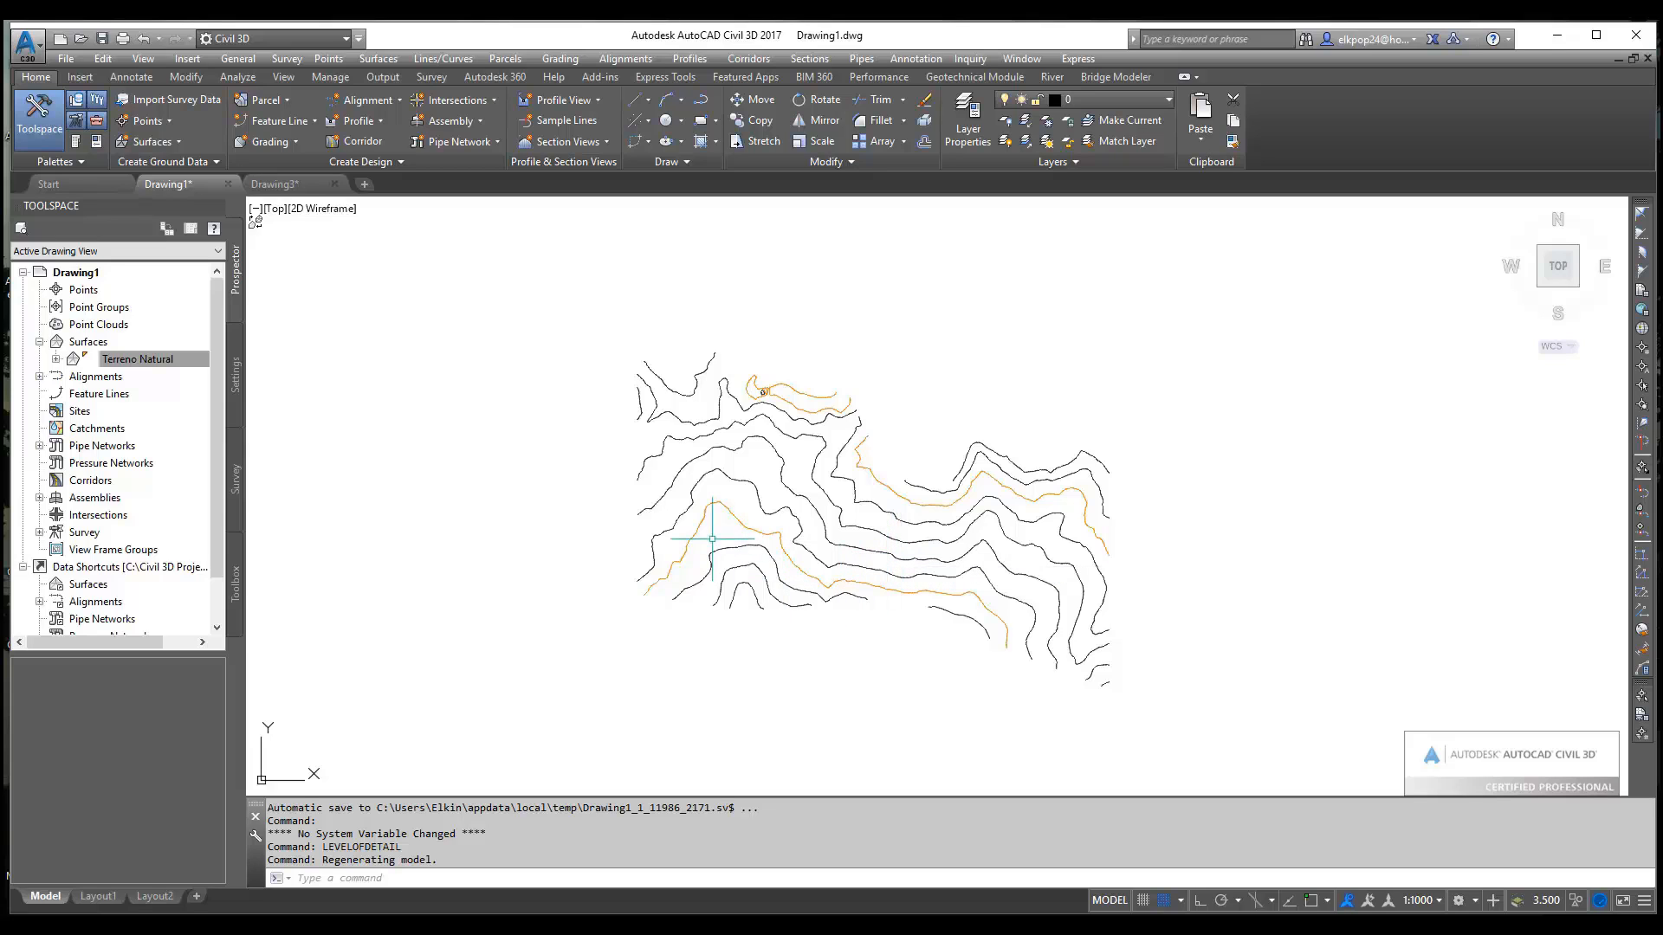
{"action": "scroll", "coordinate": [703, 520], "scroll_direction": "up", "scroll_amount": 4}
{"action": "middle_click_drag", "start_coordinate": [746, 531], "coordinate": [739, 652]}
{"action": "middle_click_drag", "start_coordinate": [813, 464], "coordinate": [790, 678]}
{"action": "middle_click_drag", "start_coordinate": [1048, 633], "coordinate": [635, 289]}
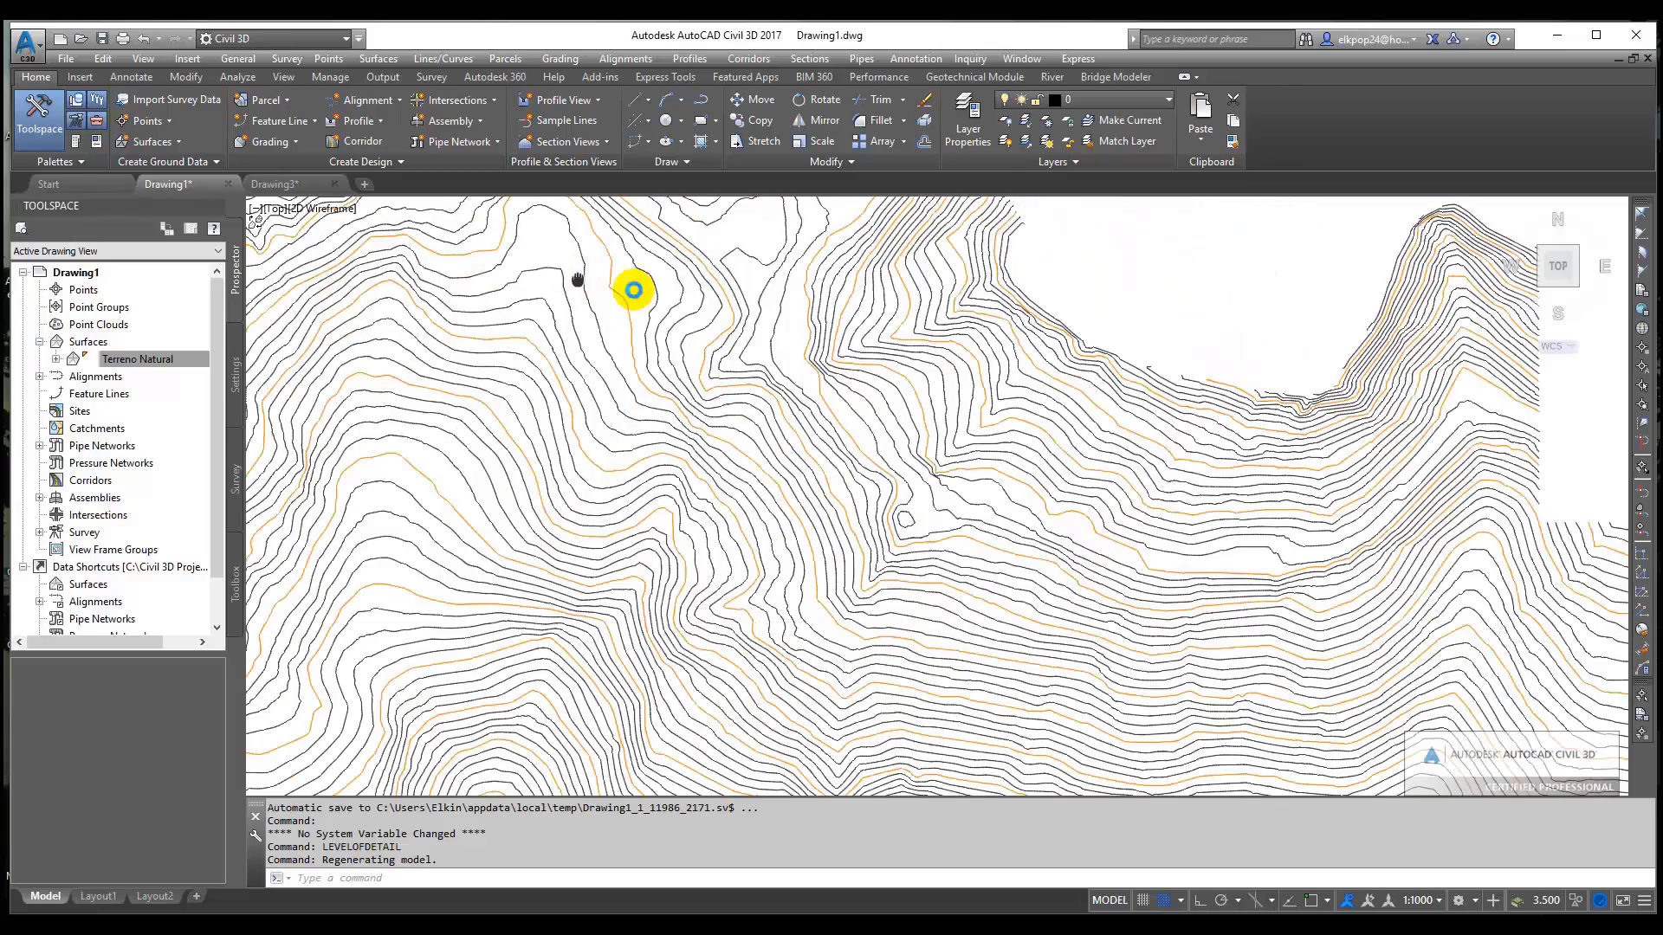
{"action": "middle_click_drag", "start_coordinate": [995, 693], "coordinate": [658, 277]}
{"action": "mouse_move", "coordinate": [1285, 582]}
{"action": "middle_mouse_down"}
{"action": "mouse_move", "coordinate": [1173, 498]}
{"action": "mouse_move", "coordinate": [1151, 557]}
{"action": "middle_mouse_up"}
{"action": "scroll", "coordinate": [1165, 507], "scroll_direction": "down", "scroll_amount": 5}
Turn off the level of detail display with LEVELOFDETAILOFF
{"action": "left_click", "coordinate": [363, 881]}
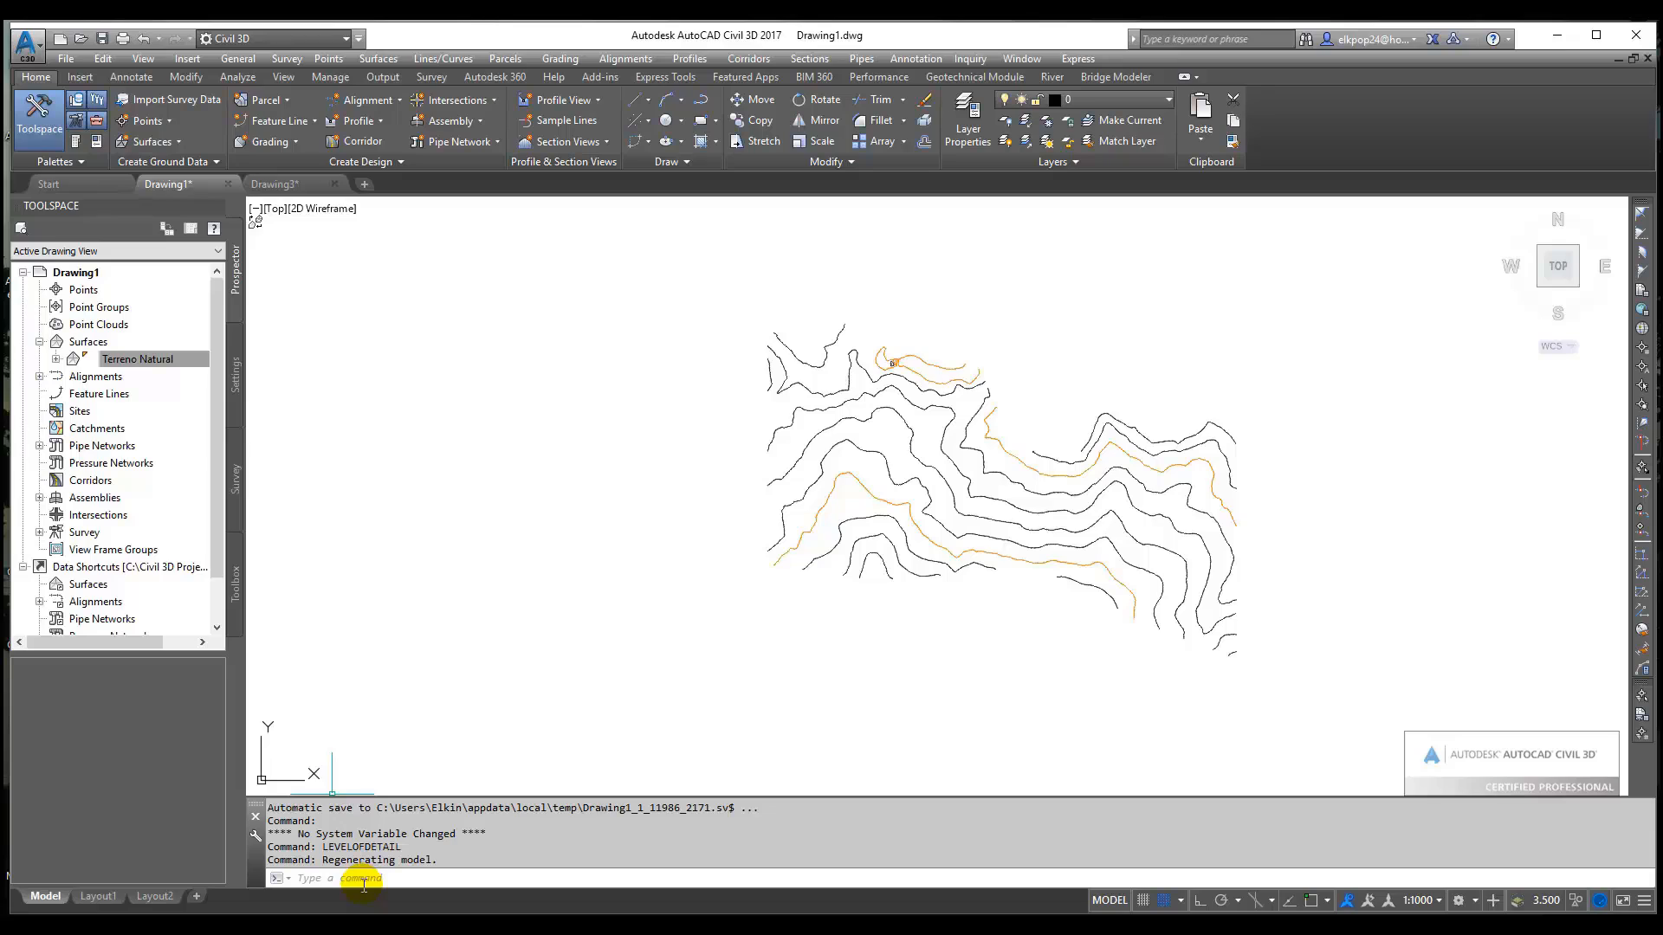
{"action": "type", "text": "level"}
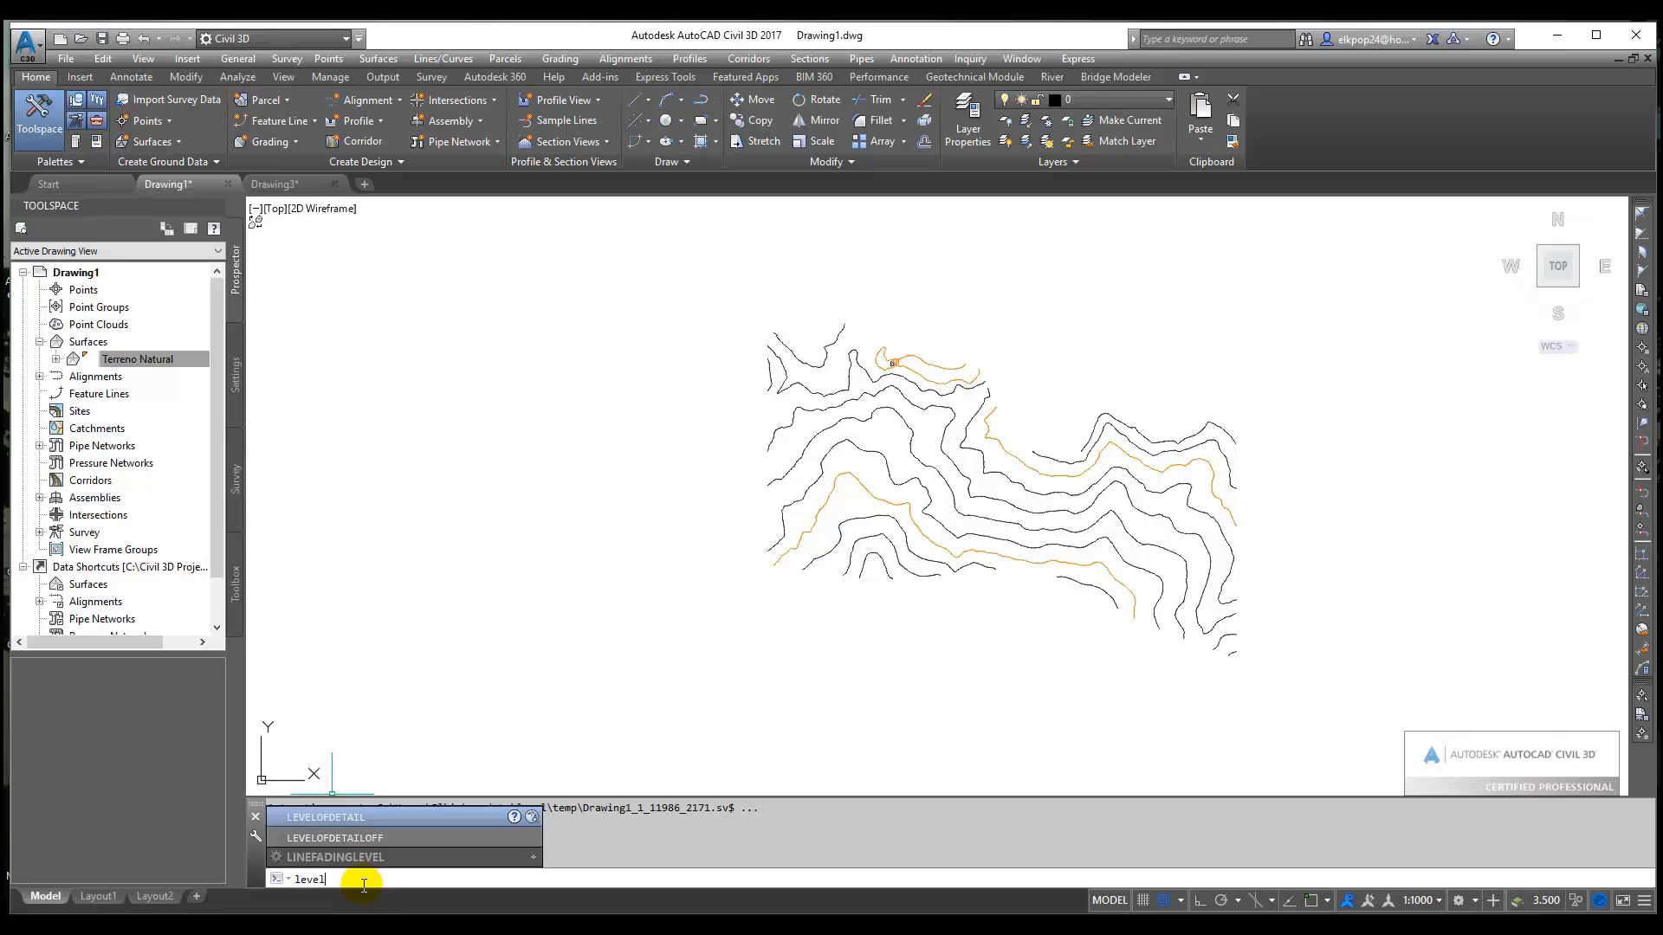
{"action": "left_click", "coordinate": [371, 839]}
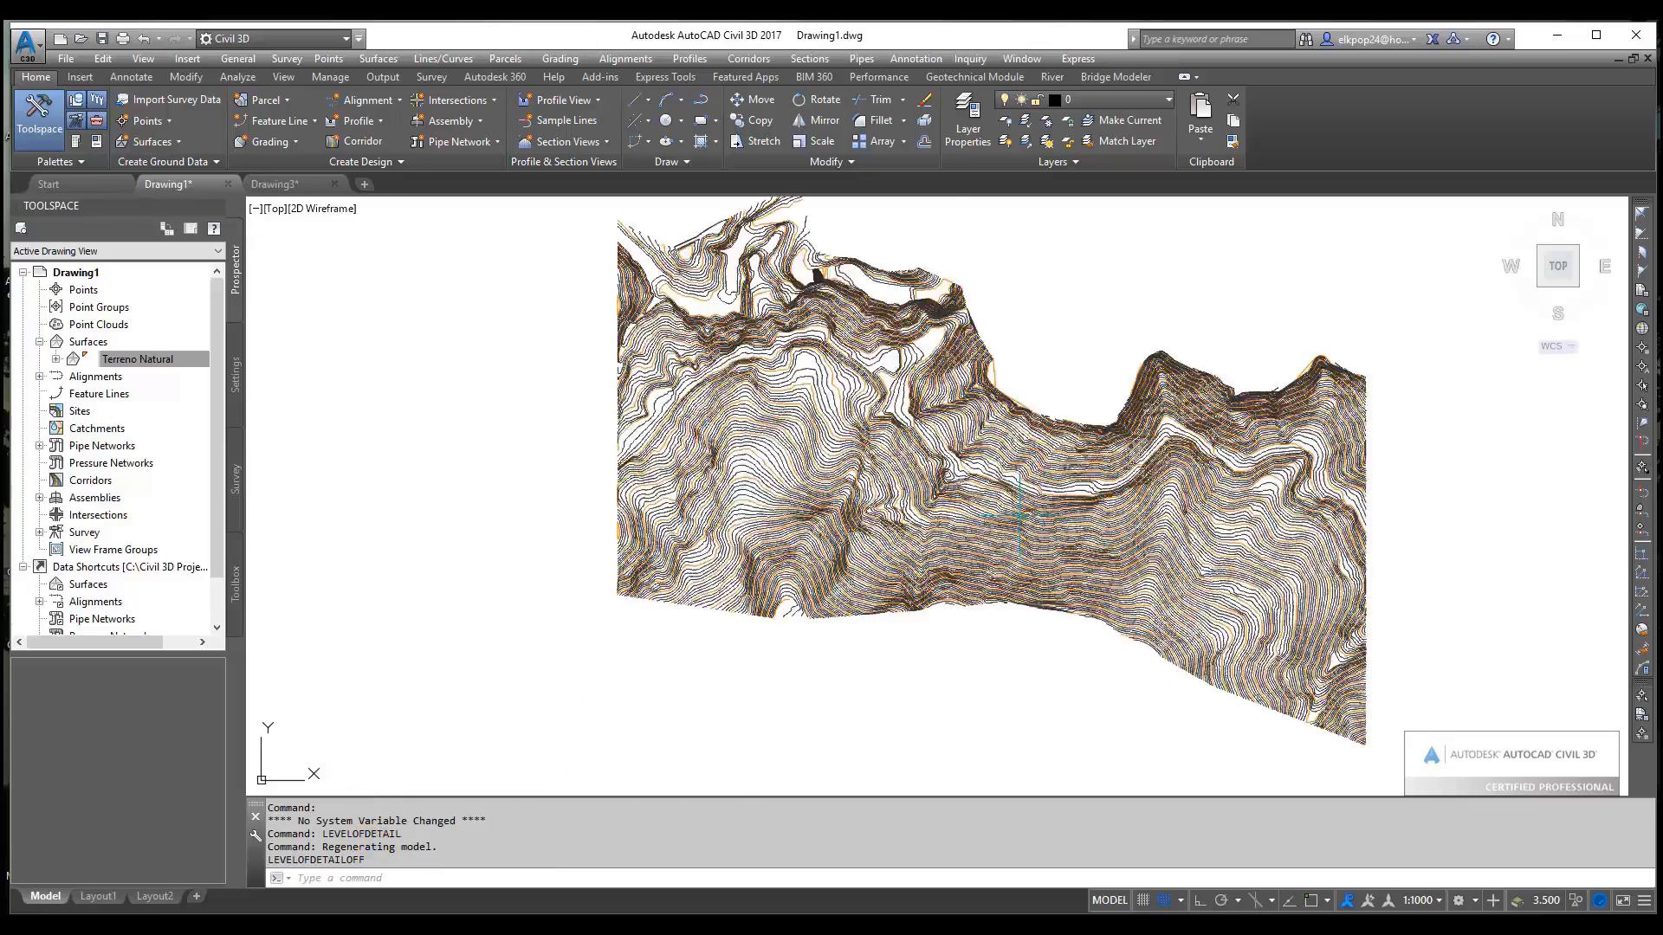
Check the Terreno Natural contours from far away and close up with the level of detail display turned off
{"action": "scroll", "coordinate": [1013, 546], "scroll_direction": "down", "scroll_amount": 2}
{"action": "scroll", "coordinate": [1020, 549], "scroll_direction": "up", "scroll_amount": 5}
{"action": "scroll", "coordinate": [1019, 571], "scroll_direction": "down", "scroll_amount": 8}
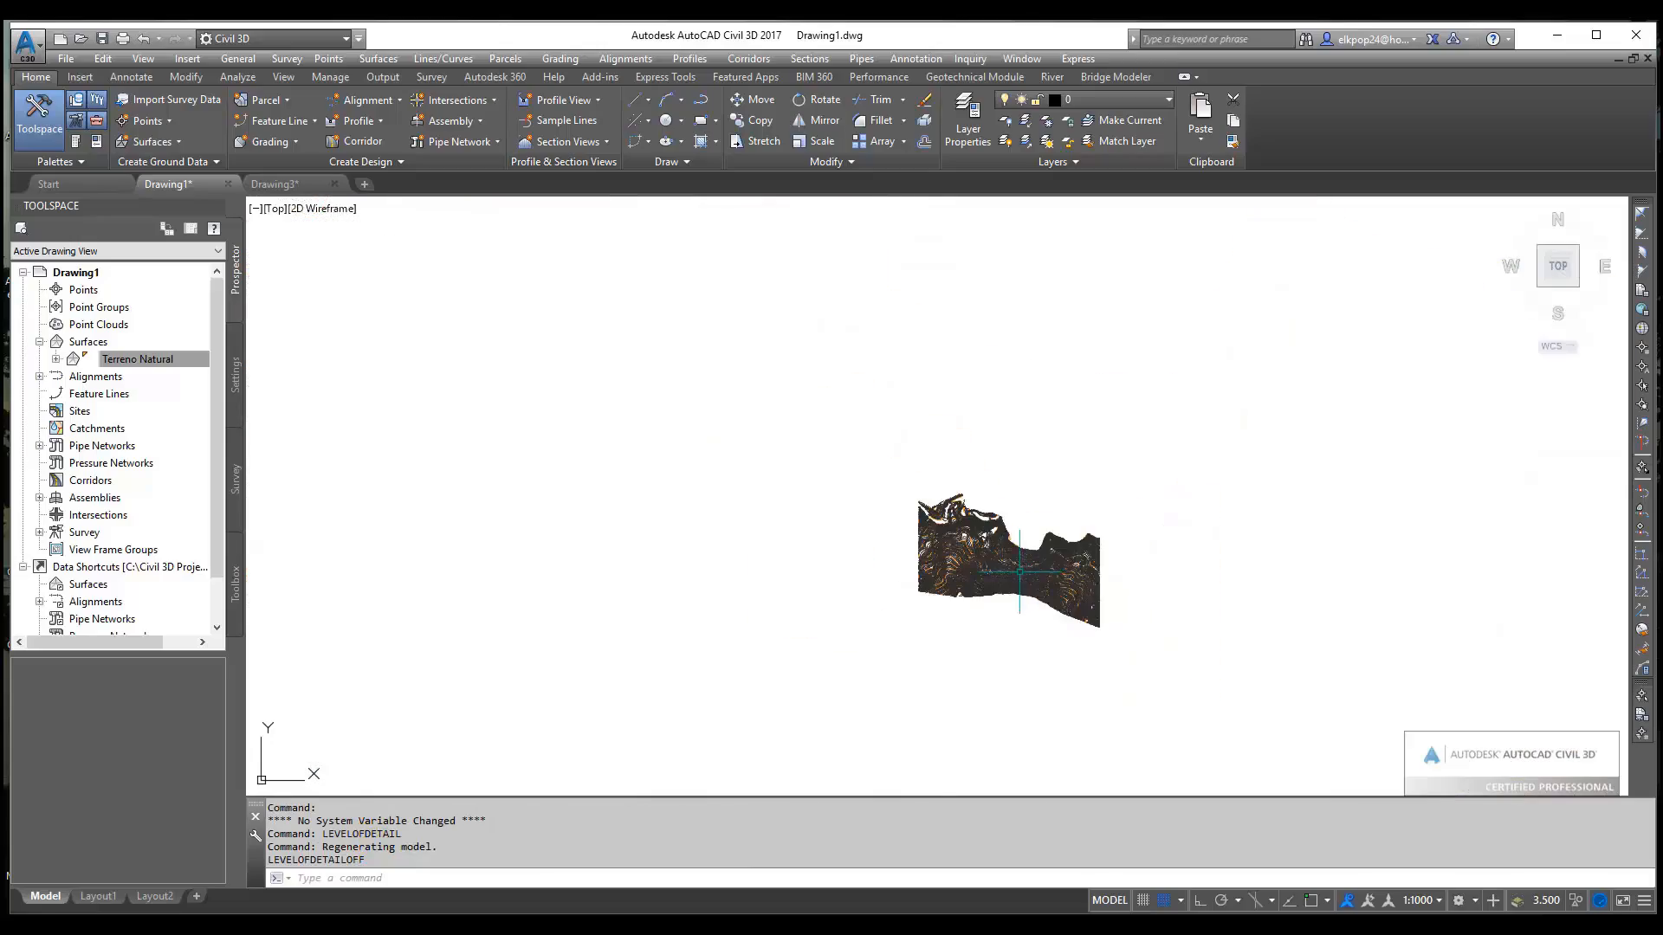
{"action": "scroll", "coordinate": [1020, 571], "scroll_direction": "up", "scroll_amount": 8}
{"action": "middle_click_drag", "start_coordinate": [1019, 574], "coordinate": [981, 597]}
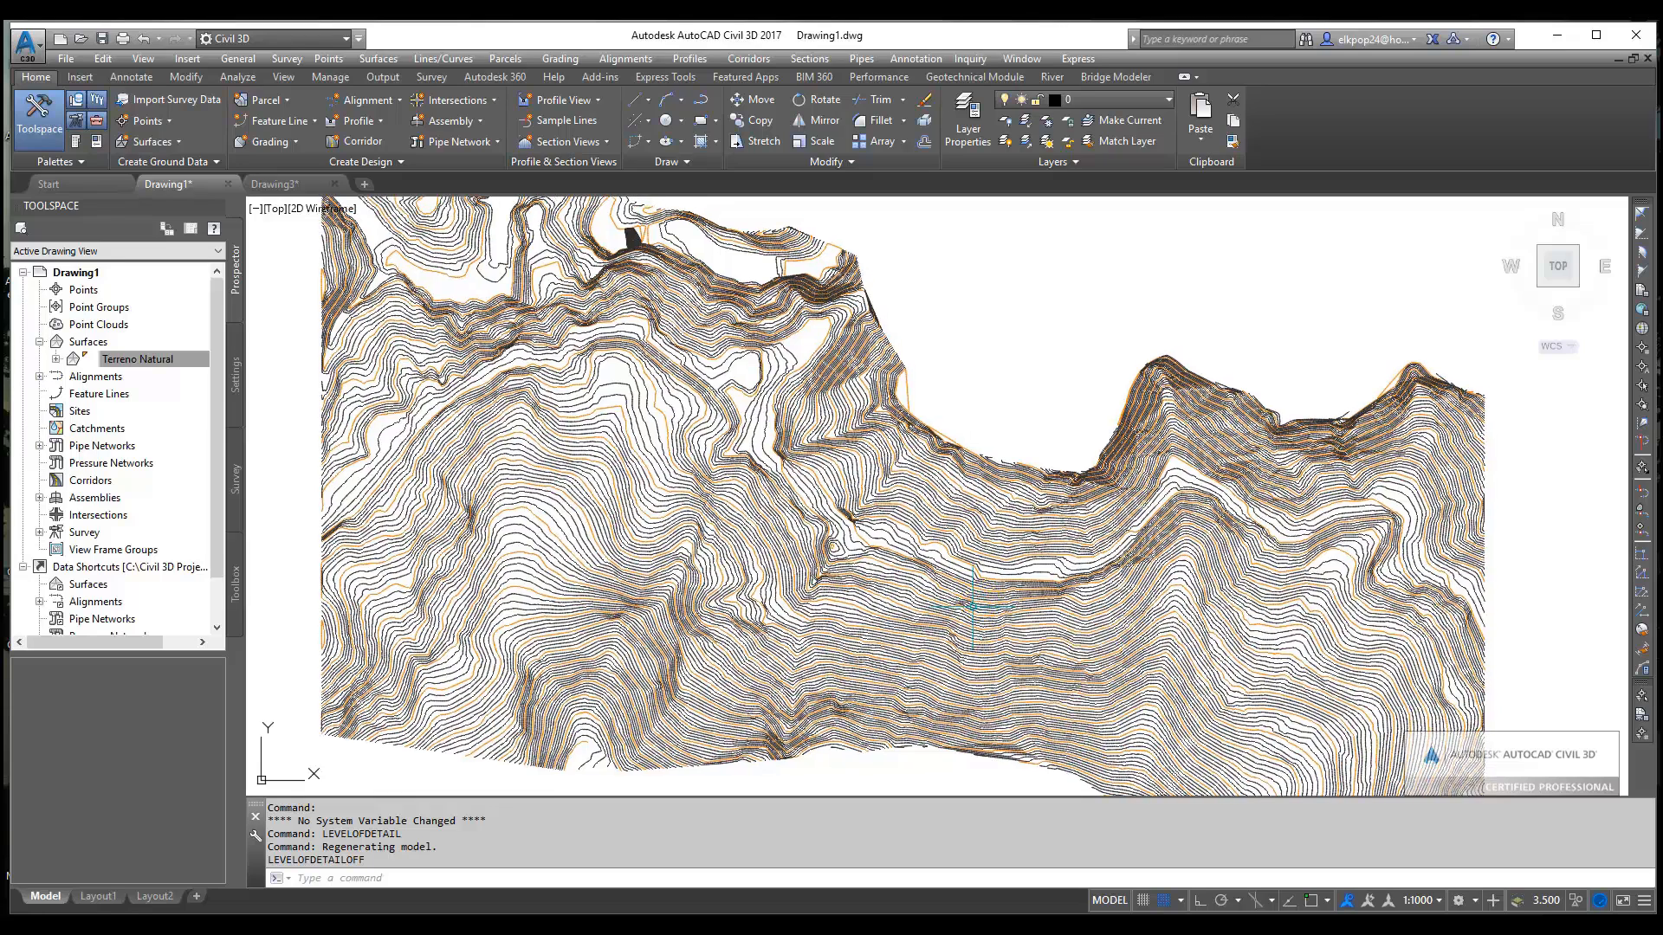
{"action": "scroll", "coordinate": [892, 519], "scroll_direction": "down", "scroll_amount": 3}
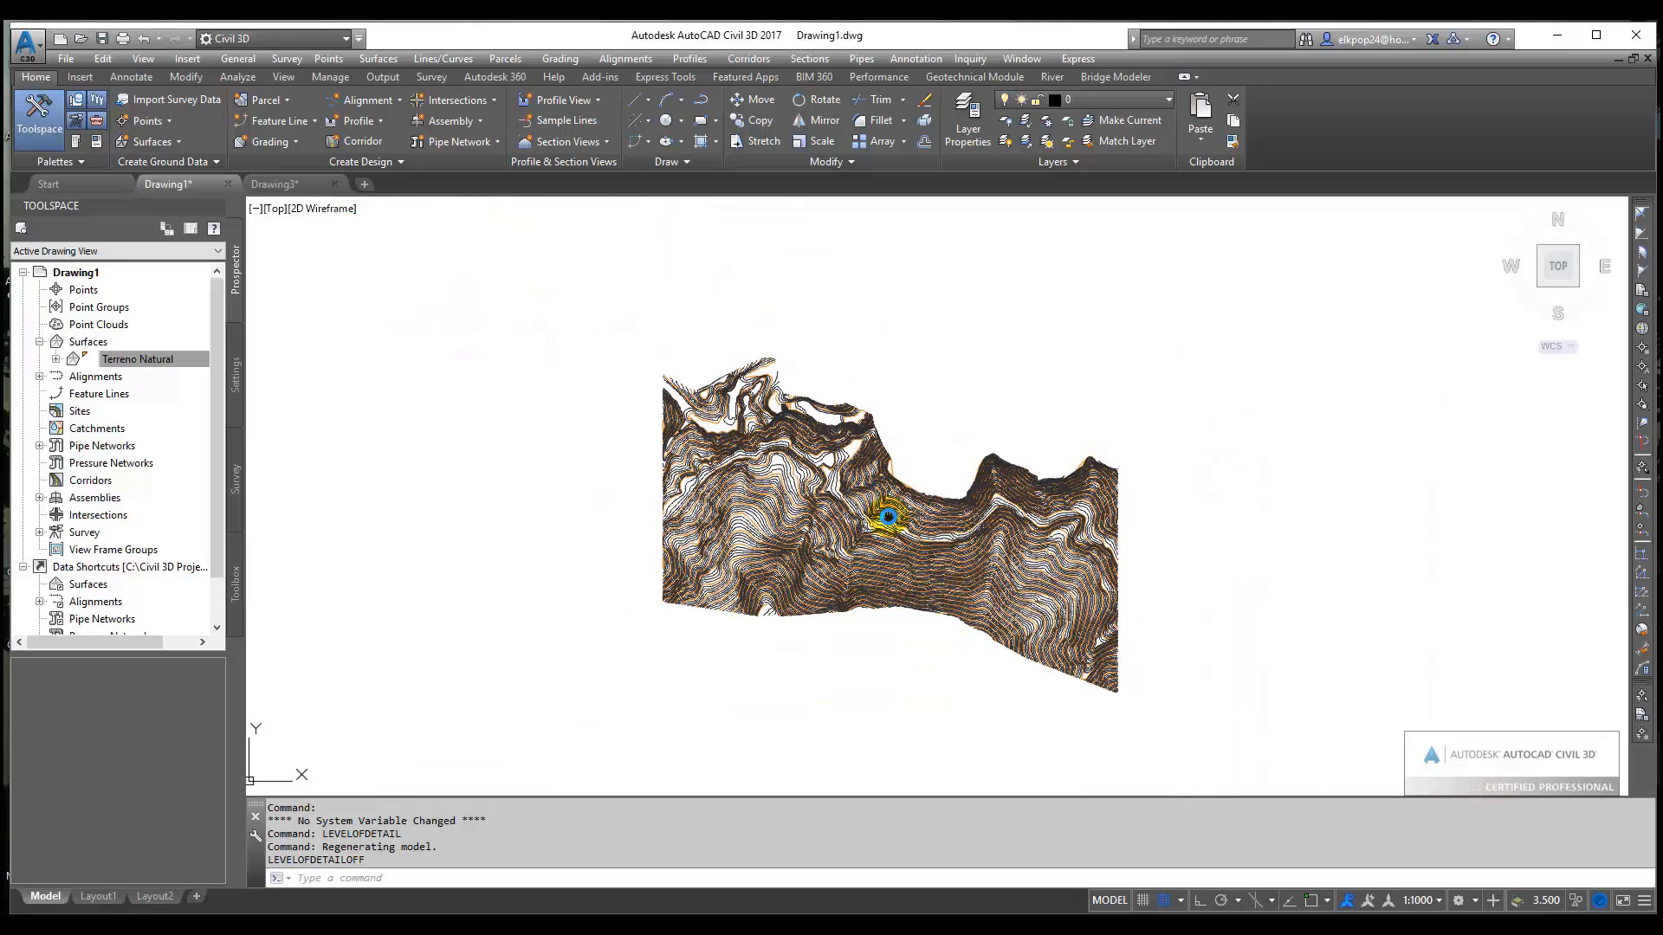
{"action": "scroll", "coordinate": [870, 510], "scroll_direction": "up", "scroll_amount": 1}
{"action": "middle_click_drag", "start_coordinate": [873, 524], "coordinate": [838, 500]}
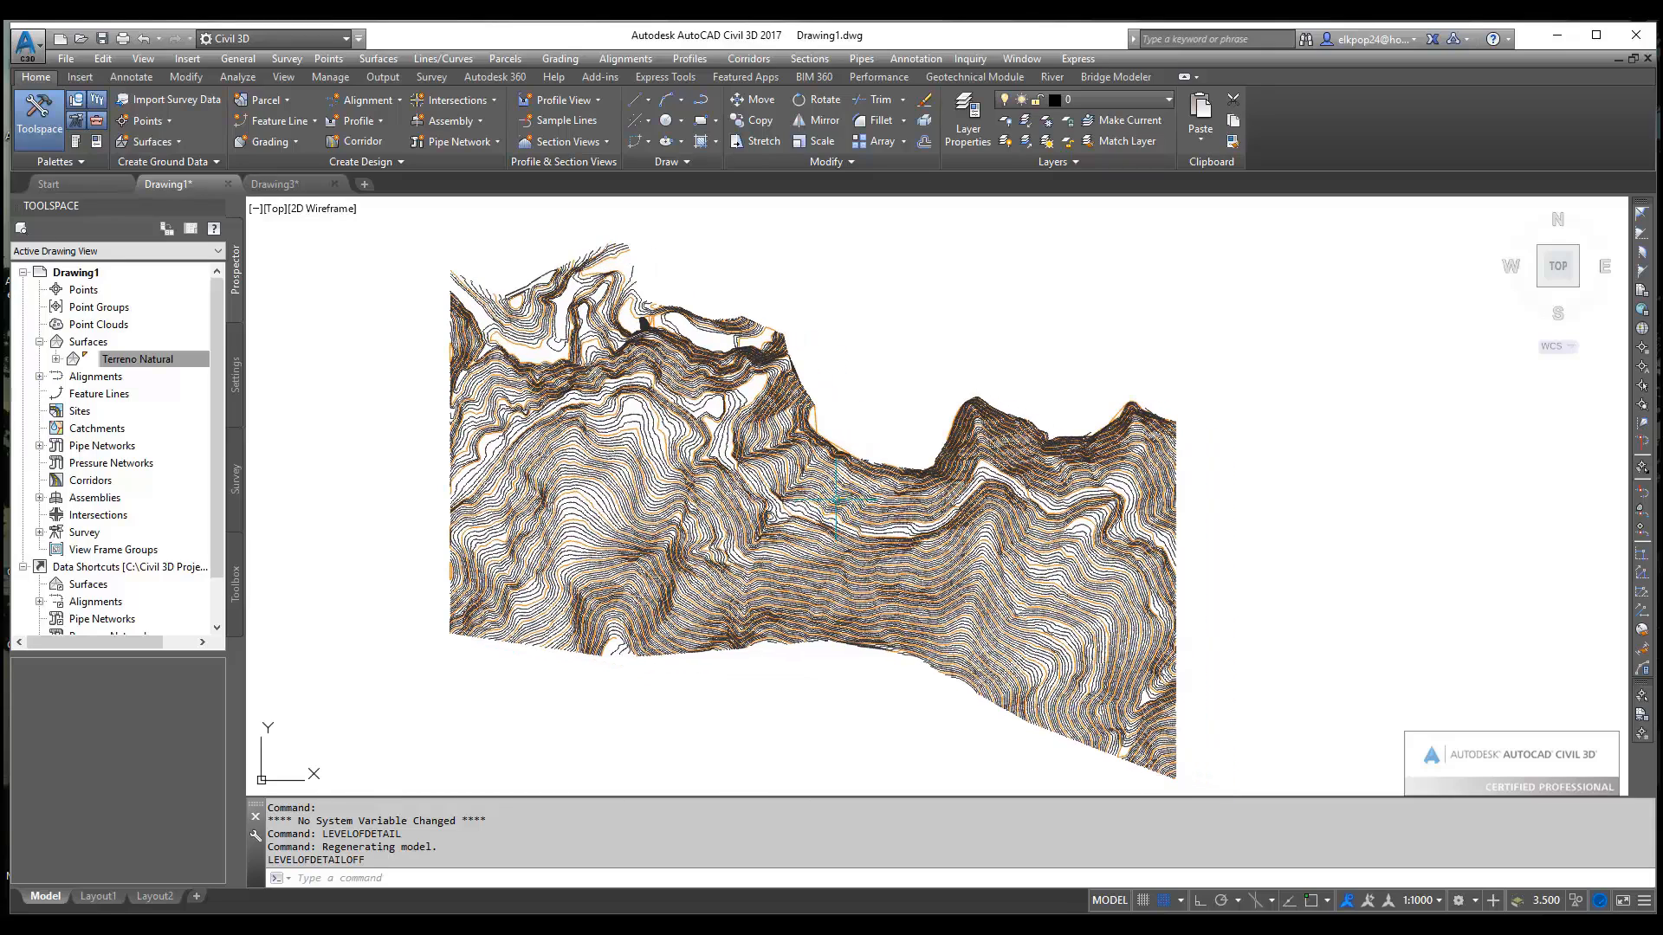
Expand the Terreno Natural surface and its Definition to list the surface data types
{"action": "left_click", "coordinate": [56, 359]}
{"action": "left_click", "coordinate": [73, 410]}
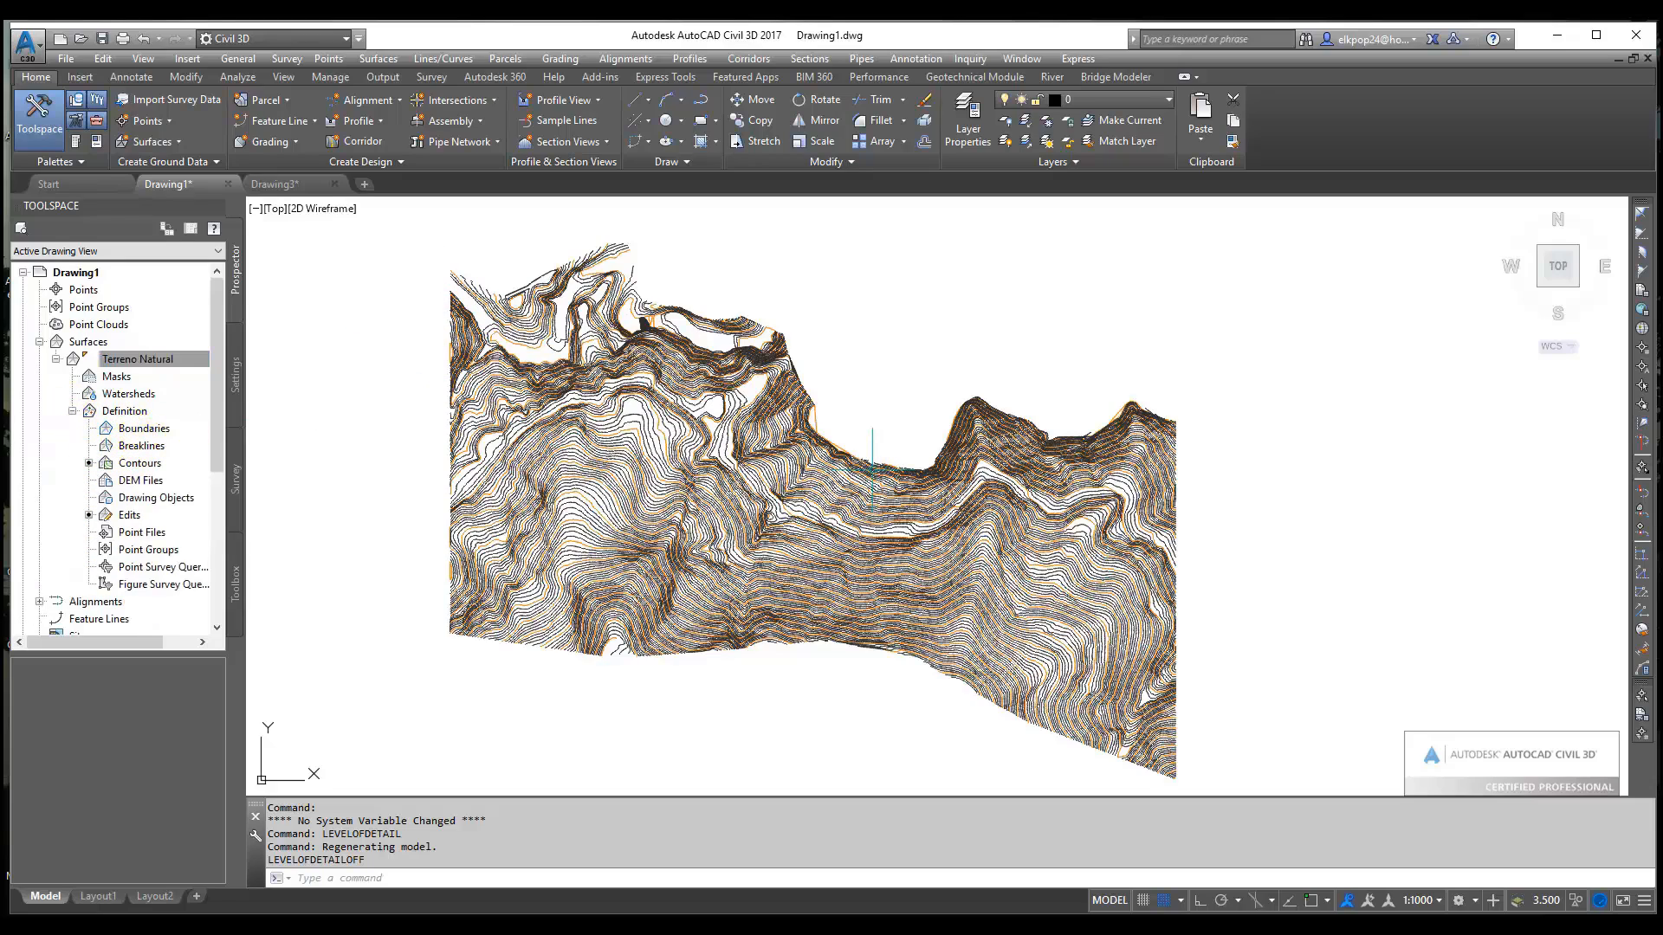
{"action": "mouse_move", "coordinate": [872, 469]}
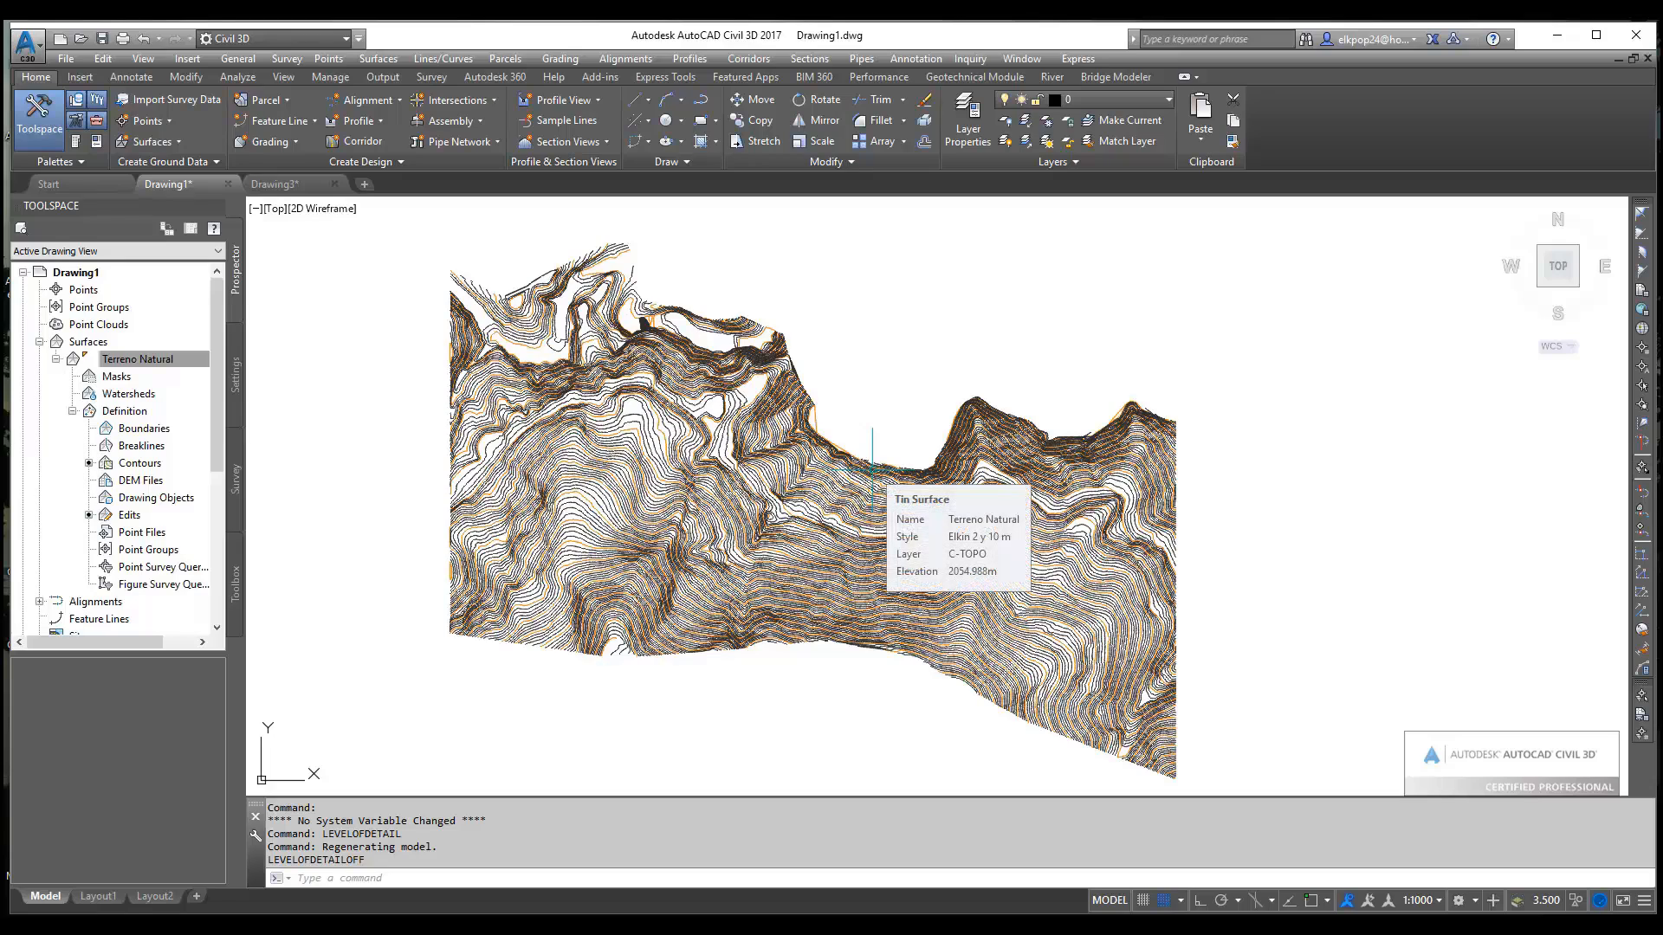
Draw a rectangle enclosing part of the contours on the slope in the surface's southeastern area
{"action": "left_click", "coordinate": [700, 127]}
{"action": "scroll", "coordinate": [1060, 684], "scroll_direction": "up", "scroll_amount": 3}
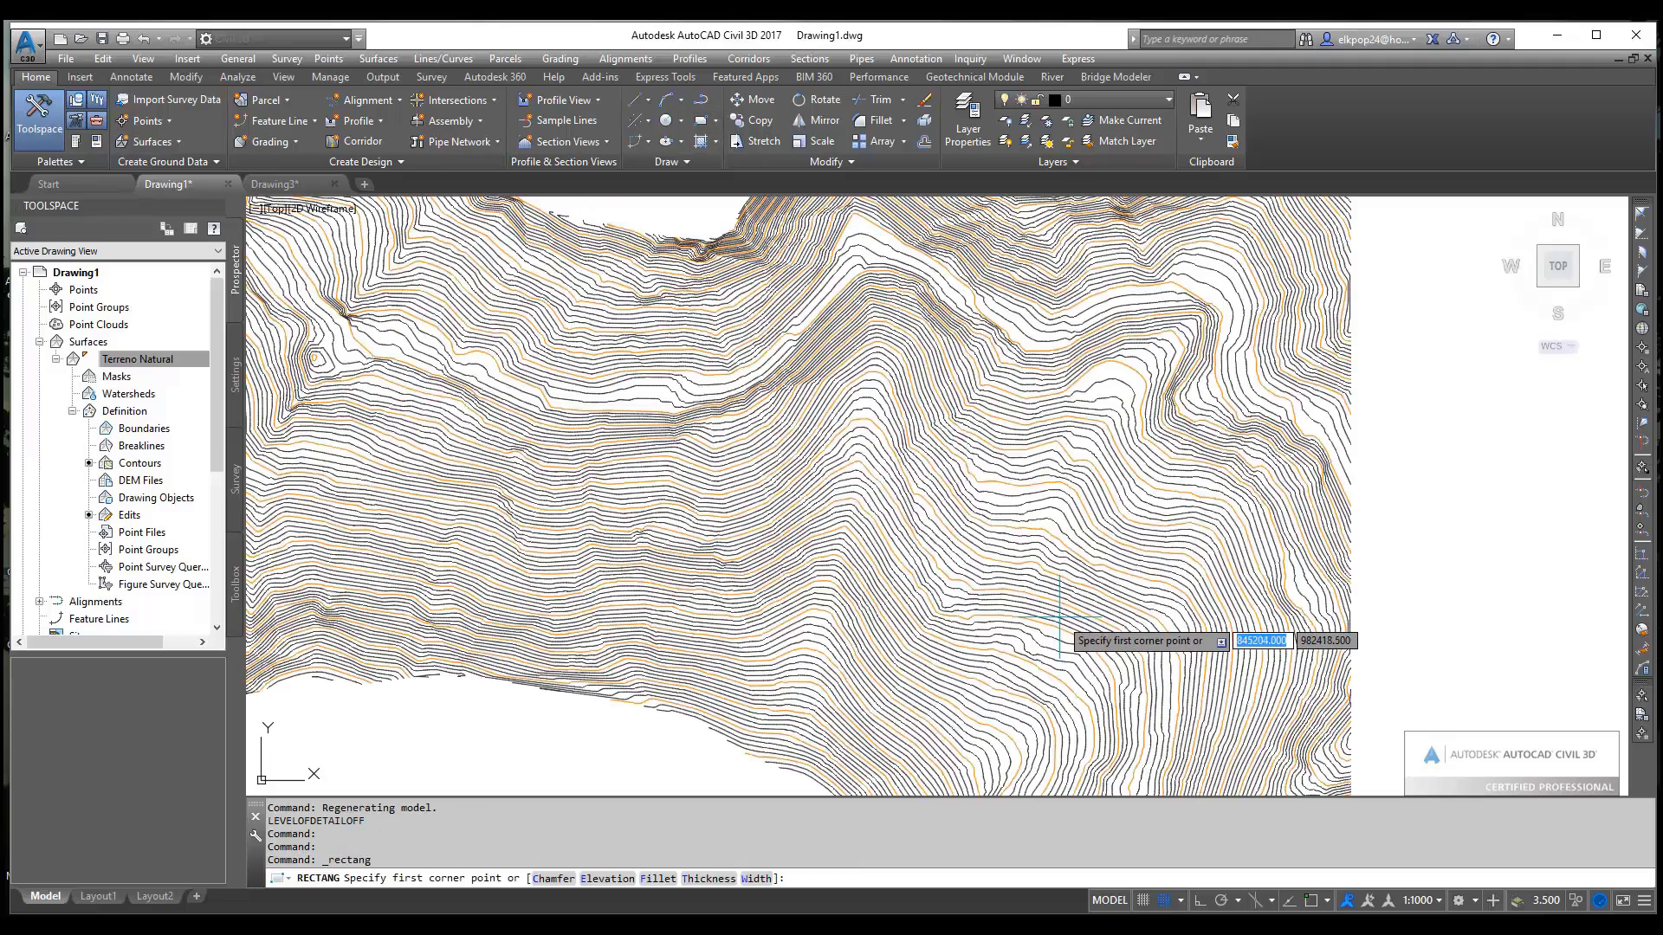
{"action": "left_click", "coordinate": [892, 498]}
{"action": "left_click", "coordinate": [1161, 662]}
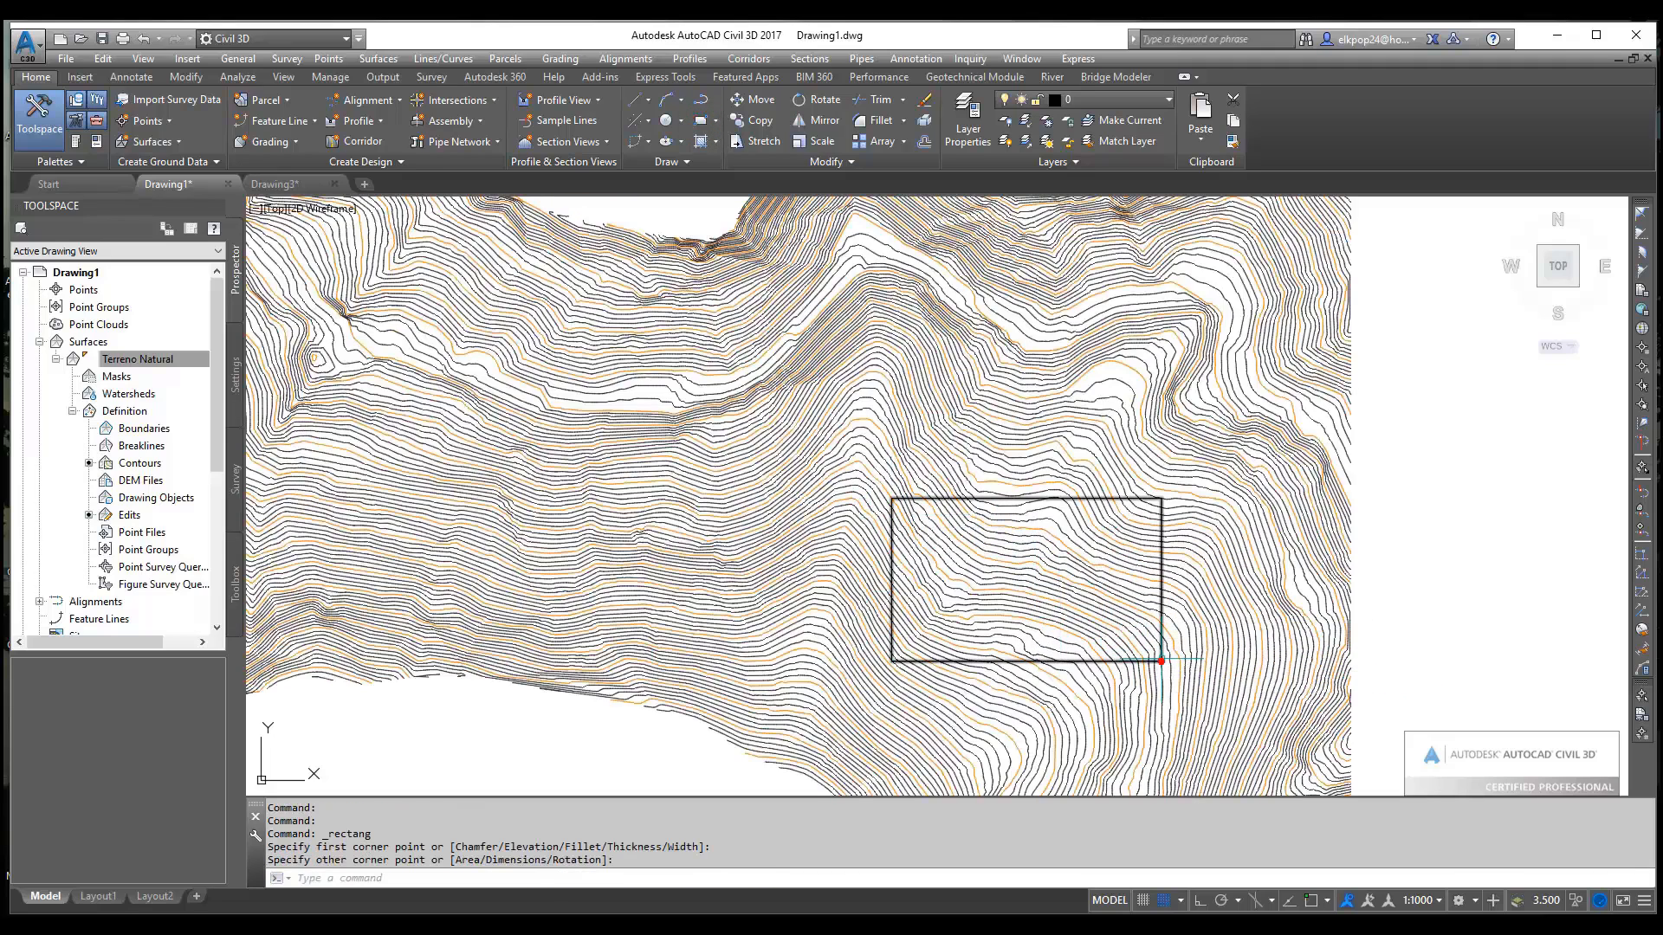
Select the rectangle drawn over the southeastern contours
{"action": "left_click", "coordinate": [937, 498]}
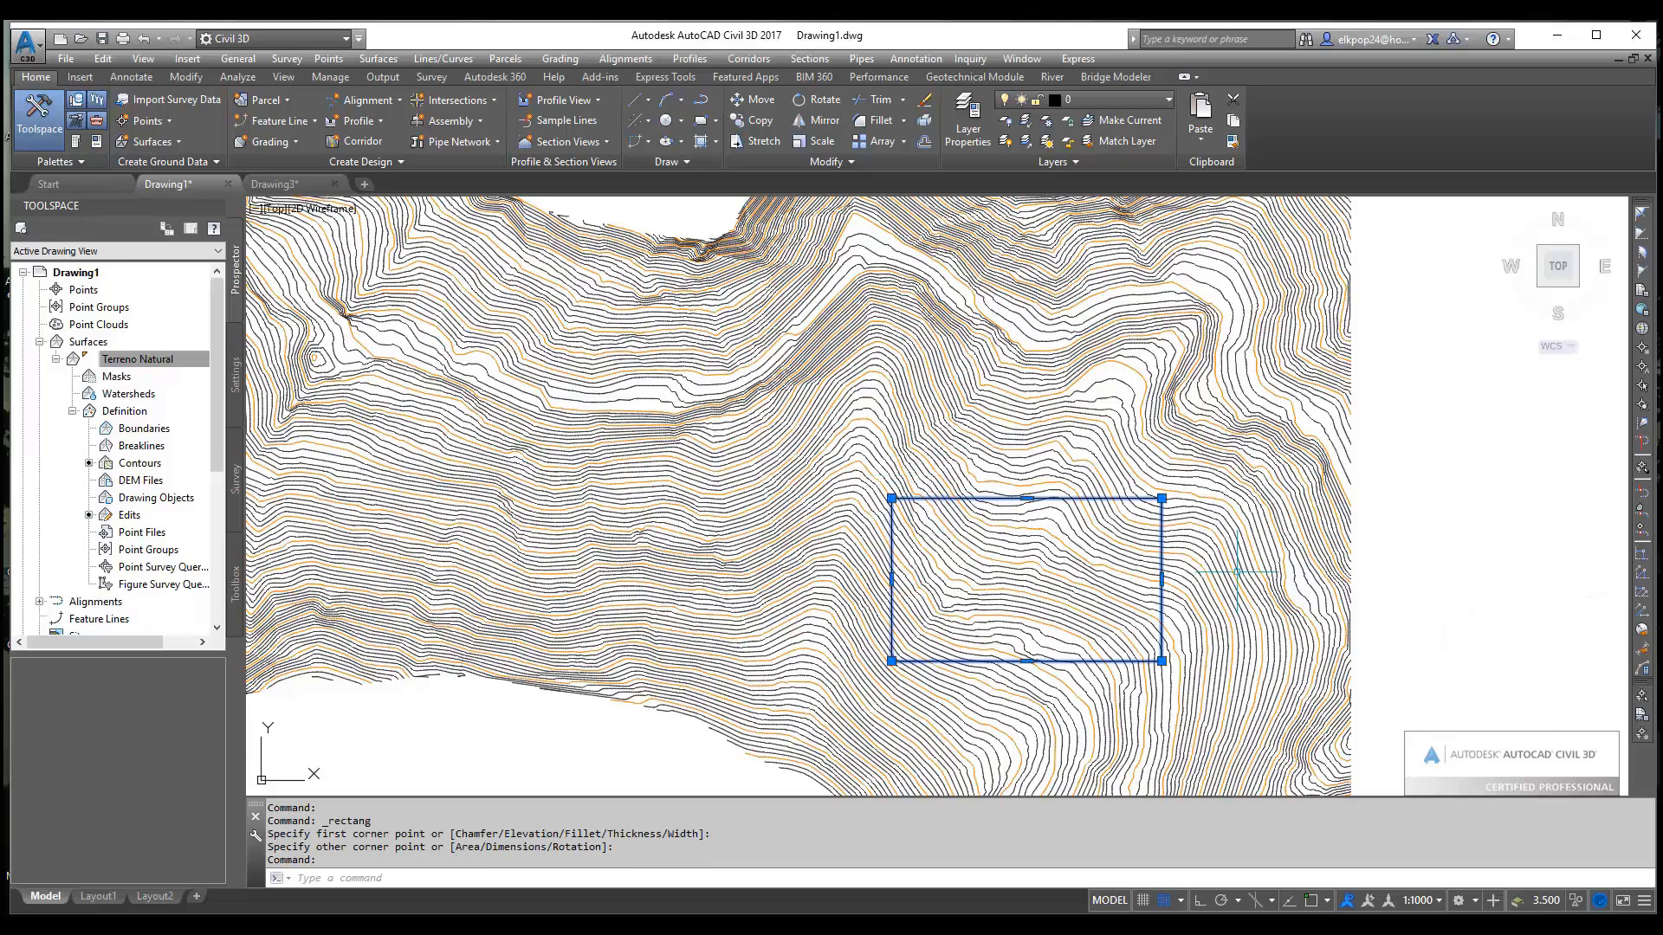
{"action": "scroll", "coordinate": [1161, 527], "scroll_direction": "up", "scroll_amount": 4}
{"action": "scroll", "coordinate": [1166, 485], "scroll_direction": "down", "scroll_amount": 2}
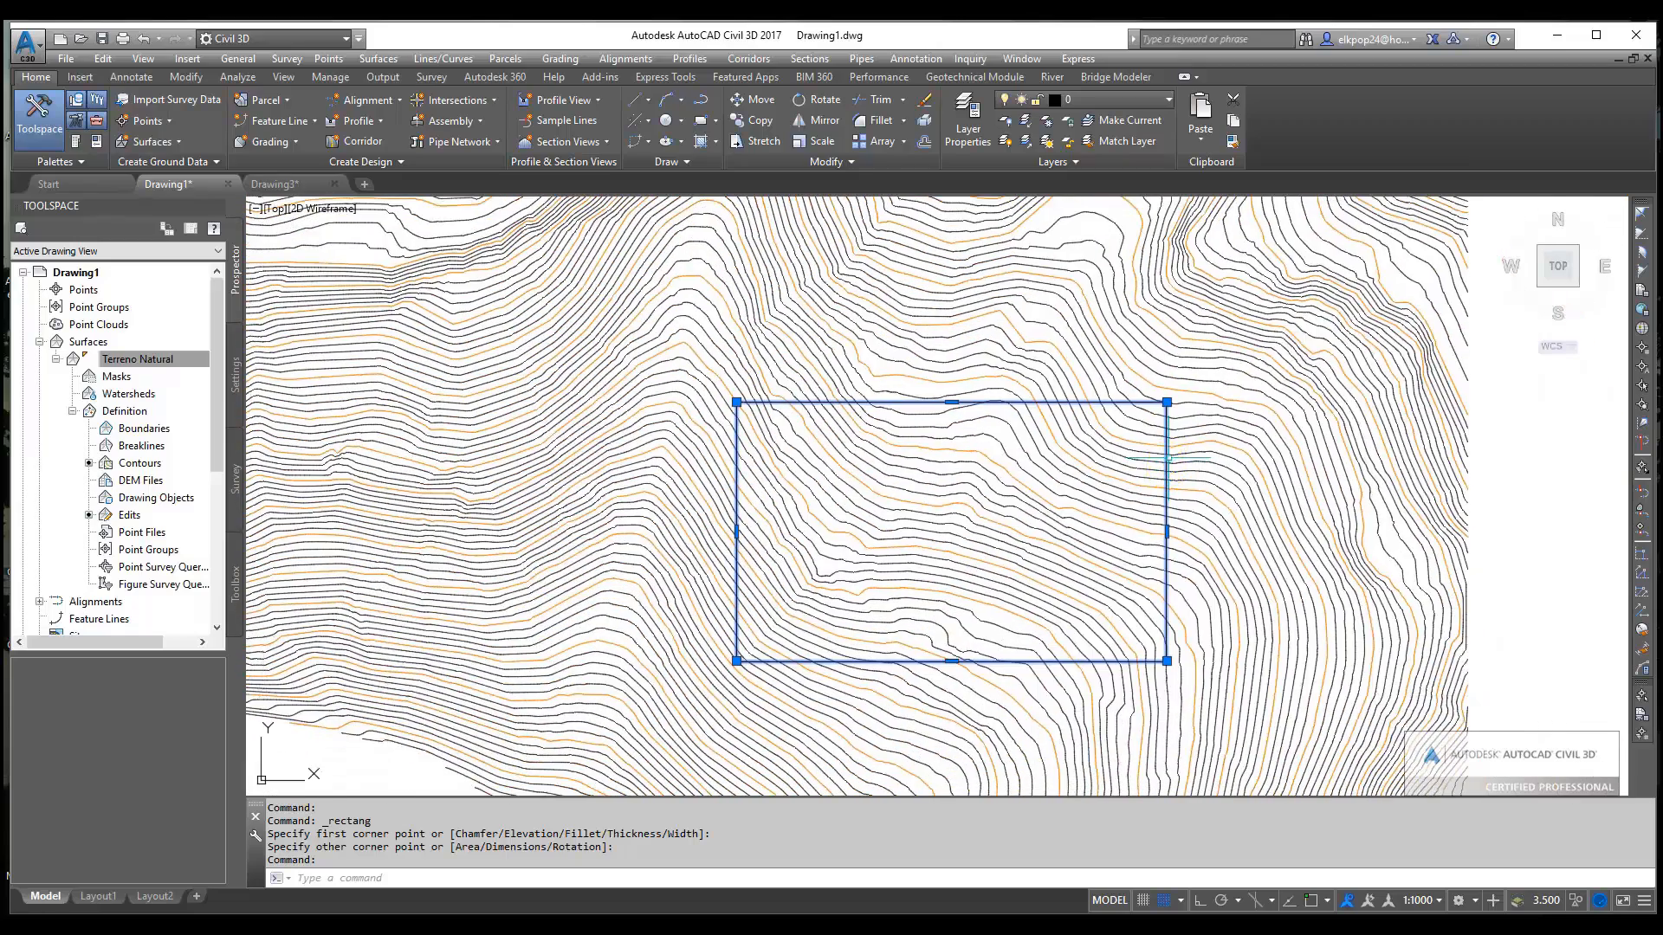
{"action": "scroll", "coordinate": [1169, 461], "scroll_direction": "up", "scroll_amount": 2}
{"action": "middle_click_drag", "start_coordinate": [1168, 461], "coordinate": [1225, 408]}
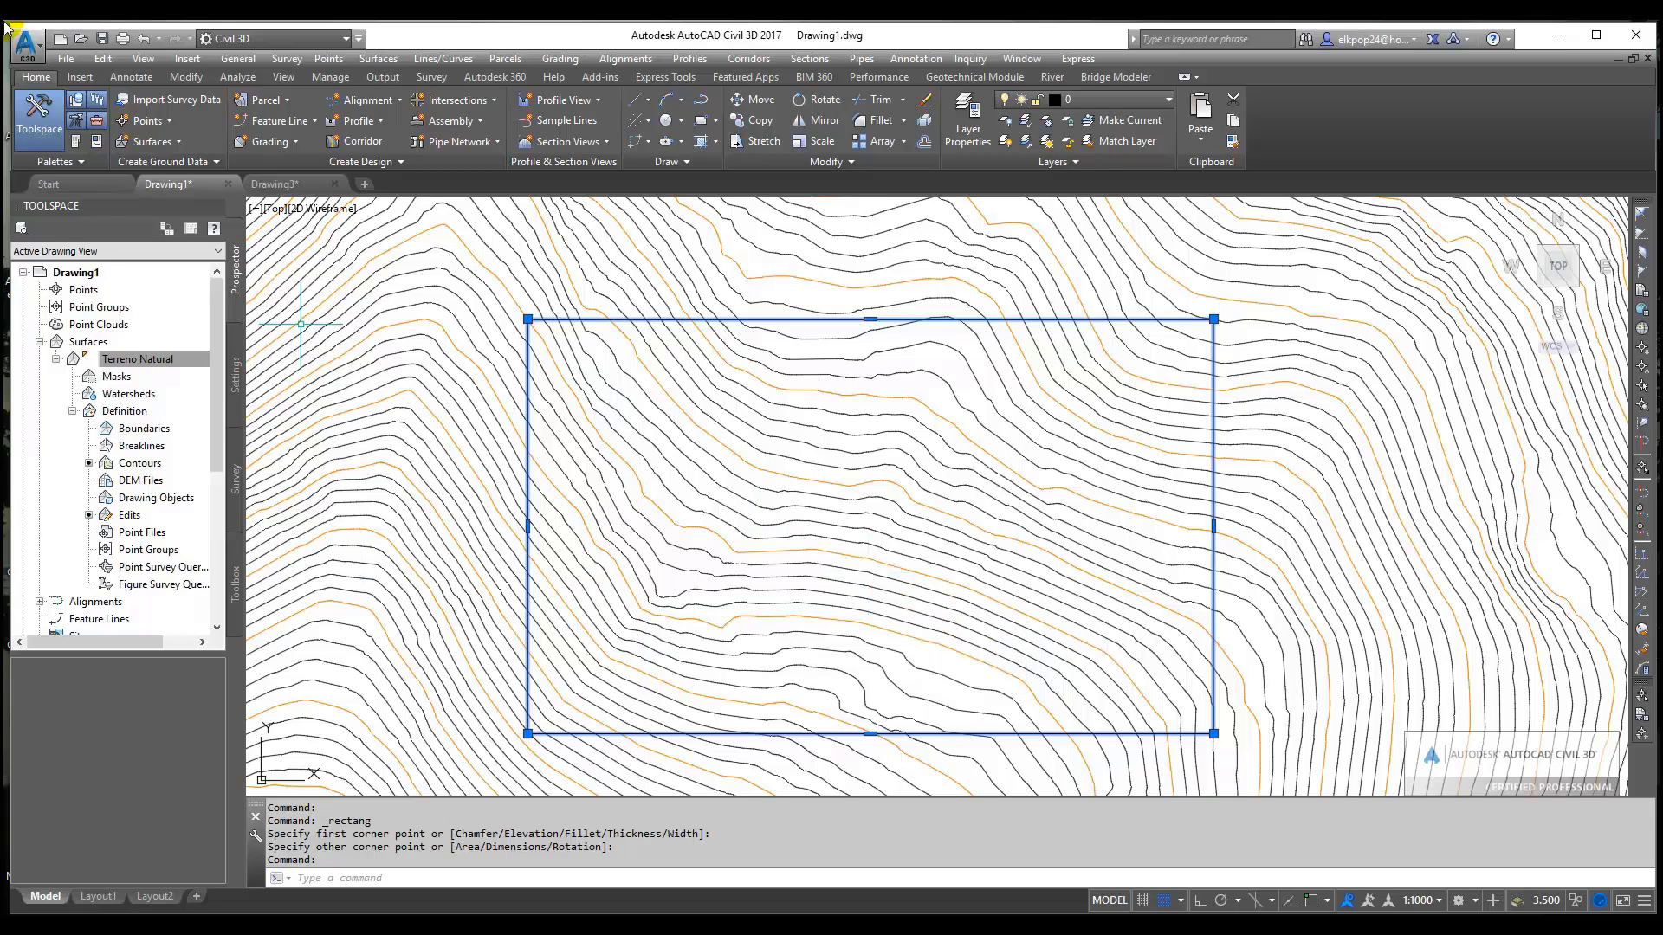
Add the selected rectangle to the Terreno Natural surface as an Outer boundary named 1, keeping non-destructive breakline on
{"action": "mouse_move", "coordinate": [667, 426]}
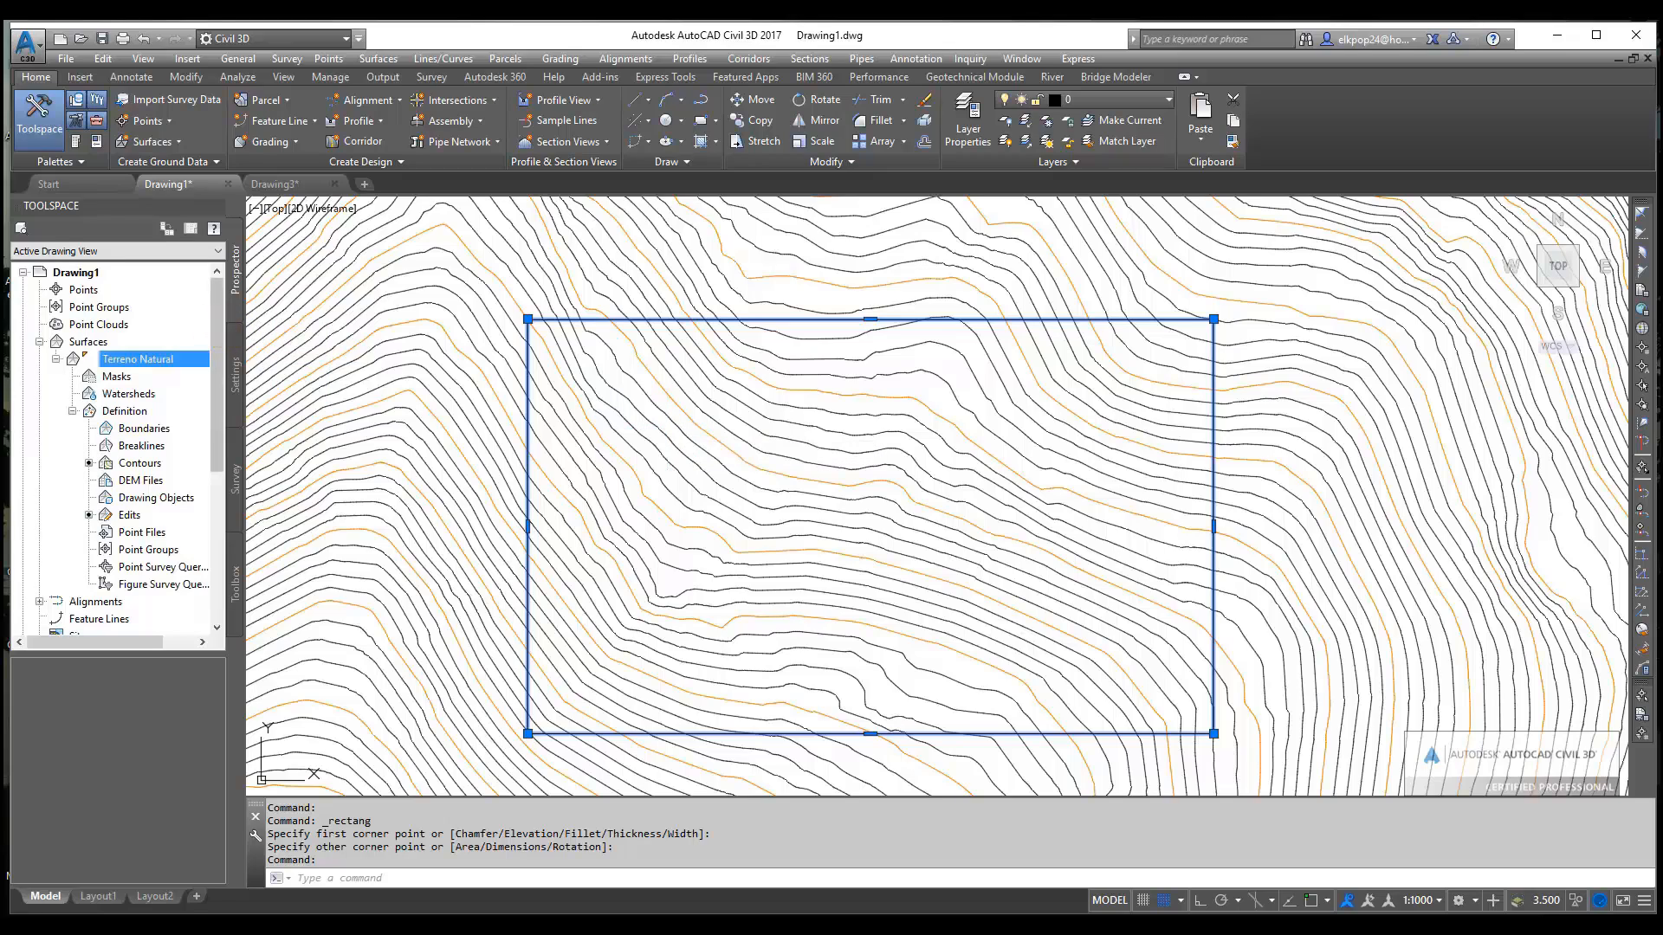
{"action": "scroll", "coordinate": [667, 426], "scroll_direction": "down", "scroll_amount": 2}
{"action": "mouse_move", "coordinate": [687, 431]}
{"action": "middle_mouse_down"}
{"action": "mouse_move", "coordinate": [808, 411]}
{"action": "mouse_move", "coordinate": [814, 460]}
{"action": "mouse_move", "coordinate": [792, 472]}
{"action": "middle_mouse_up"}
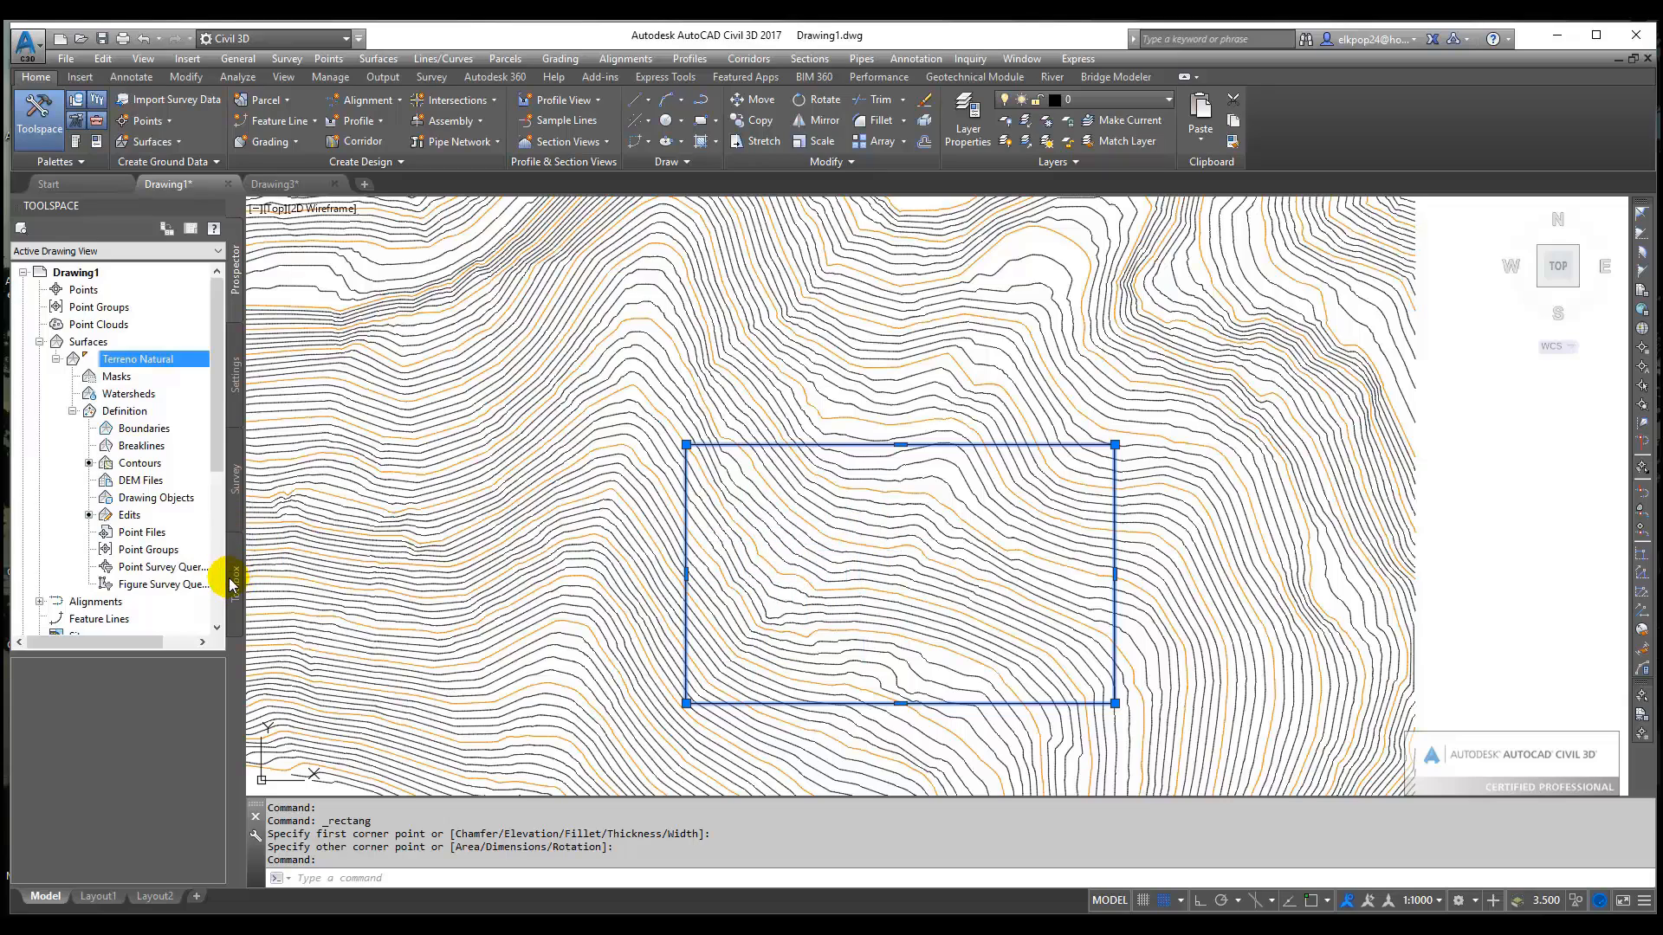
{"action": "left_click", "coordinate": [152, 432]}
{"action": "right_click", "coordinate": [142, 433]}
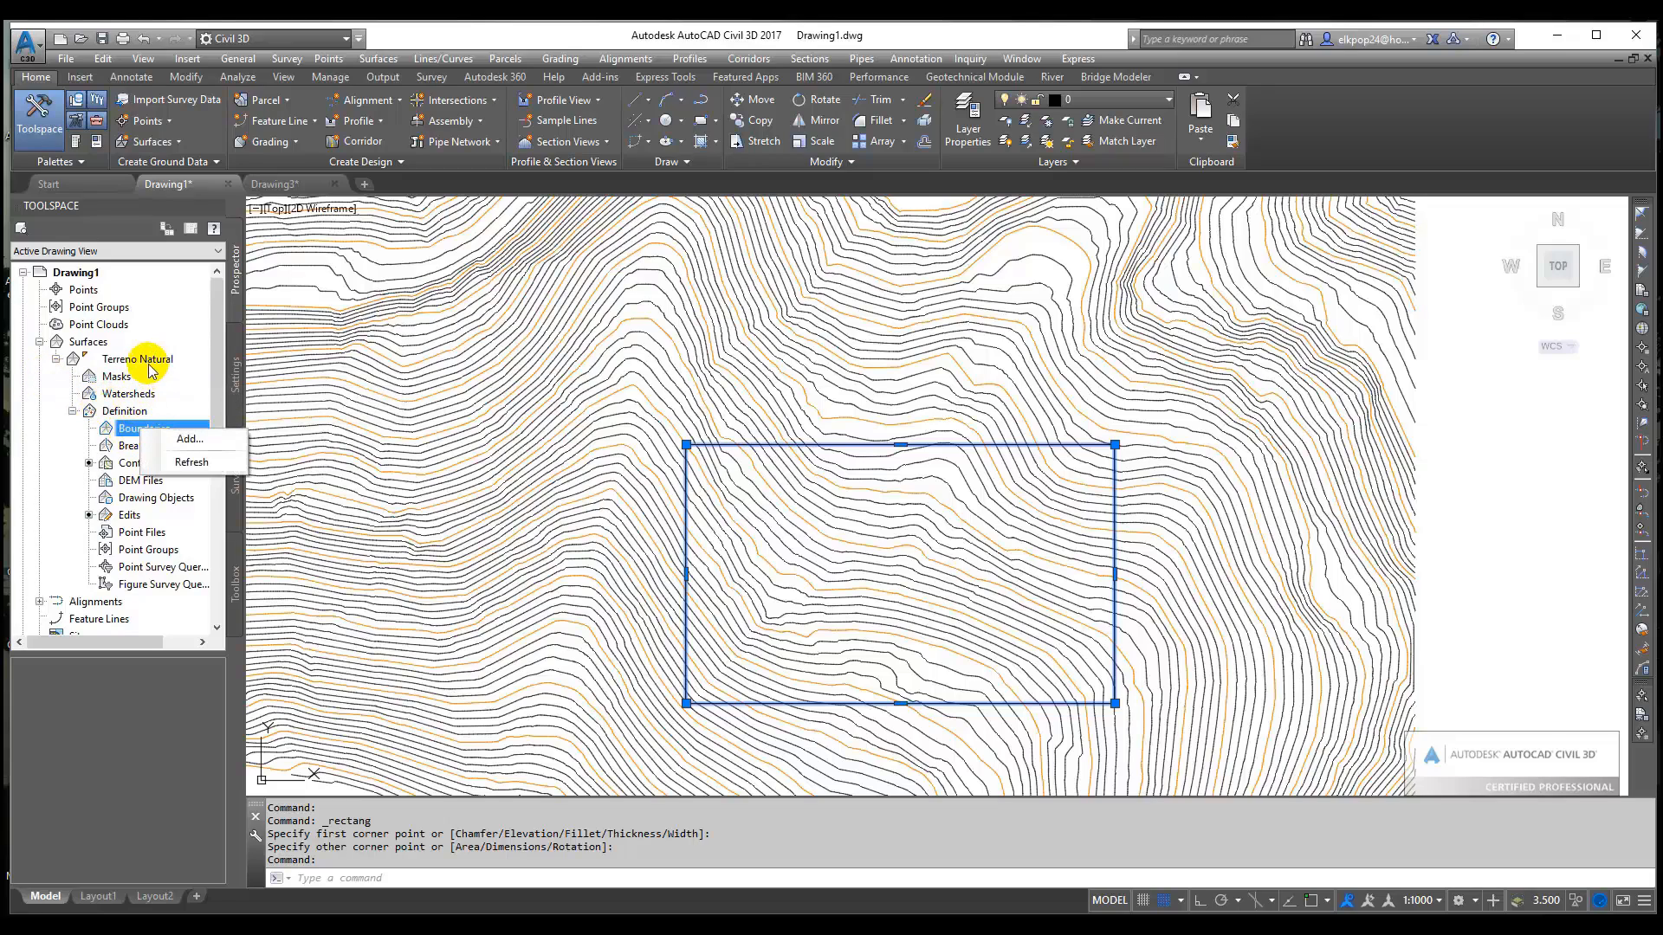
{"action": "left_click", "coordinate": [185, 442]}
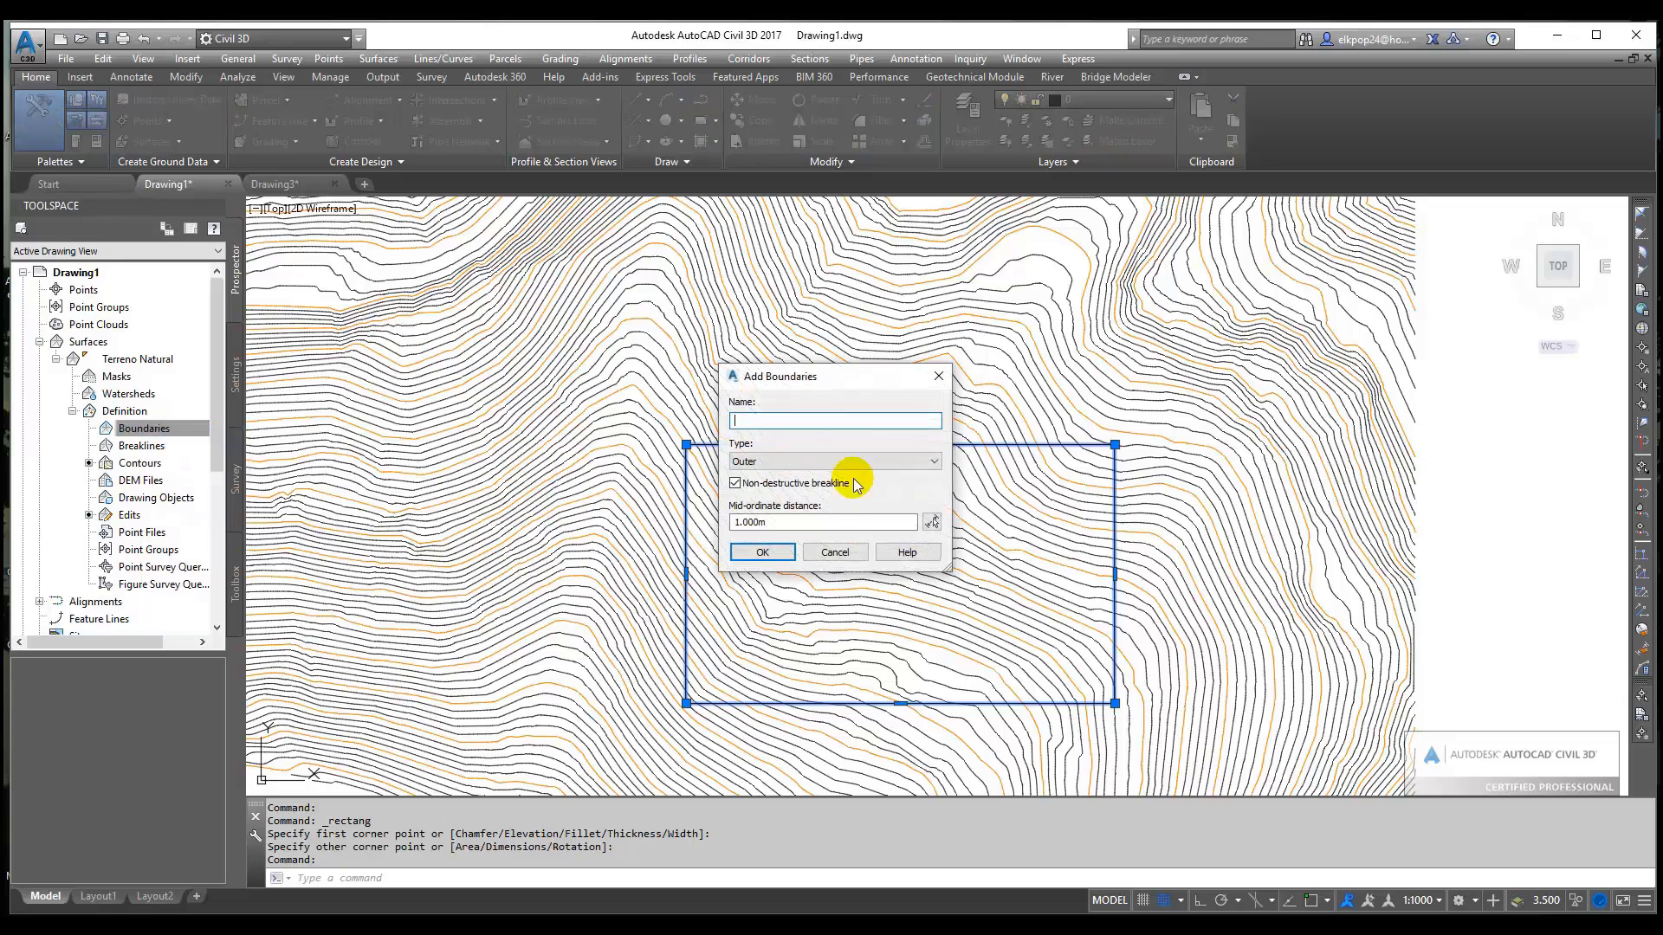
{"action": "left_click_drag", "start_coordinate": [816, 372], "coordinate": [342, 289]}
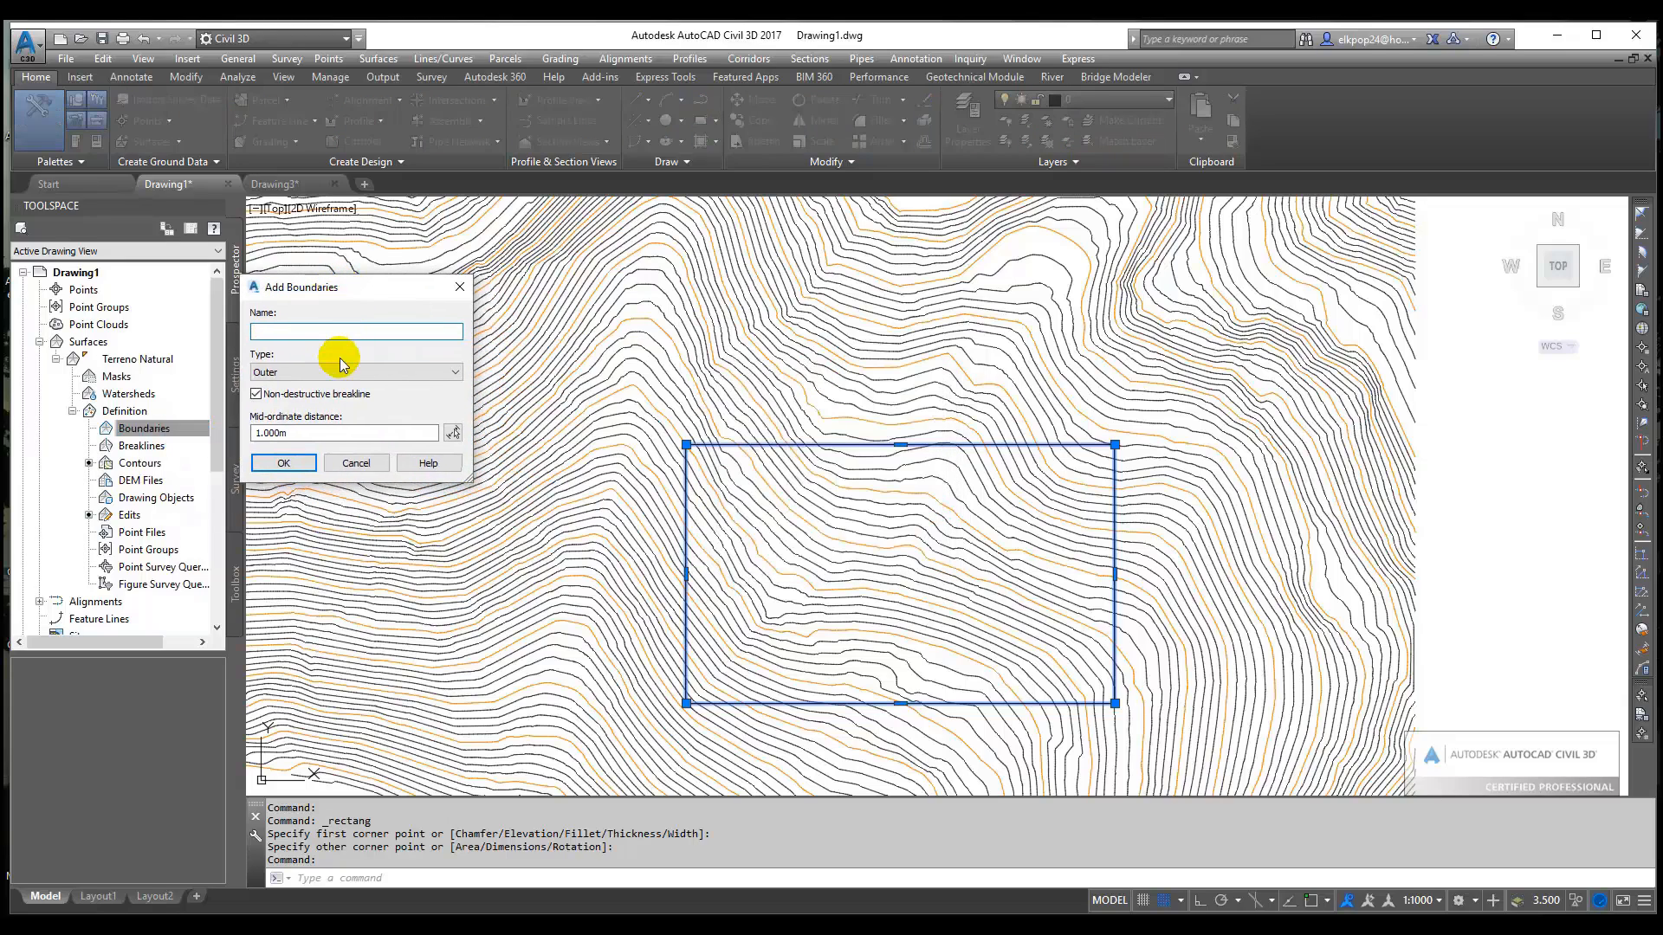
{"action": "left_click", "coordinate": [341, 368]}
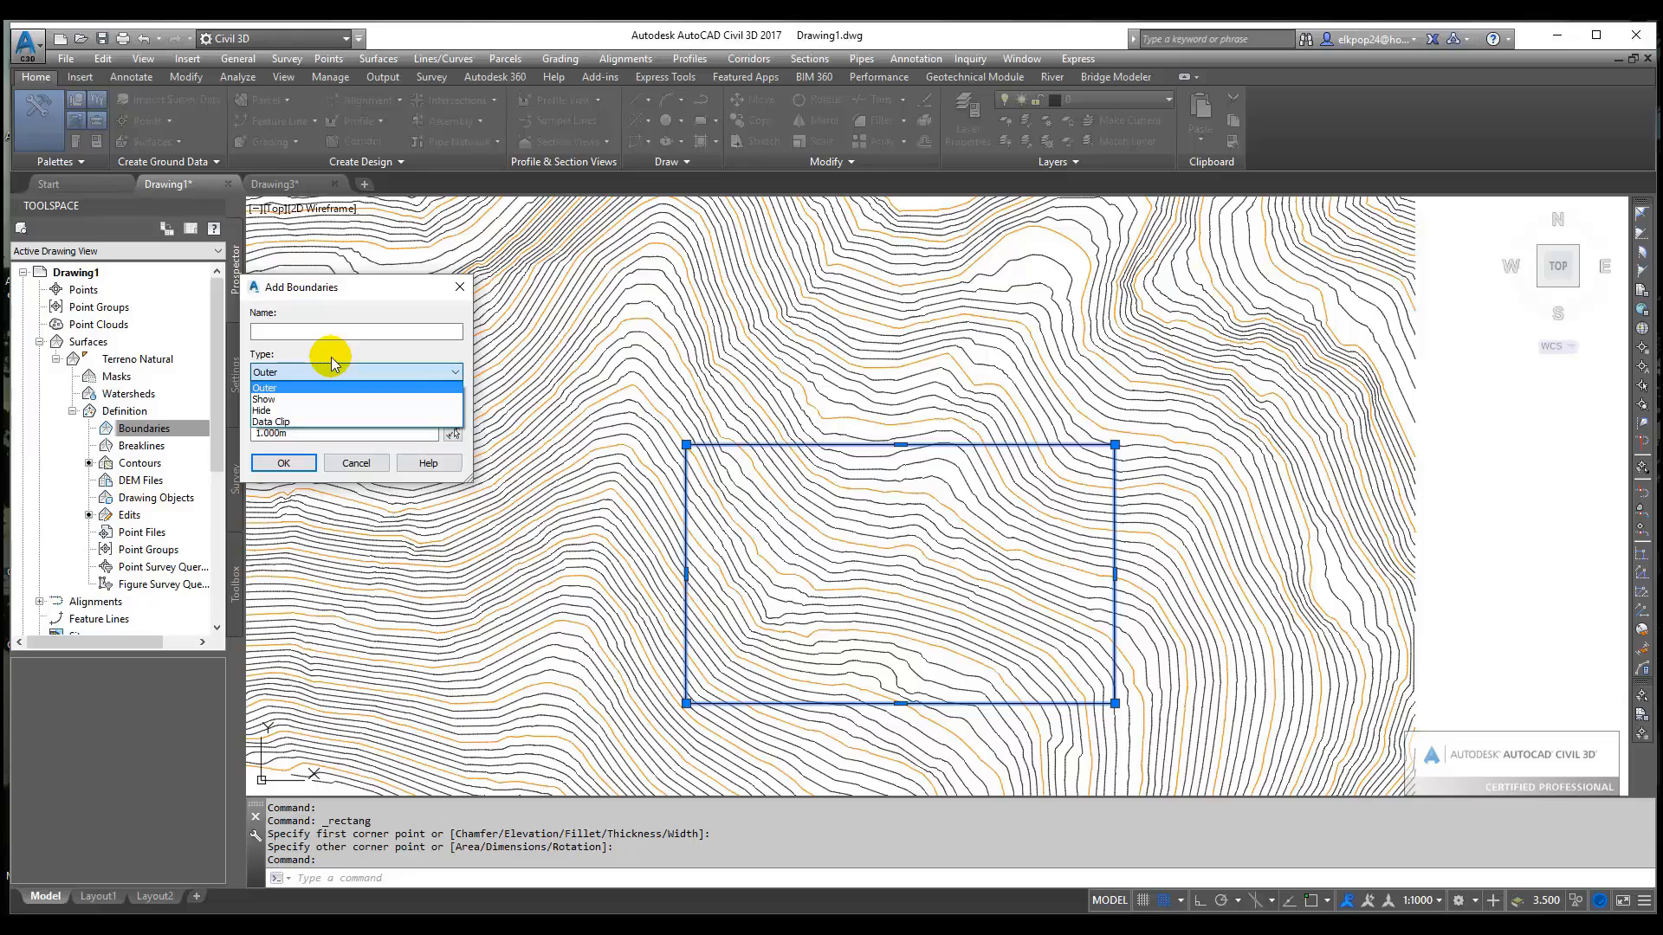
{"action": "left_click", "coordinate": [330, 368]}
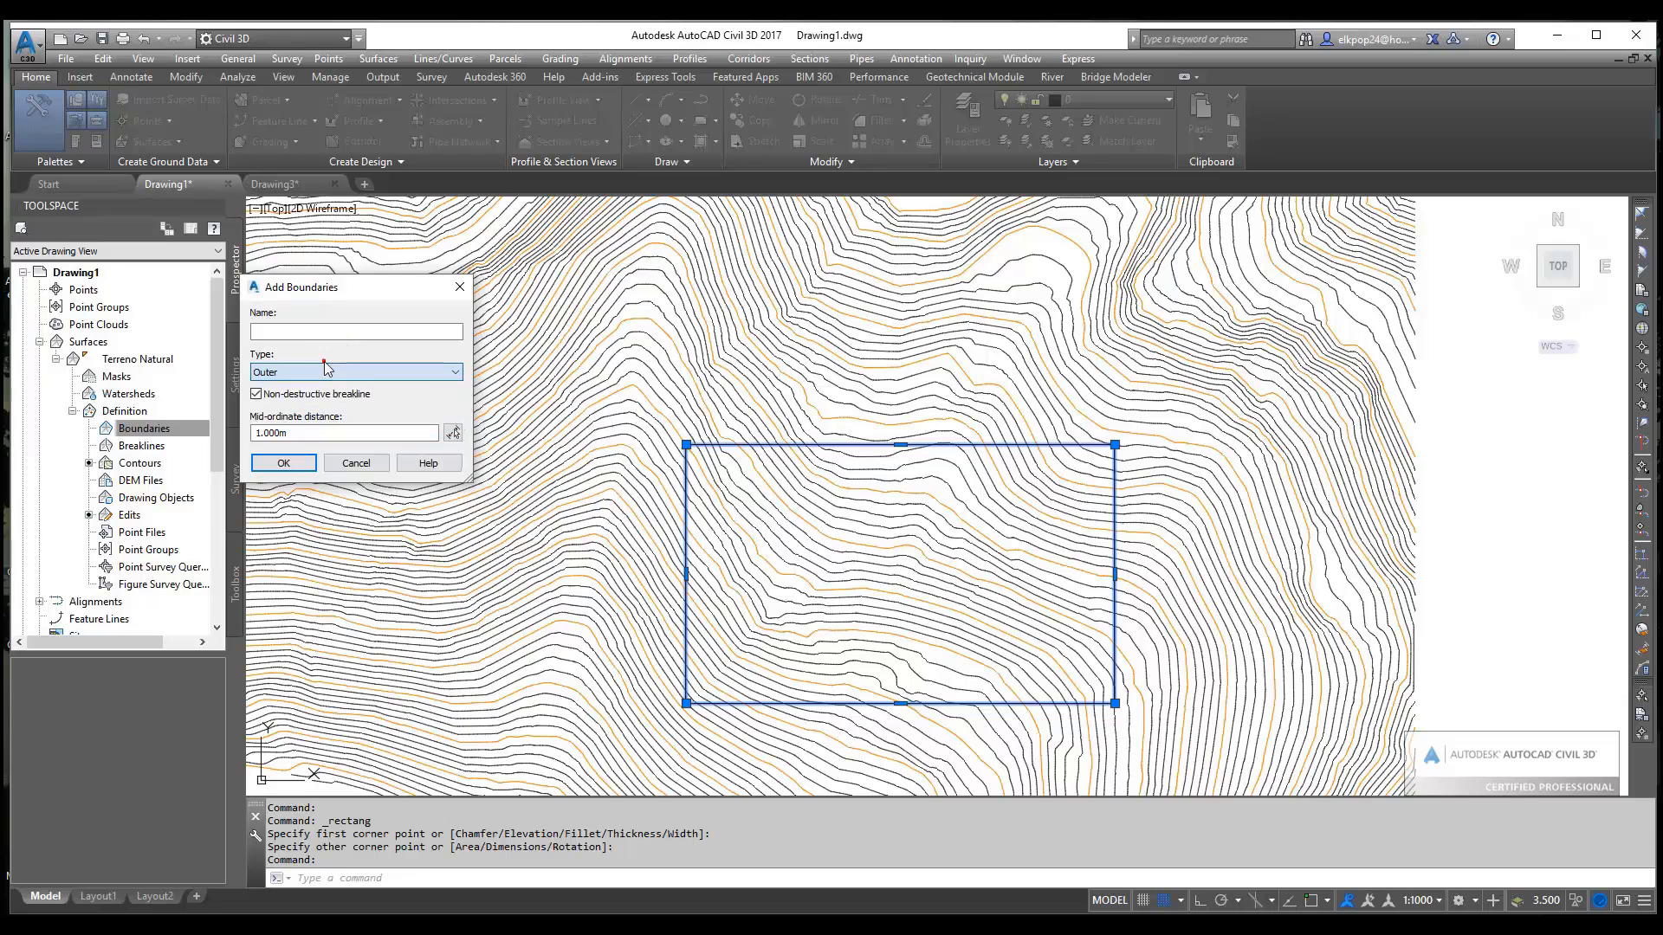
{"action": "left_click", "coordinate": [278, 333]}
{"action": "type", "text": "1"}
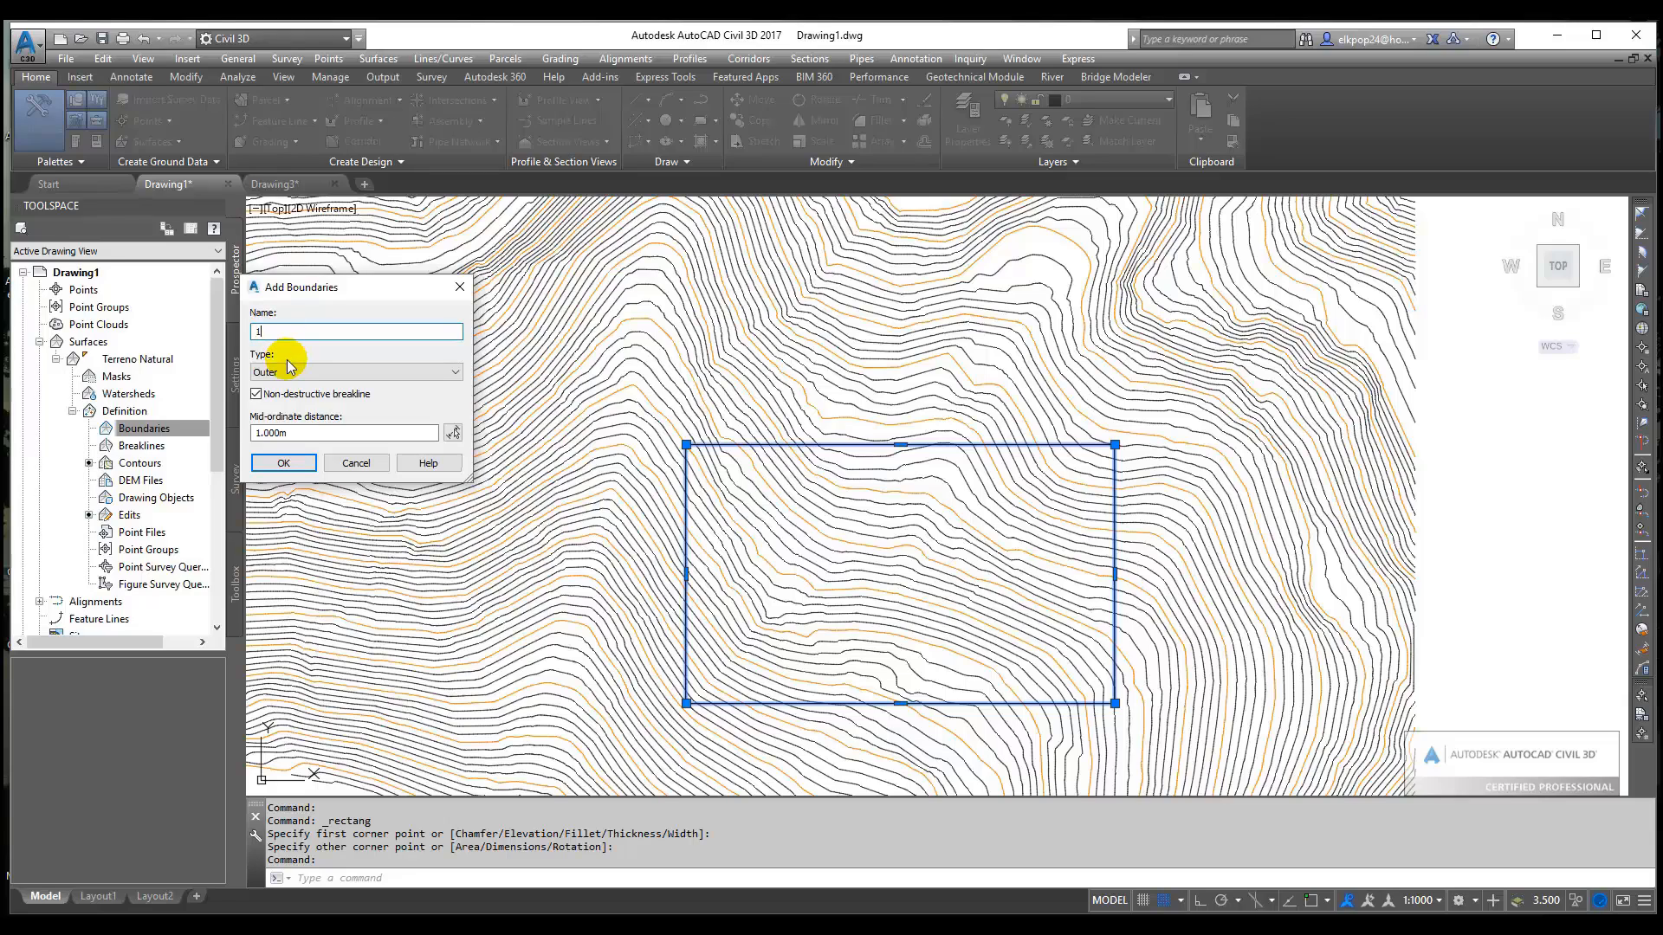
{"action": "left_click", "coordinate": [285, 462]}
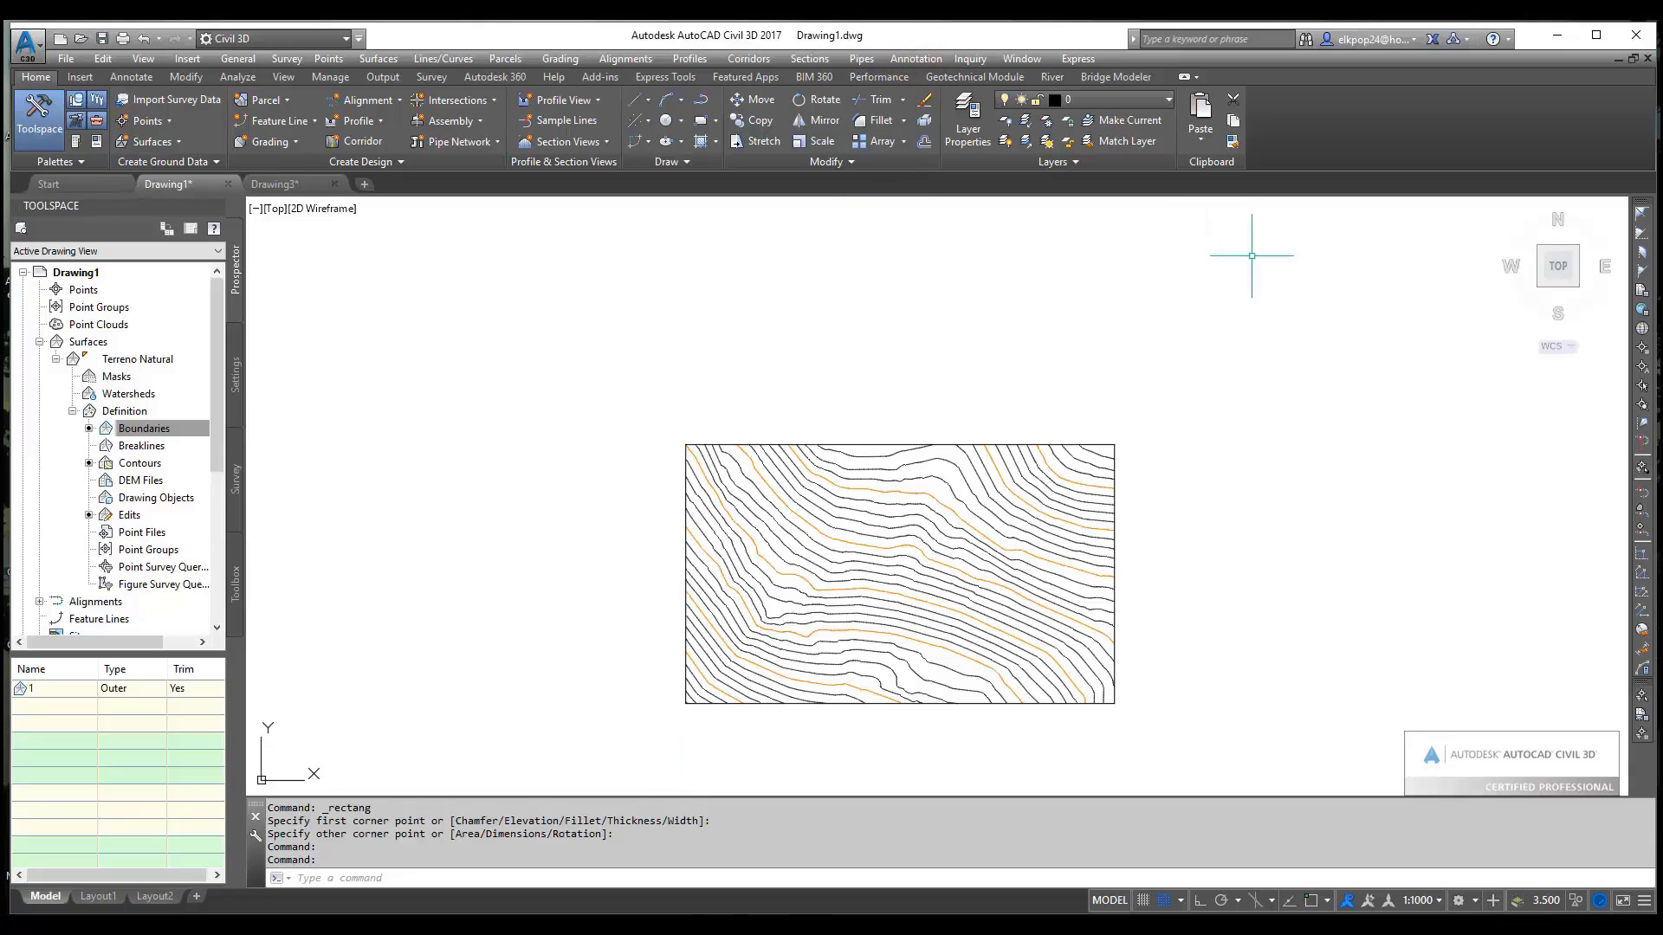
Check the extent of the bounded surface from far away and close up, and view the options for boundary 1
{"action": "scroll", "coordinate": [1263, 374], "scroll_direction": "down", "scroll_amount": 10}
{"action": "middle_click_drag", "start_coordinate": [1292, 406], "coordinate": [983, 511]}
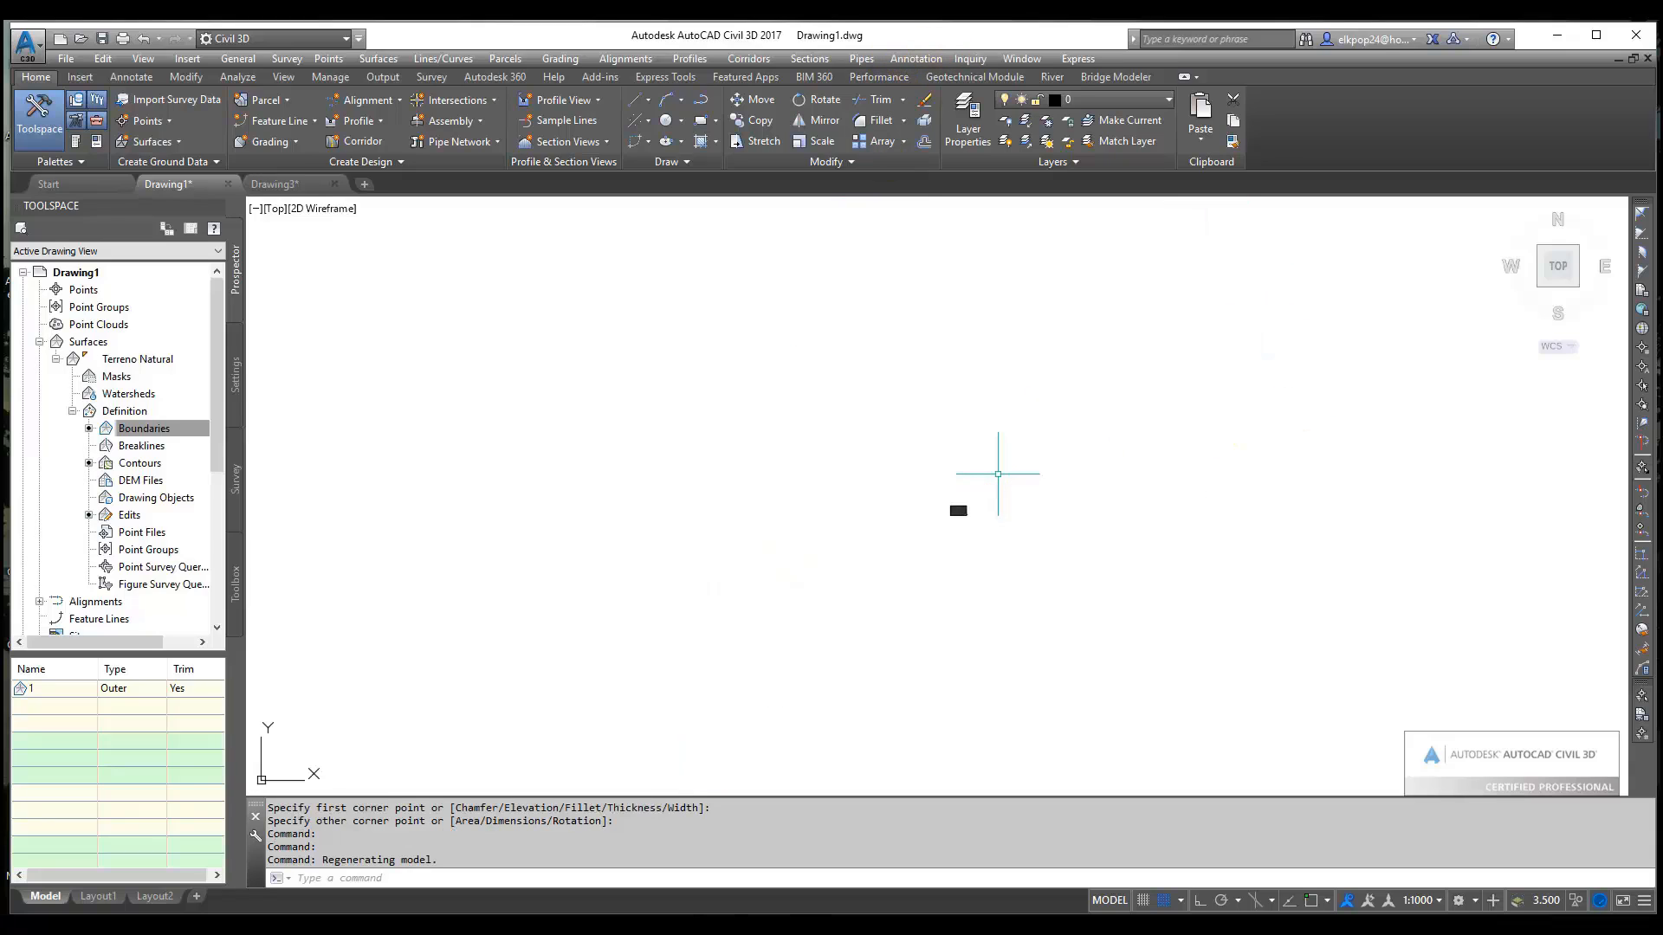
{"action": "scroll", "coordinate": [998, 474], "scroll_direction": "up", "scroll_amount": 2}
{"action": "scroll", "coordinate": [949, 535], "scroll_direction": "up", "scroll_amount": 14}
{"action": "middle_click_drag", "start_coordinate": [884, 535], "coordinate": [1027, 375]}
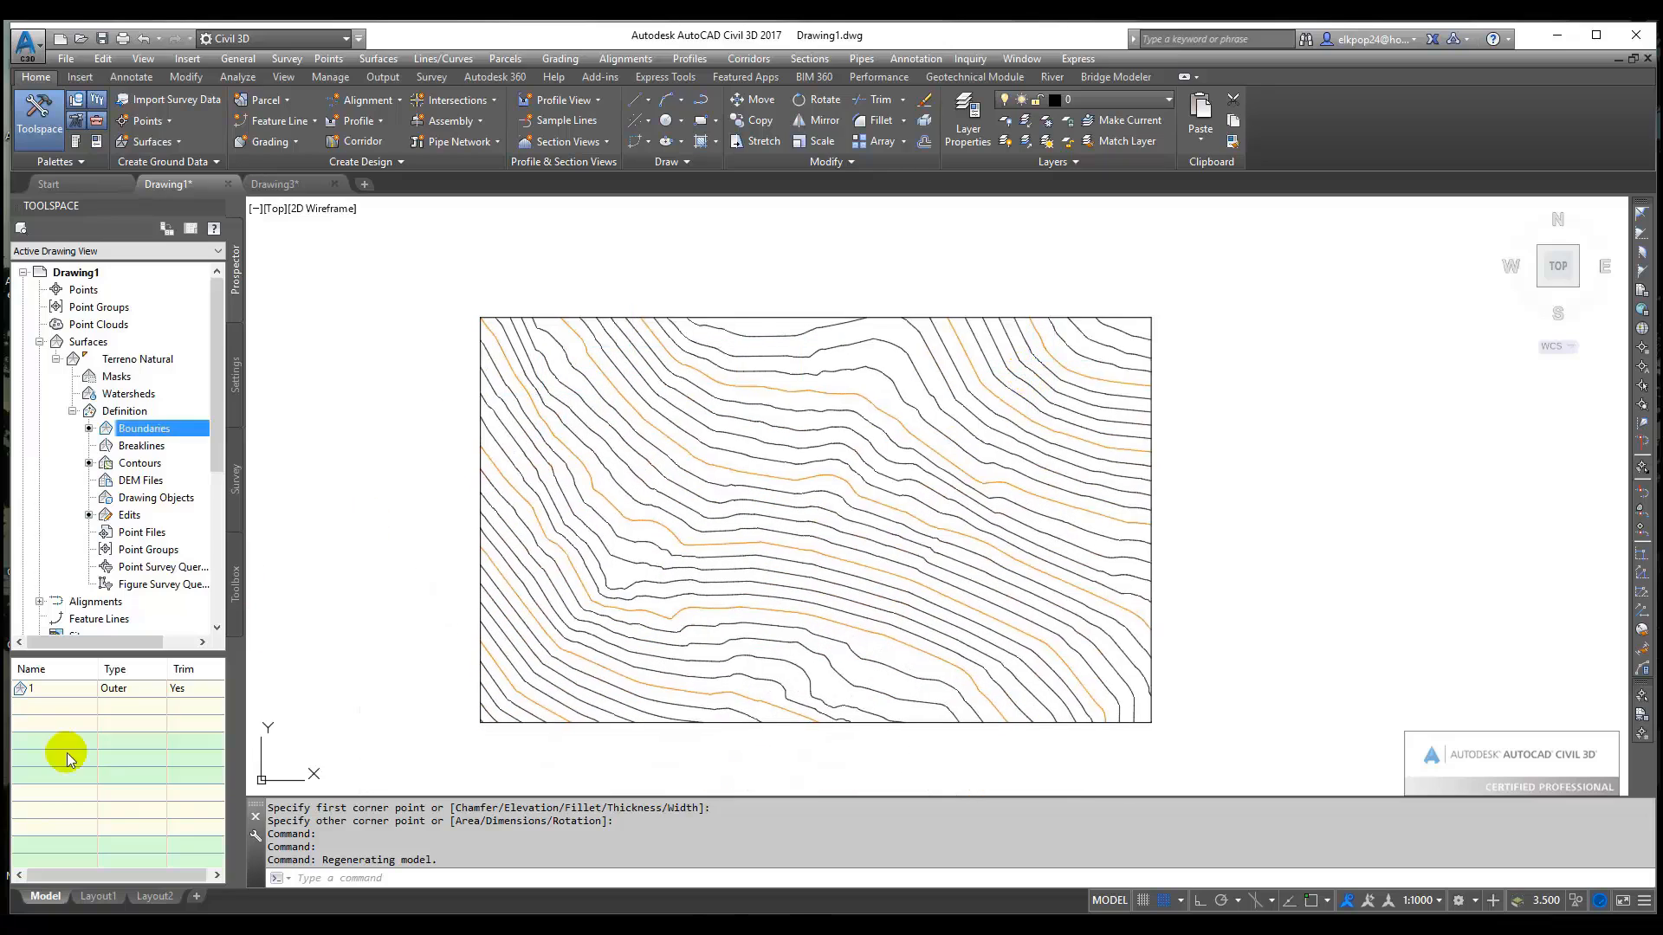
{"action": "right_click", "coordinate": [90, 692]}
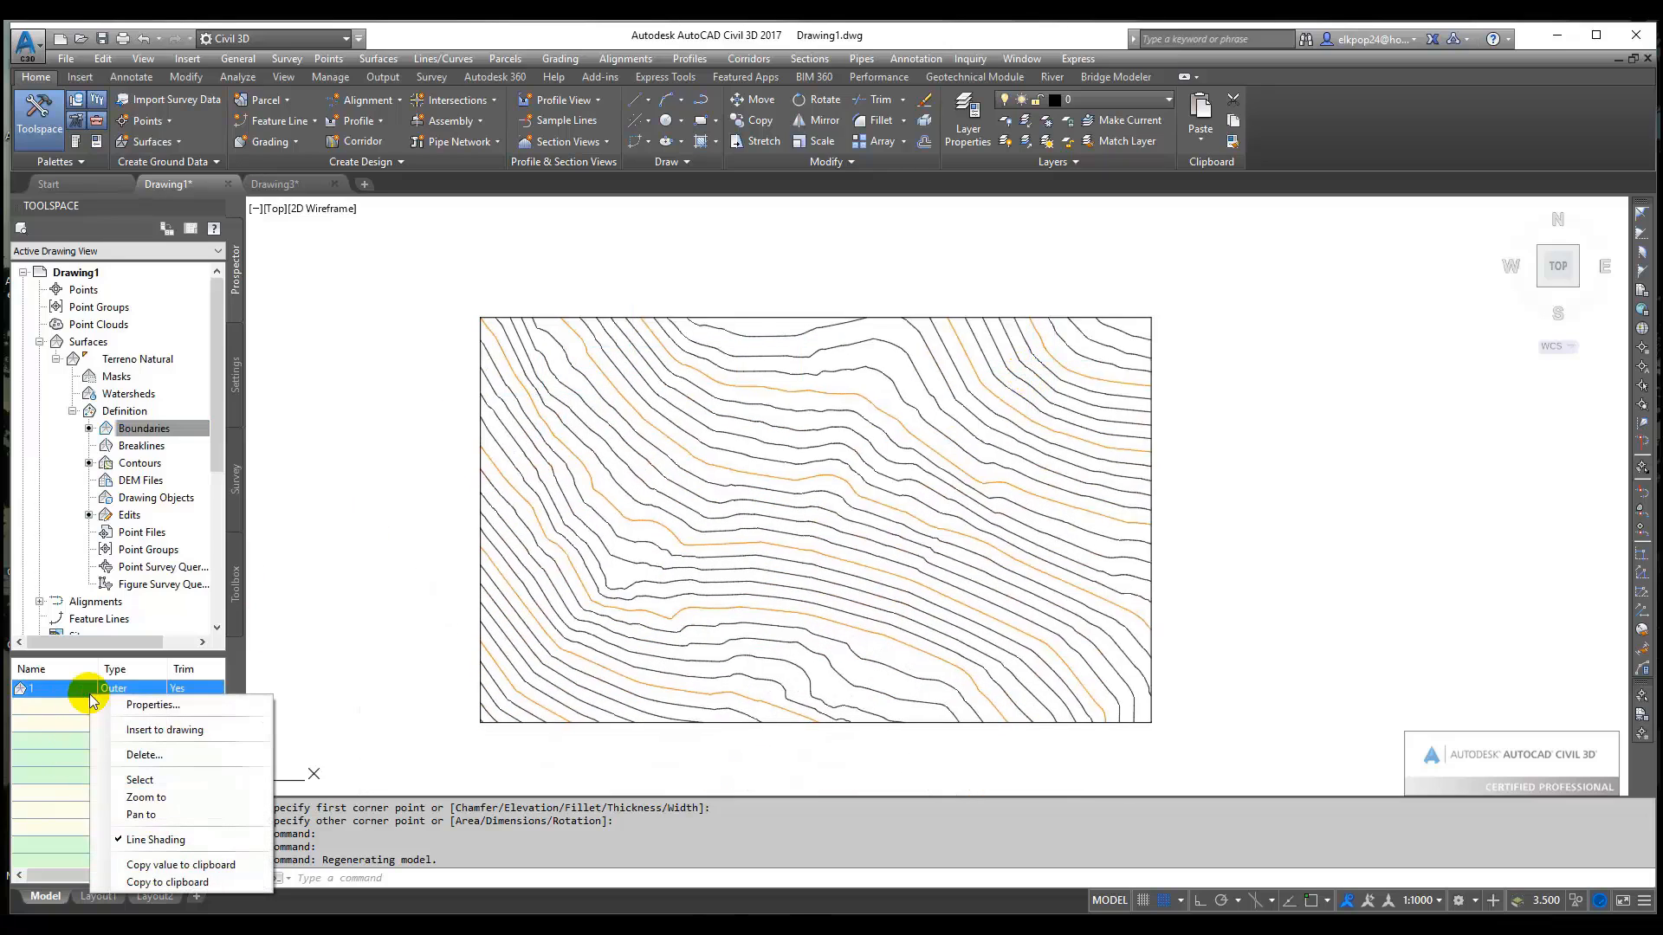
{"action": "left_click", "coordinate": [439, 260]}
{"action": "left_click", "coordinate": [506, 301]}
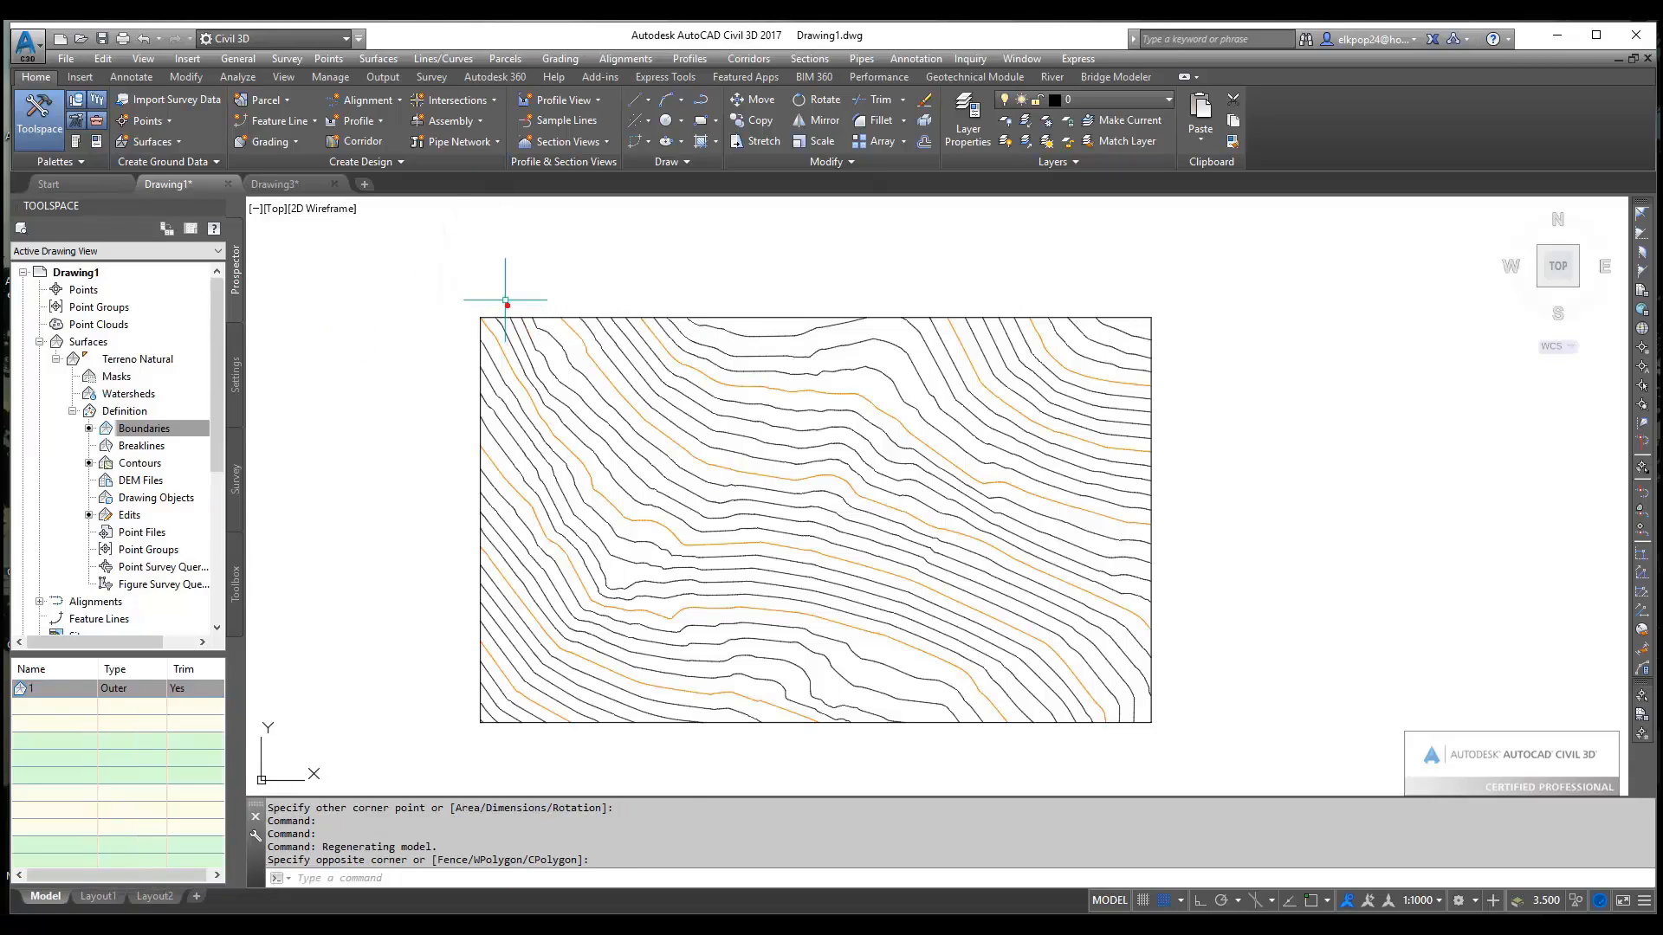
Stretch the northwest corner of the boundary rectangle inward to the southeast, over the contours
{"action": "left_click", "coordinate": [519, 318]}
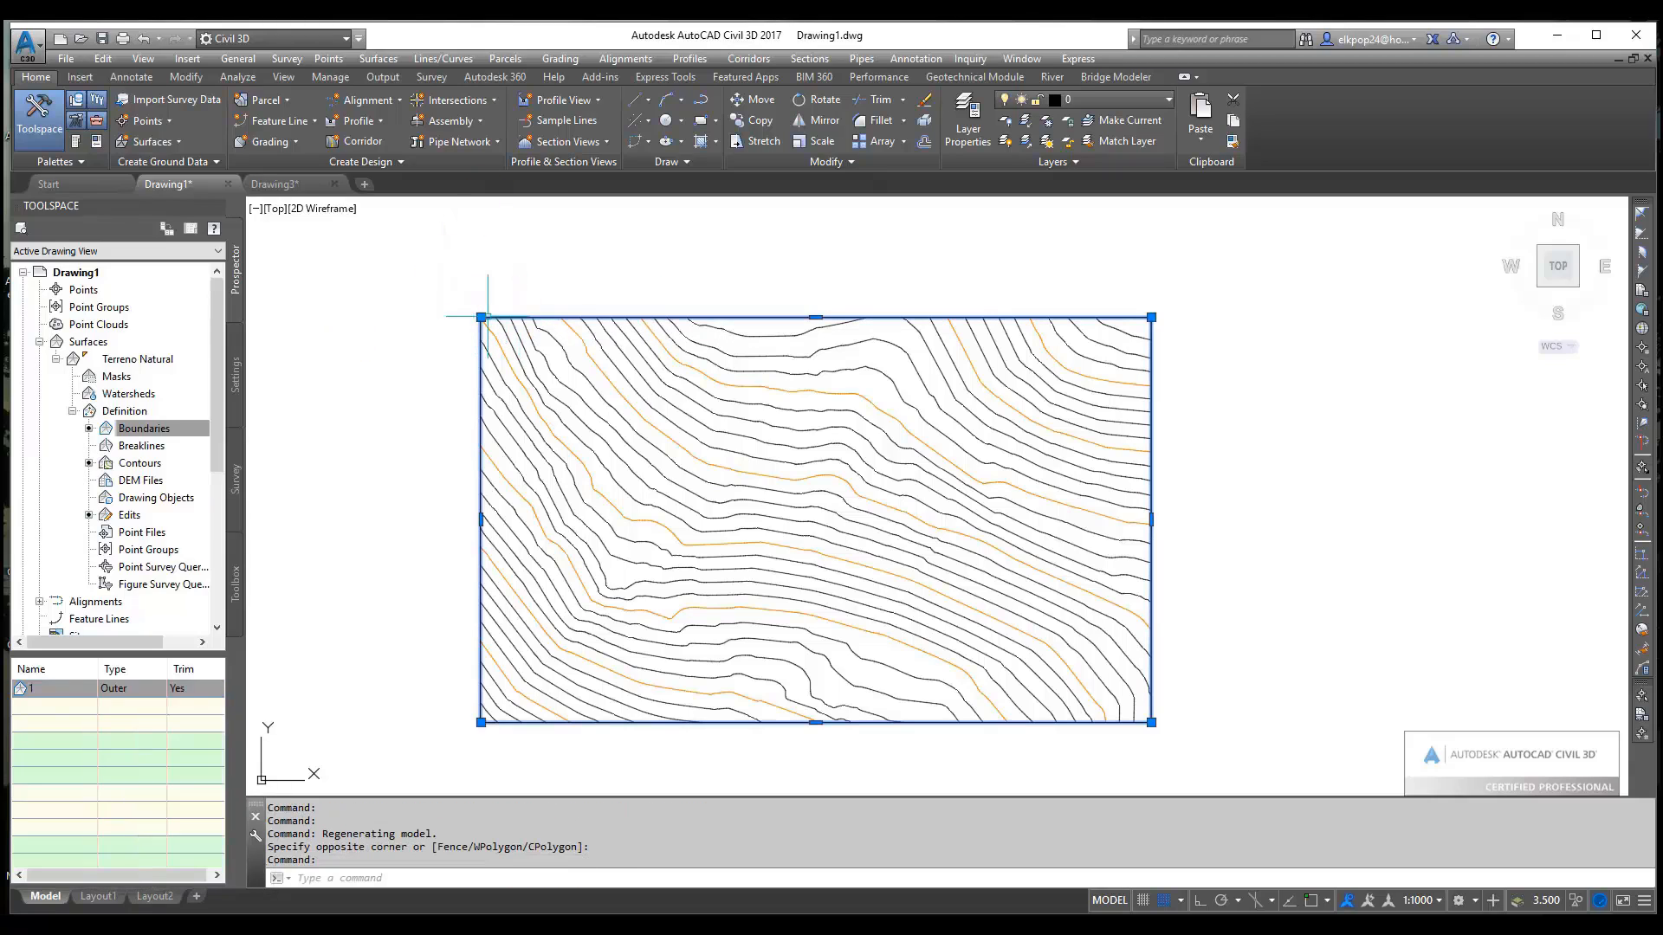
{"action": "left_click", "coordinate": [480, 317]}
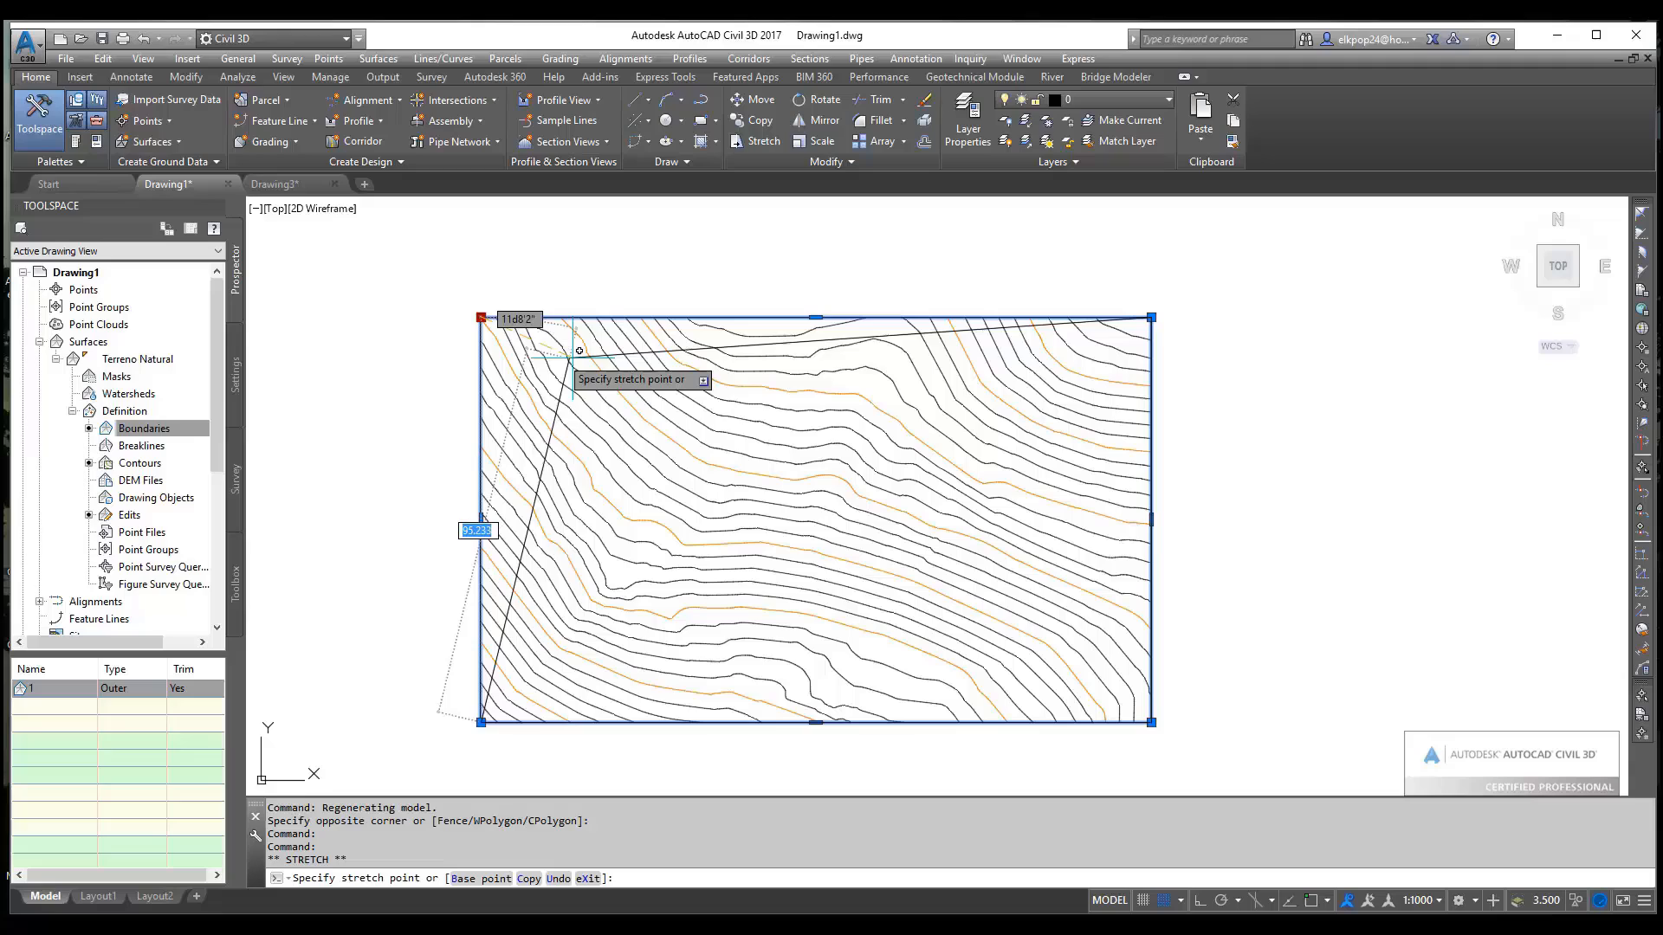
{"action": "left_click", "coordinate": [726, 426]}
Turn on automatic rebuild for the Terreno Natural surface and stretch the boundary's inner corner back out, slightly beyond the original northwest corner
{"action": "right_click", "coordinate": [154, 358]}
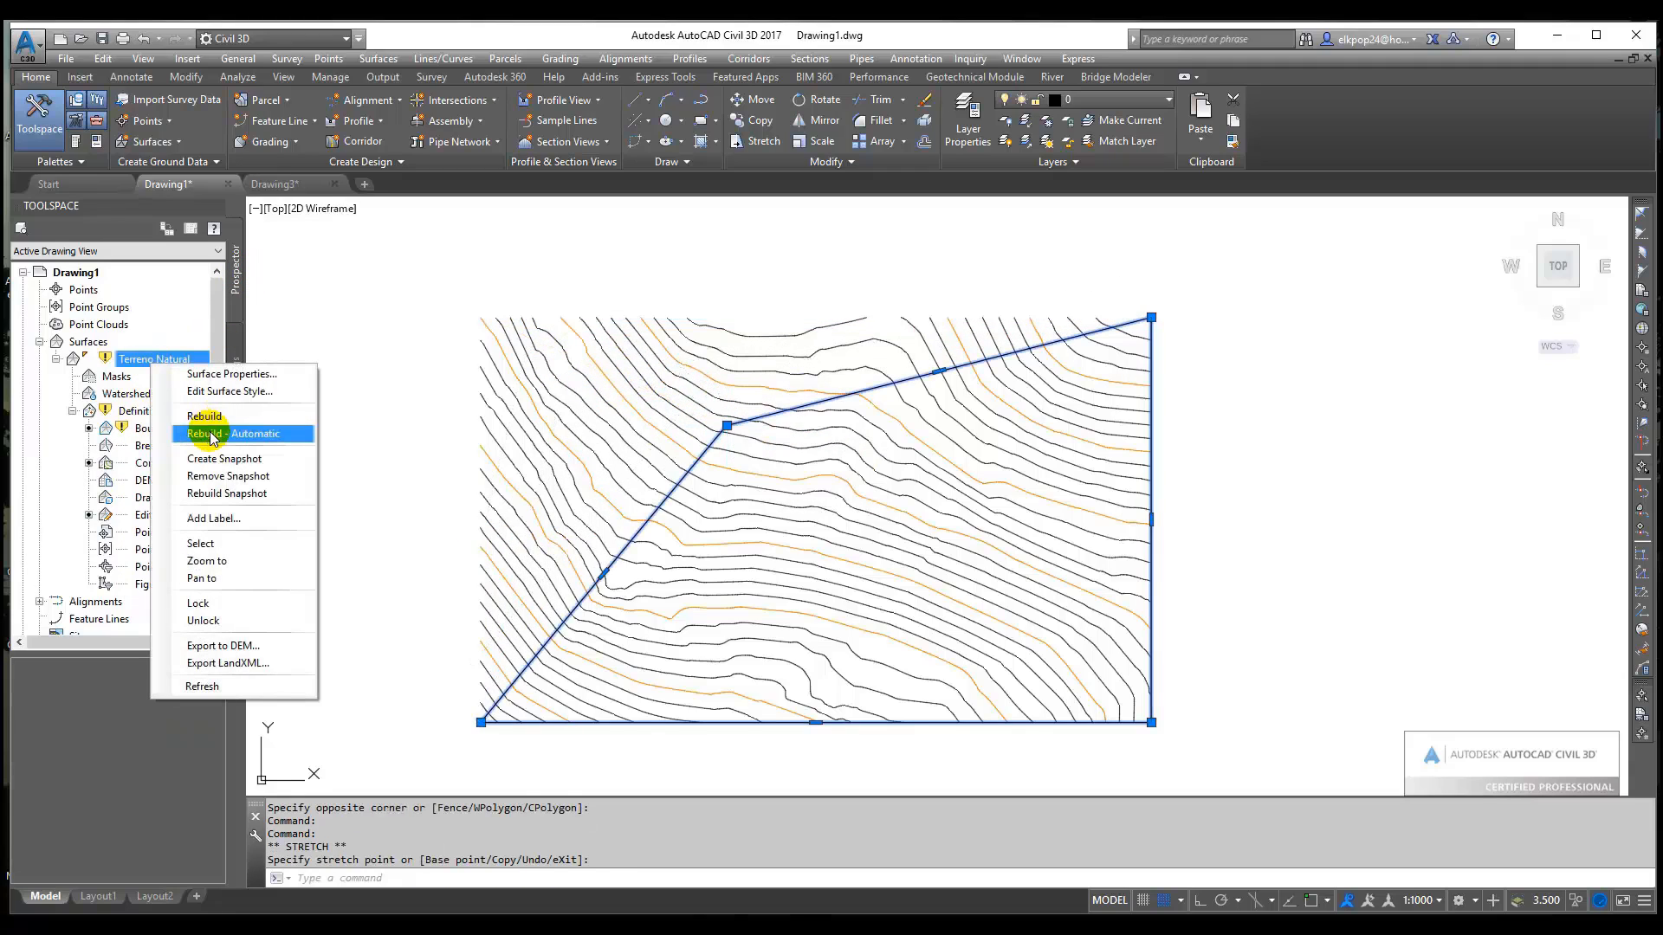
{"action": "left_click", "coordinate": [216, 434]}
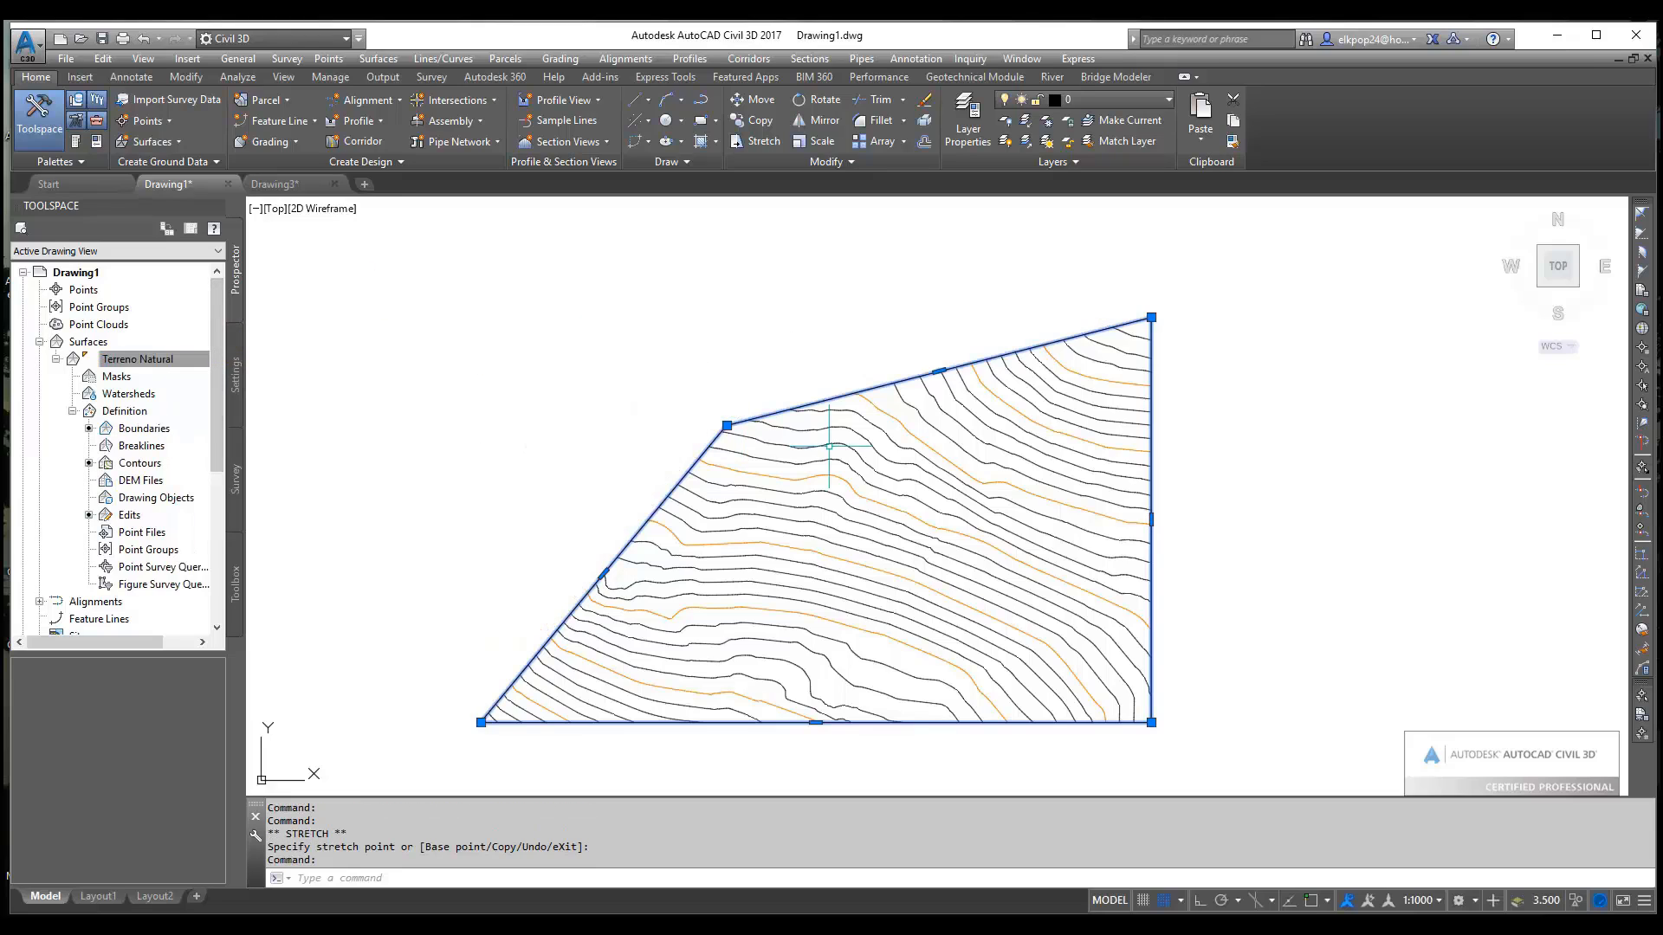
{"action": "left_click", "coordinate": [727, 425]}
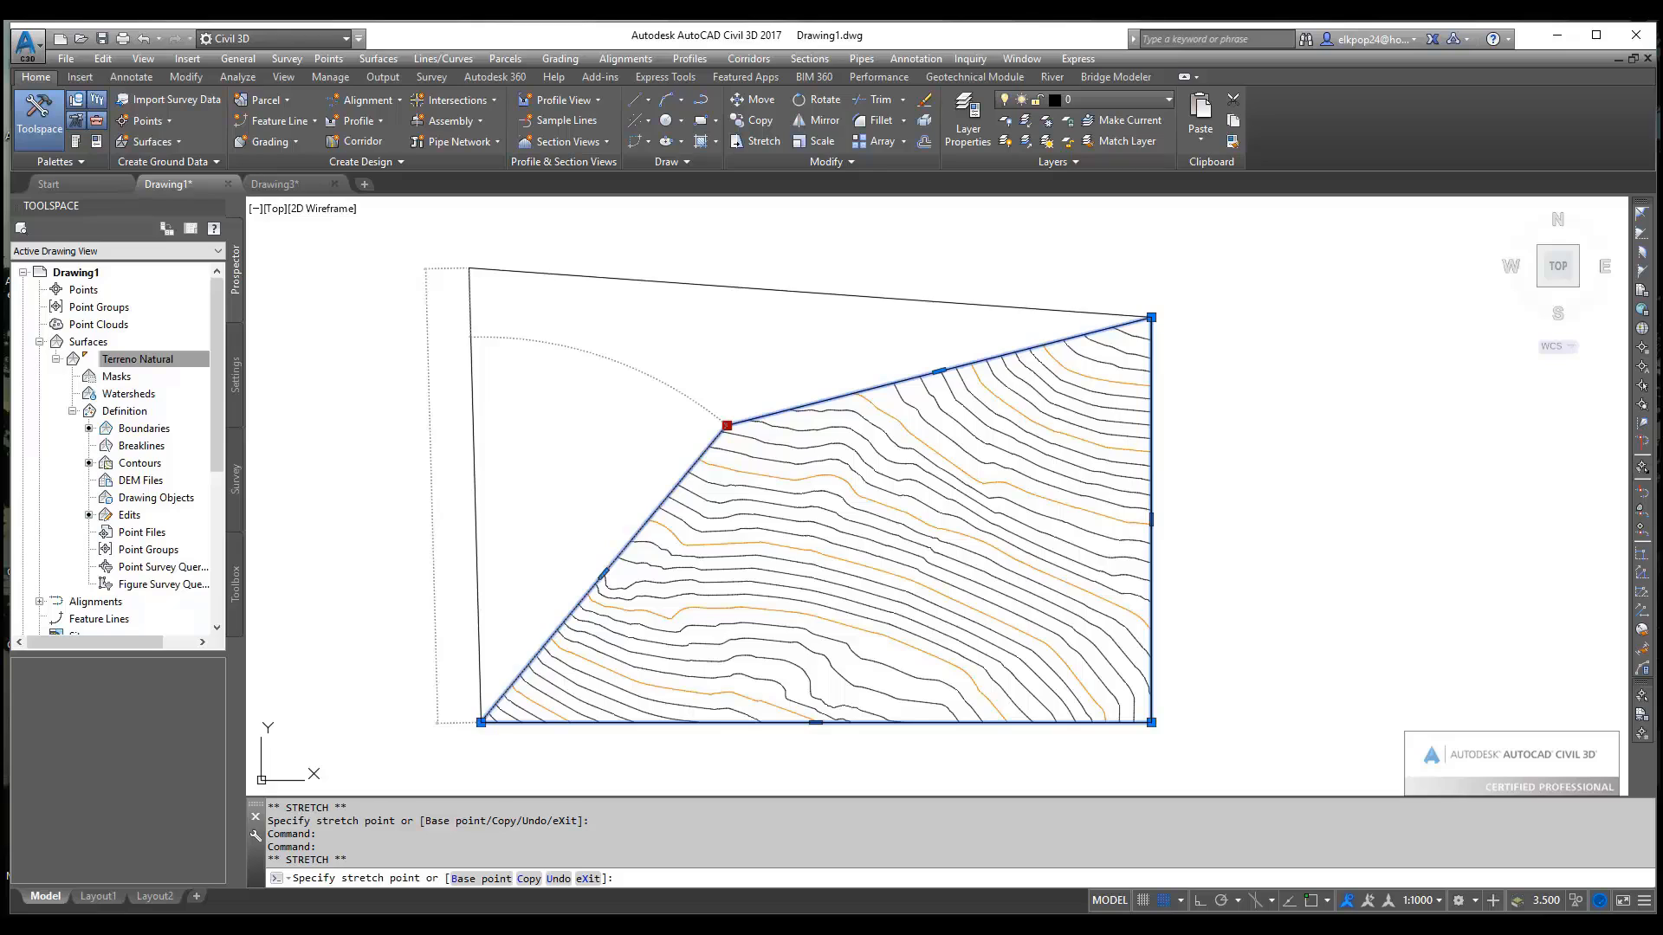
{"action": "left_click", "coordinate": [469, 268]}
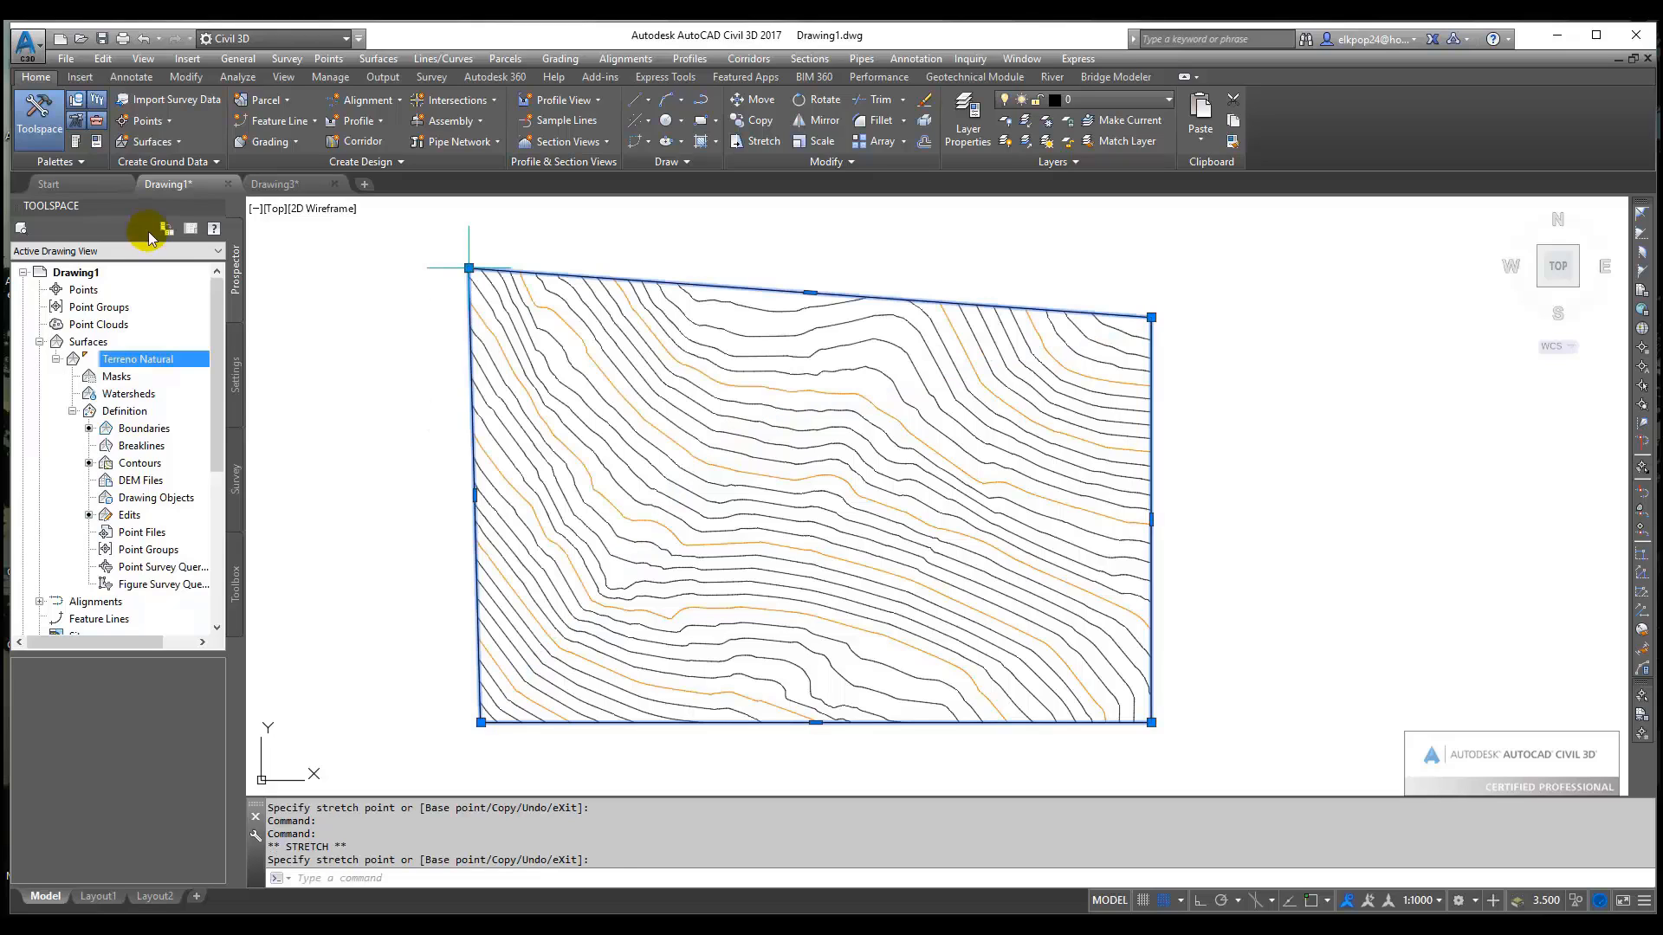
Delete outer boundary 1 from the Terreno Natural surface definition
{"action": "left_click", "coordinate": [140, 428]}
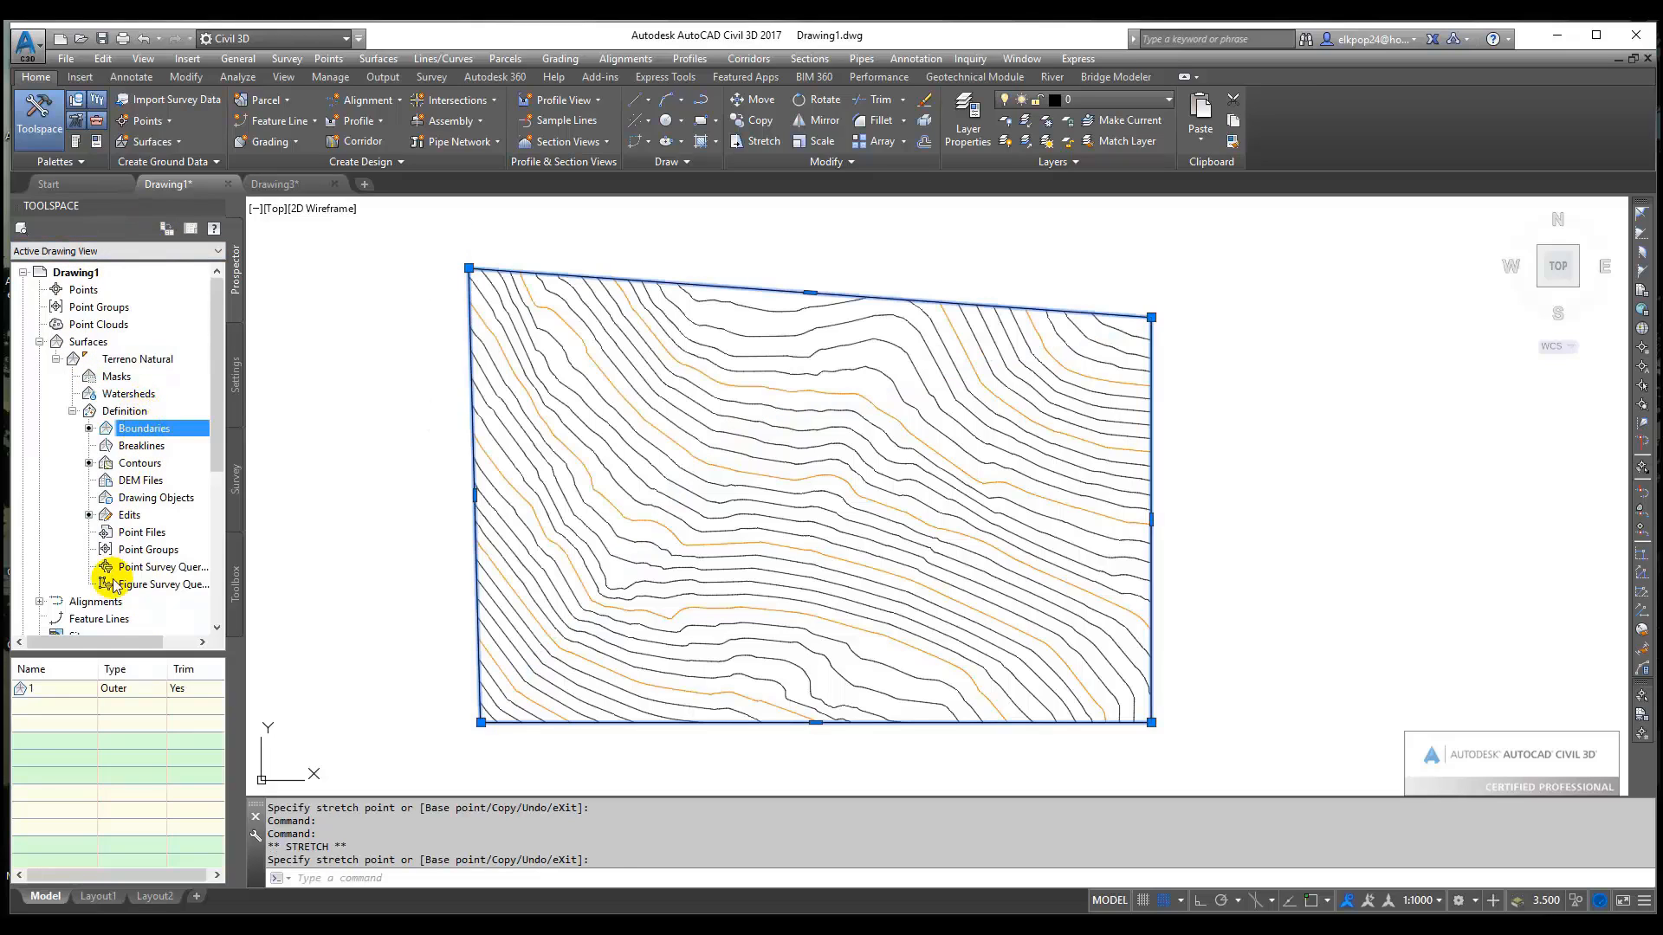
{"action": "left_click", "coordinate": [128, 691]}
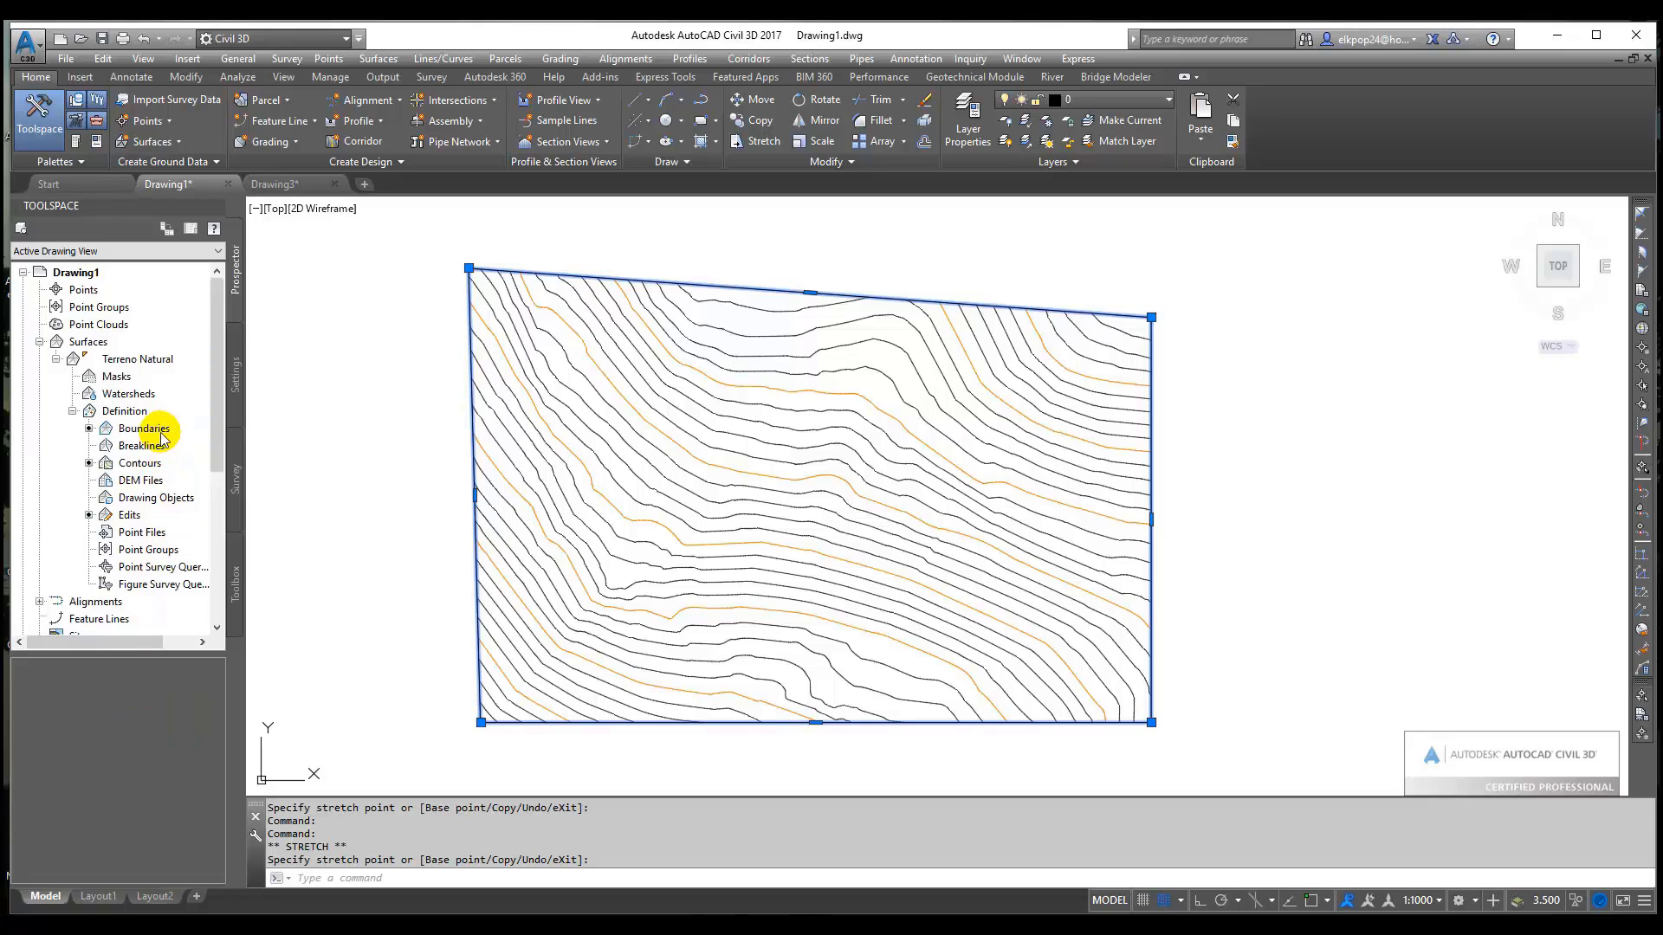
{"action": "left_click", "coordinate": [157, 433]}
{"action": "left_click", "coordinate": [130, 689]}
{"action": "right_click", "coordinate": [139, 688]}
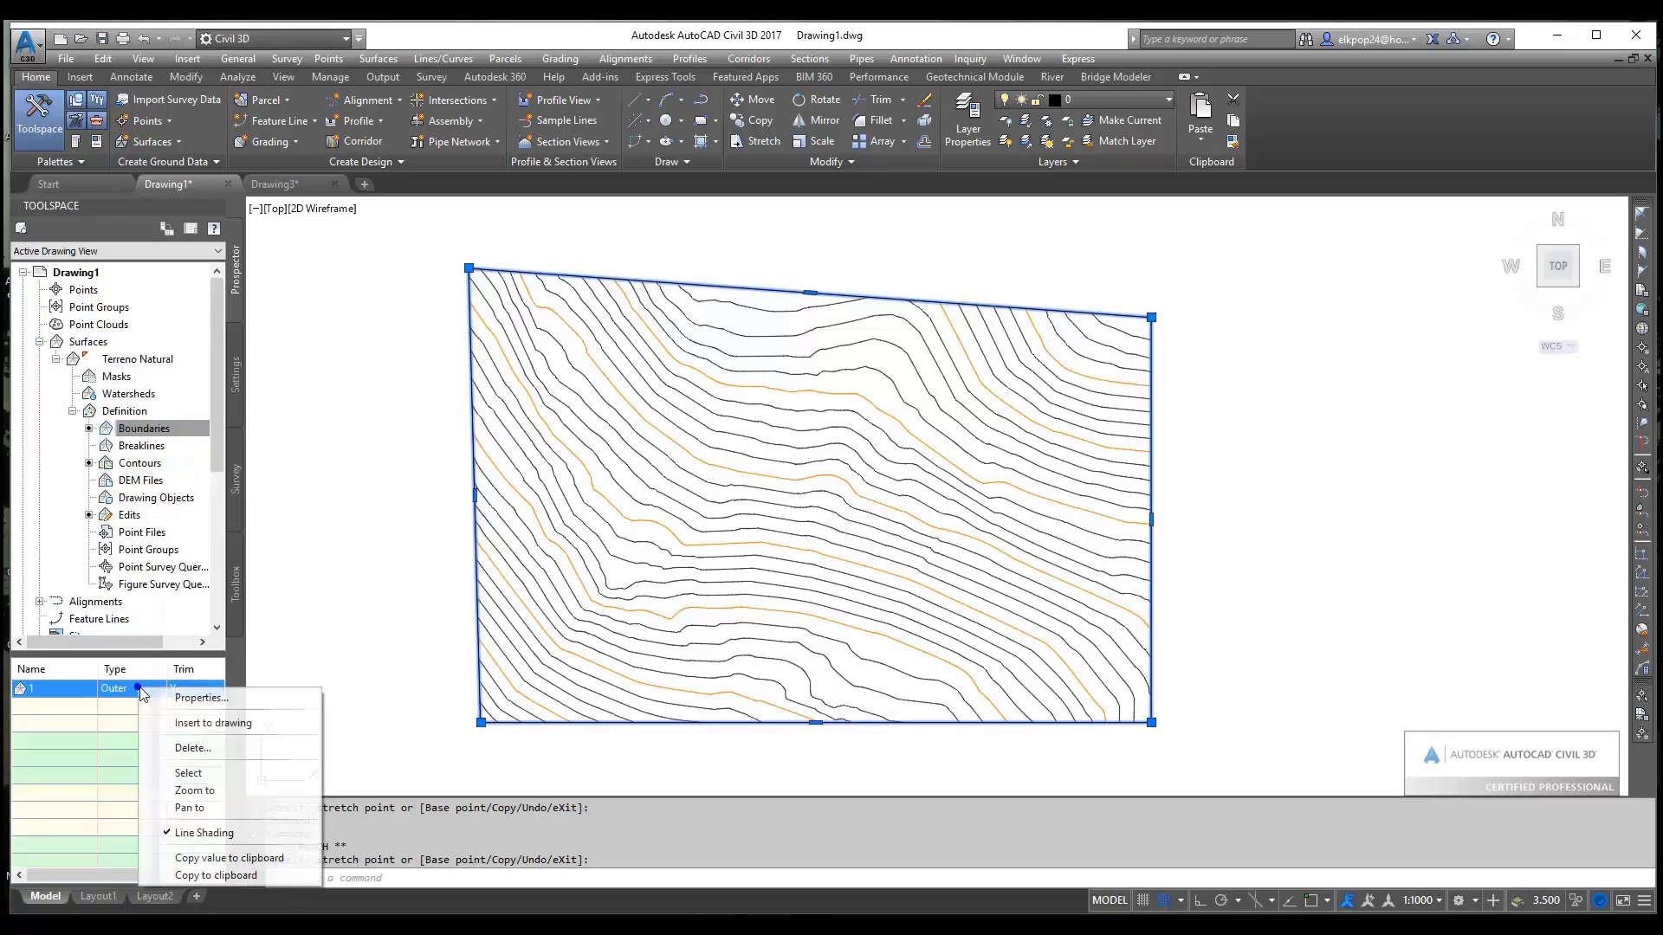
{"action": "left_click", "coordinate": [192, 747]}
{"action": "left_click", "coordinate": [896, 517]}
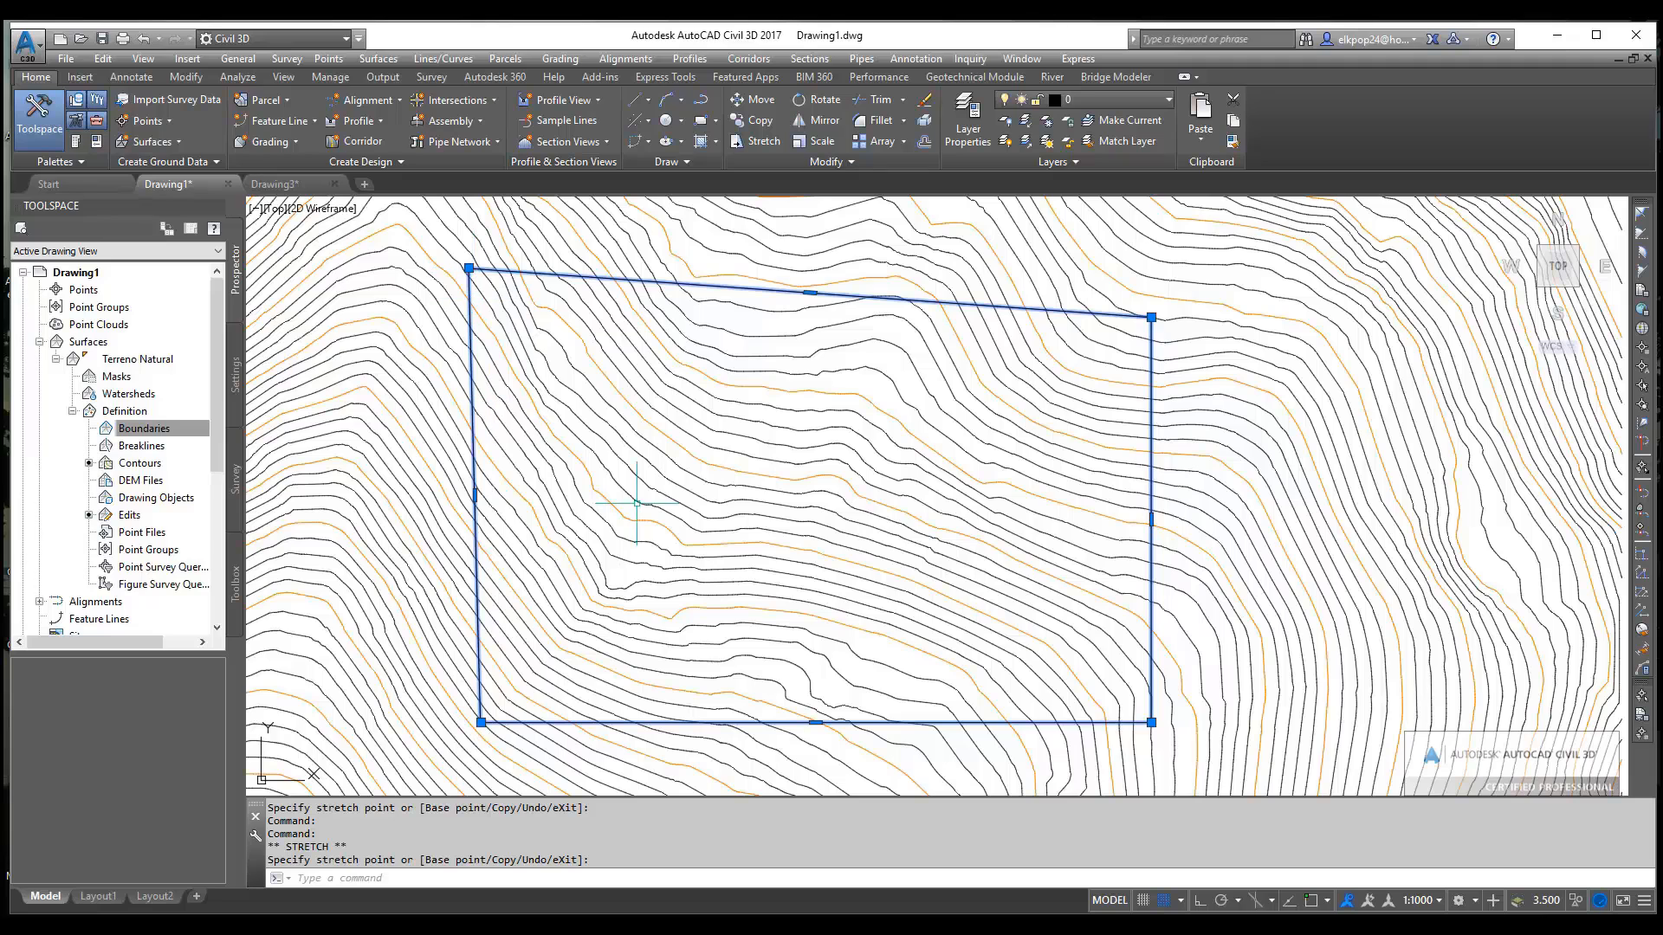
Add the selected four-sided outline to the Terreno Natural surface as a Hide boundary with the name left blank
{"action": "scroll", "coordinate": [609, 511], "scroll_direction": "down", "scroll_amount": 2}
{"action": "mouse_move", "coordinate": [620, 531]}
{"action": "middle_mouse_down"}
{"action": "mouse_move", "coordinate": [635, 546]}
{"action": "mouse_move", "coordinate": [763, 507]}
{"action": "middle_mouse_up"}
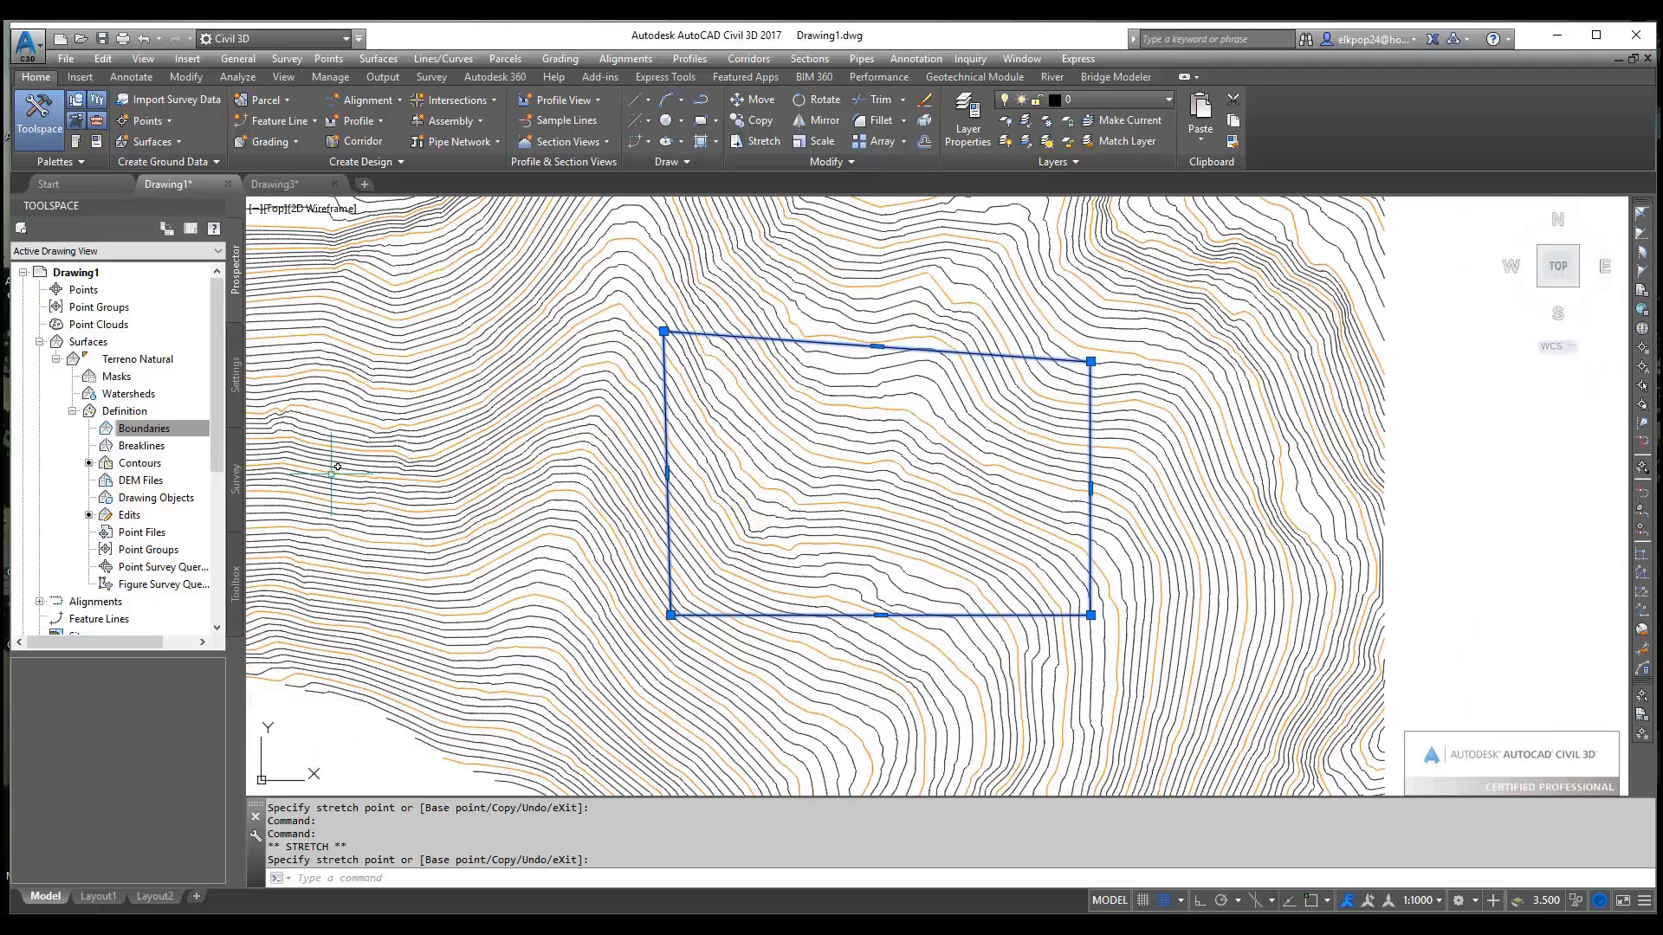
{"action": "right_click", "coordinate": [165, 429]}
{"action": "left_click", "coordinate": [214, 438]}
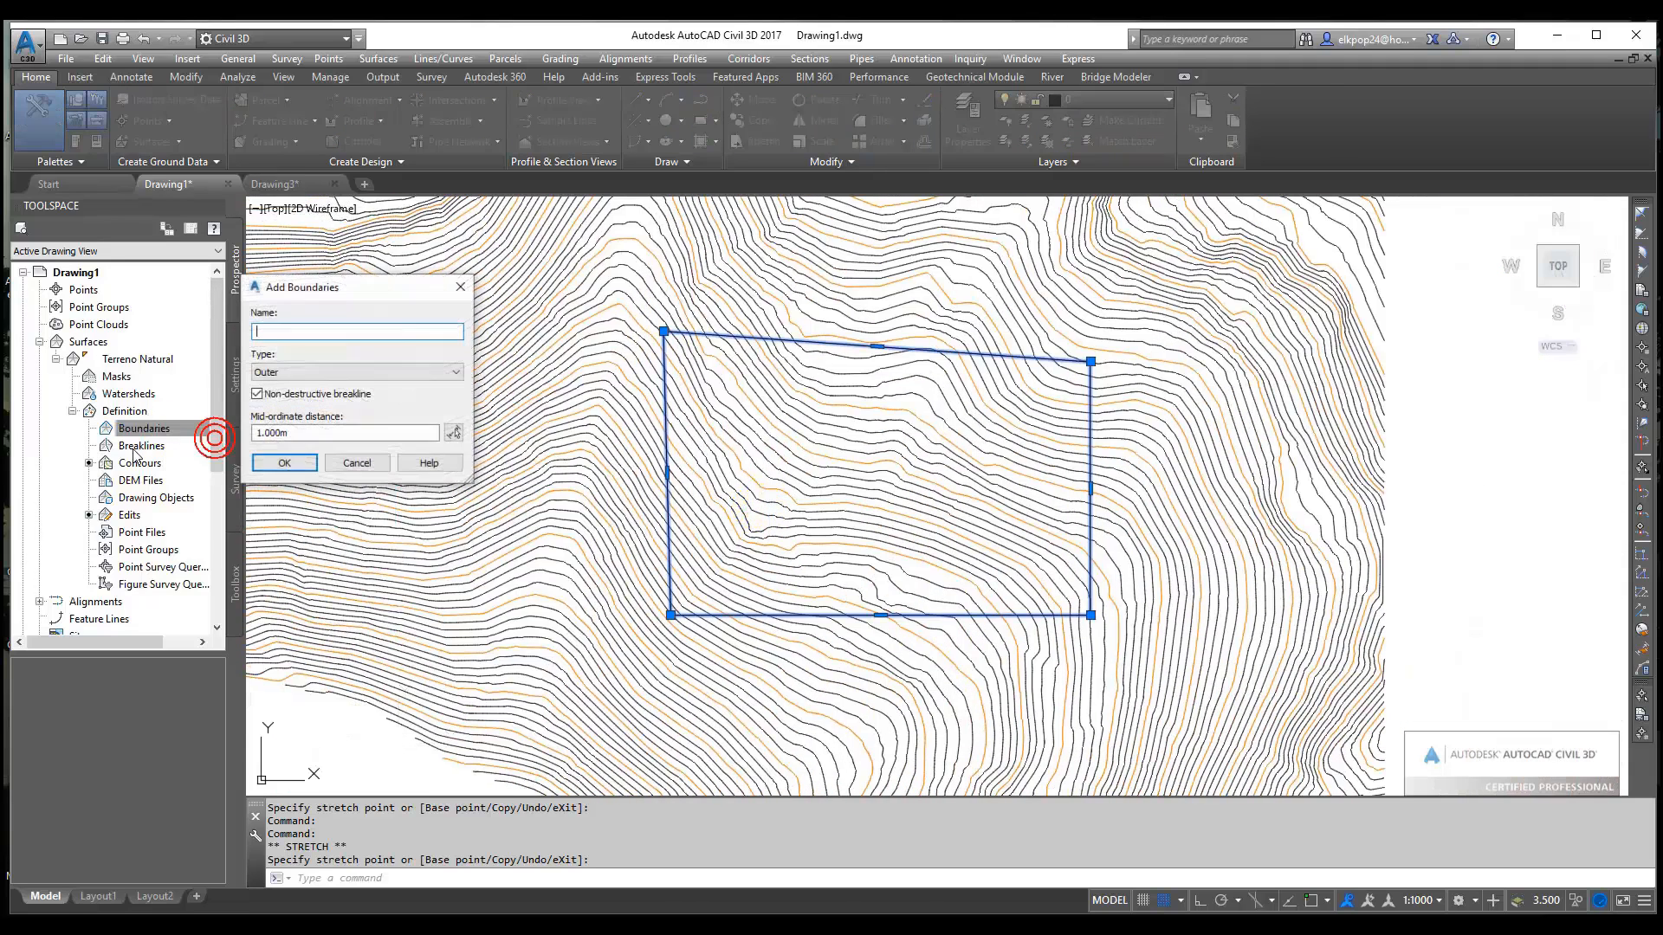
{"action": "left_click", "coordinate": [430, 373]}
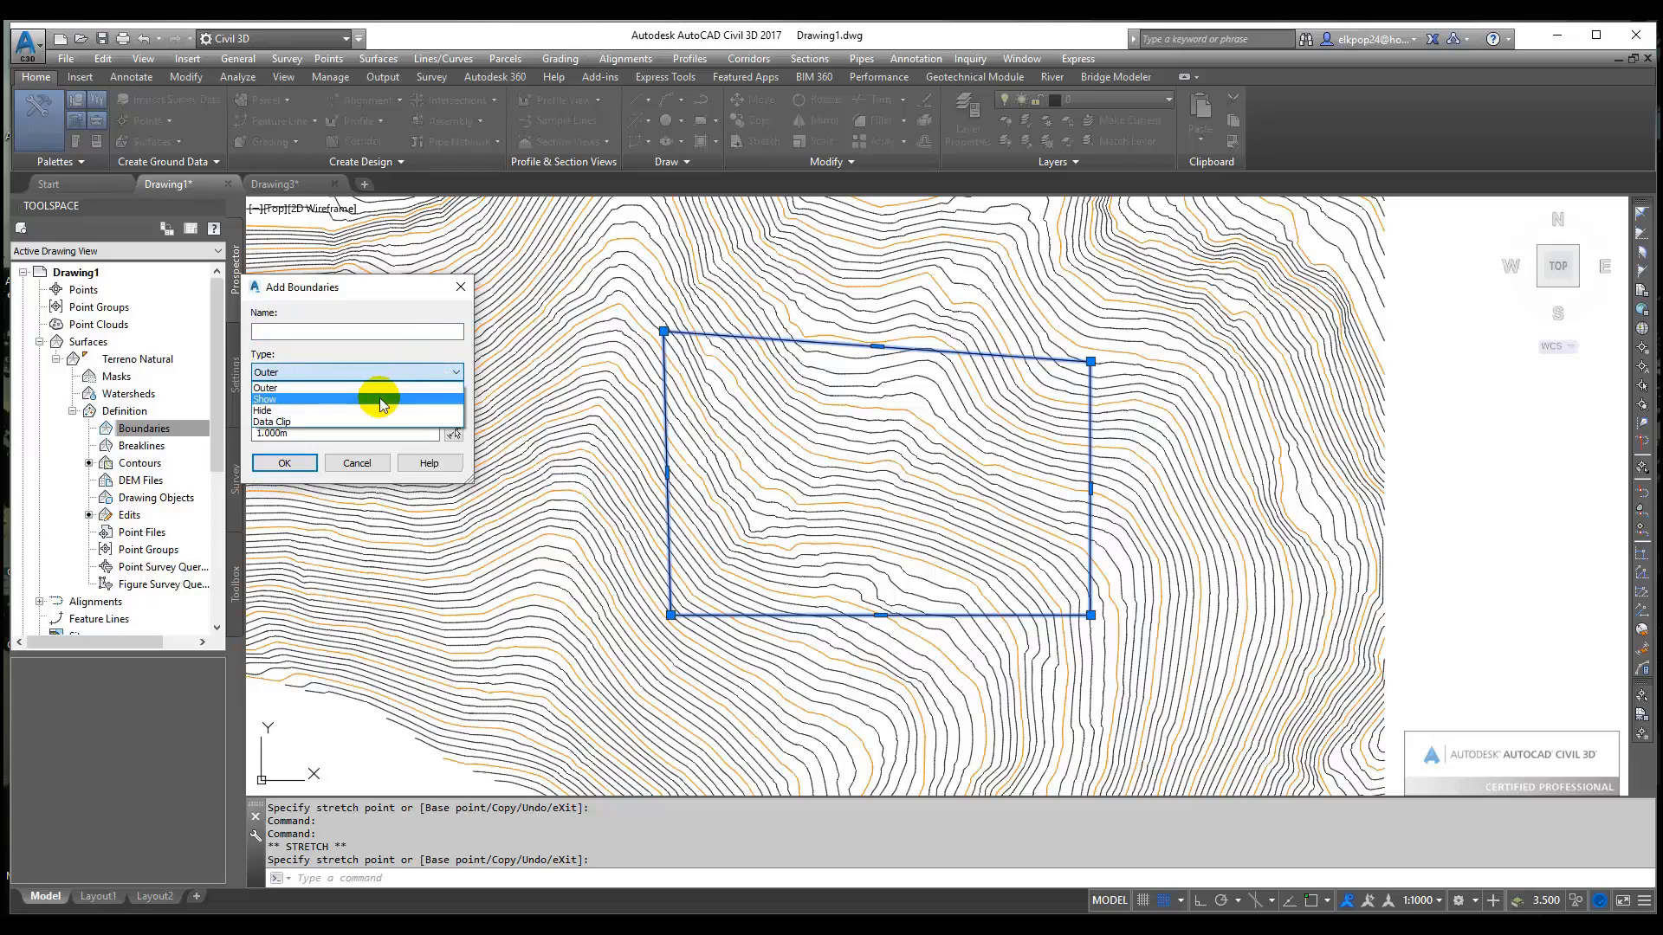
{"action": "left_click", "coordinate": [382, 400]}
{"action": "left_click", "coordinate": [354, 374]}
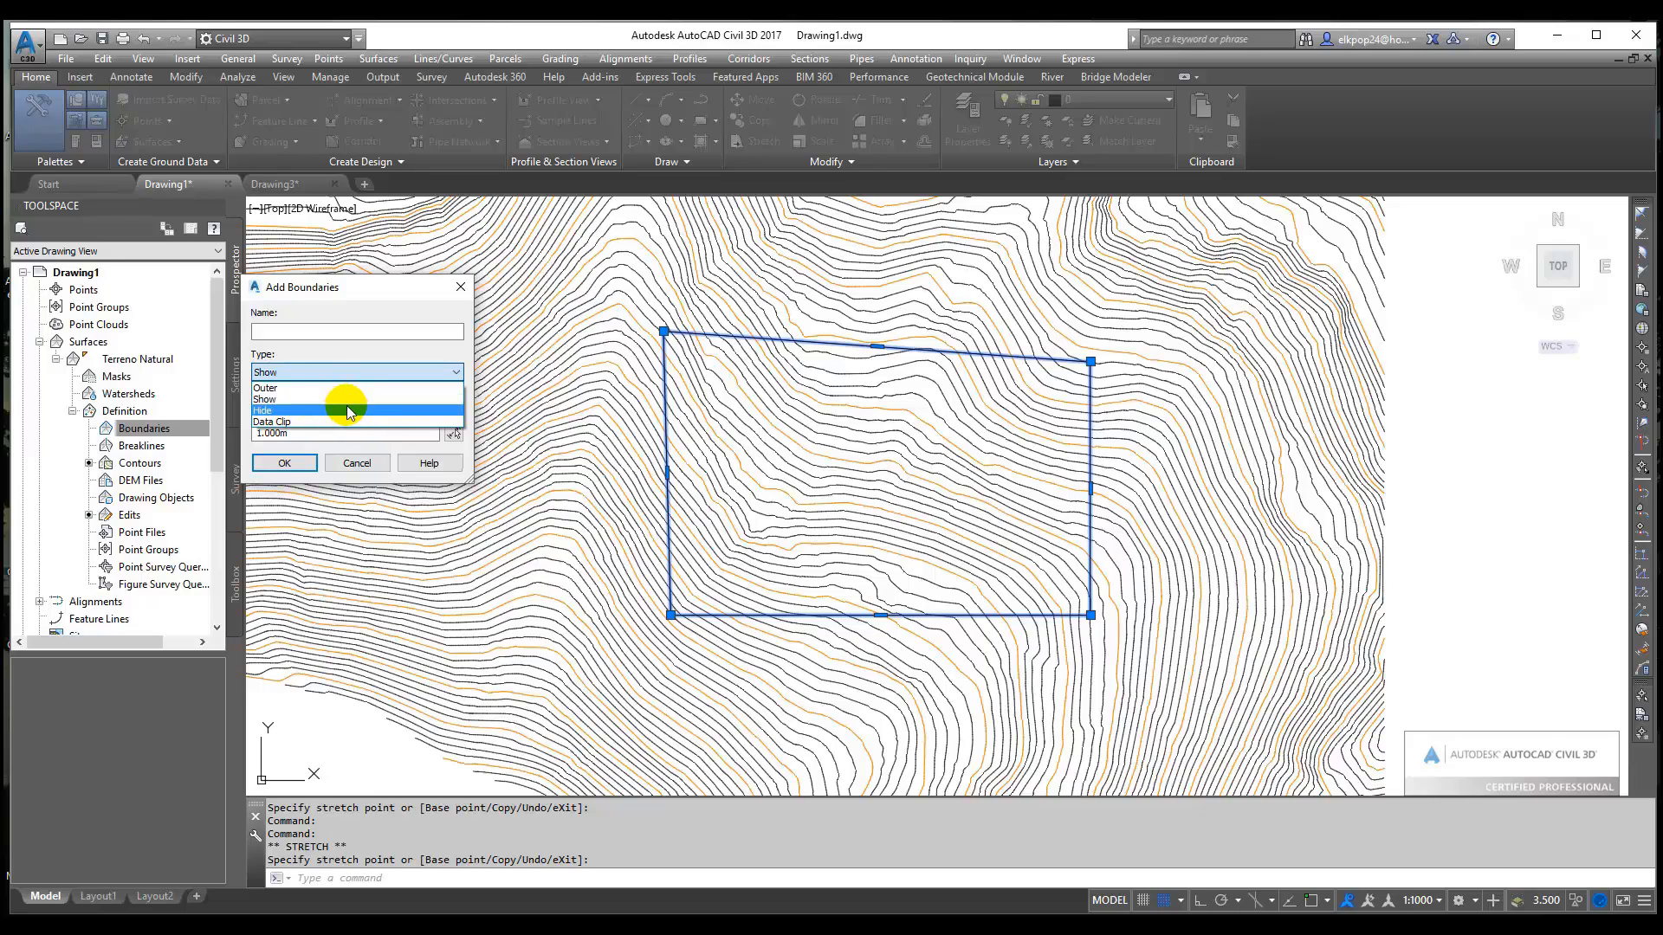
{"action": "left_click", "coordinate": [345, 408]}
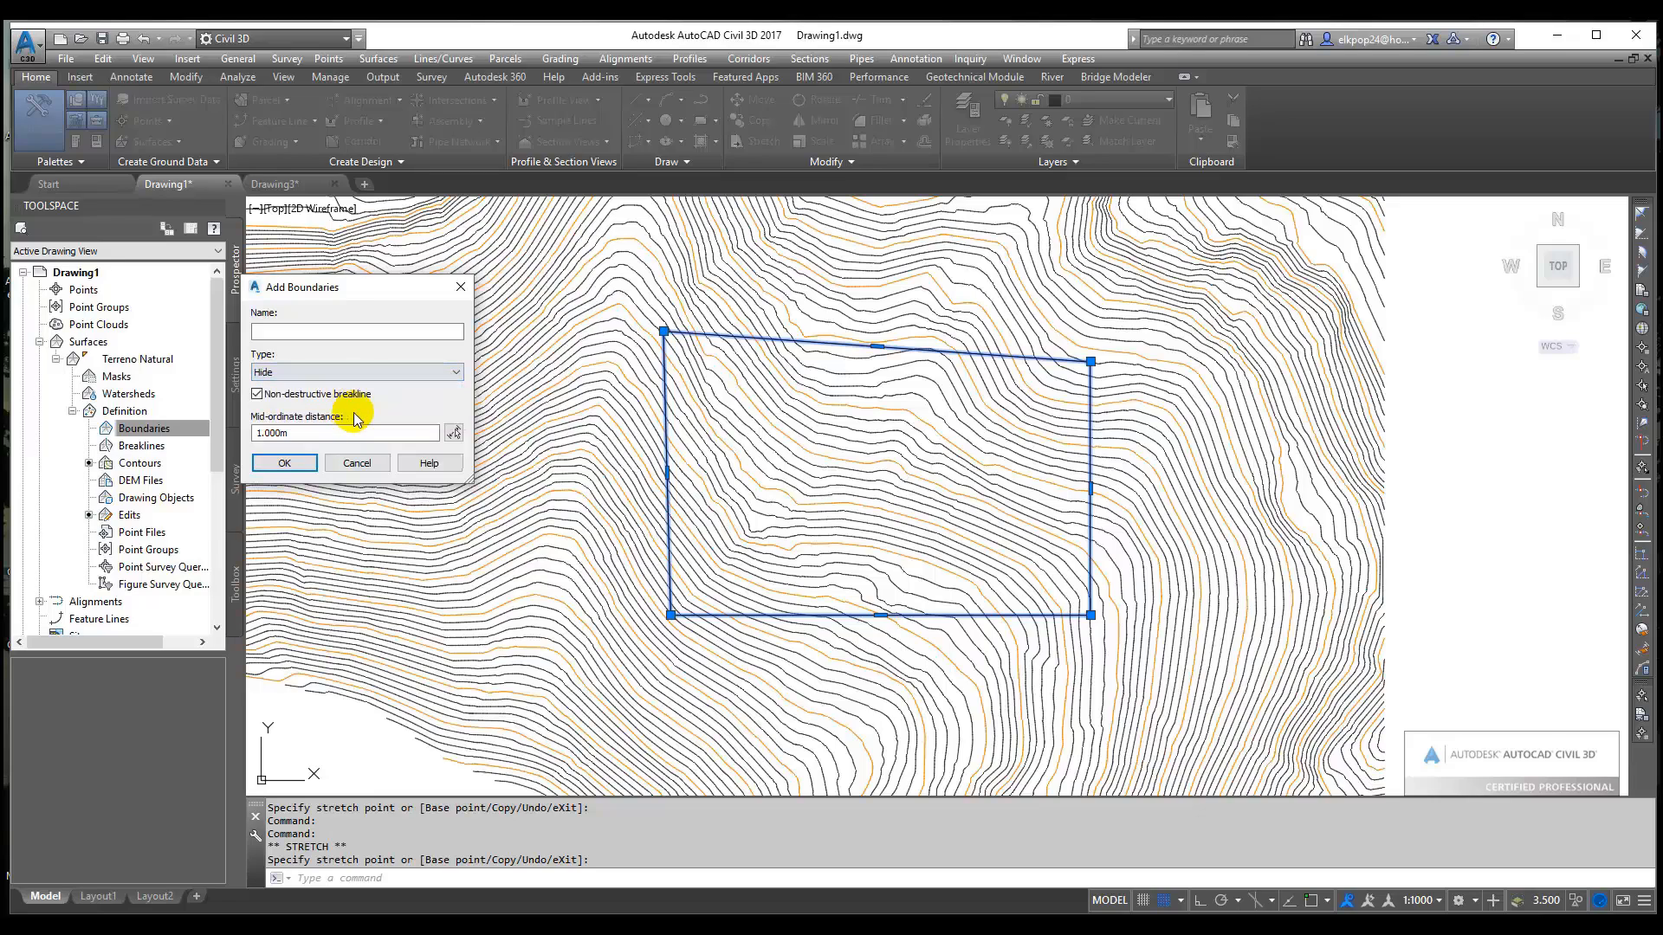
{"action": "left_click", "coordinate": [282, 465]}
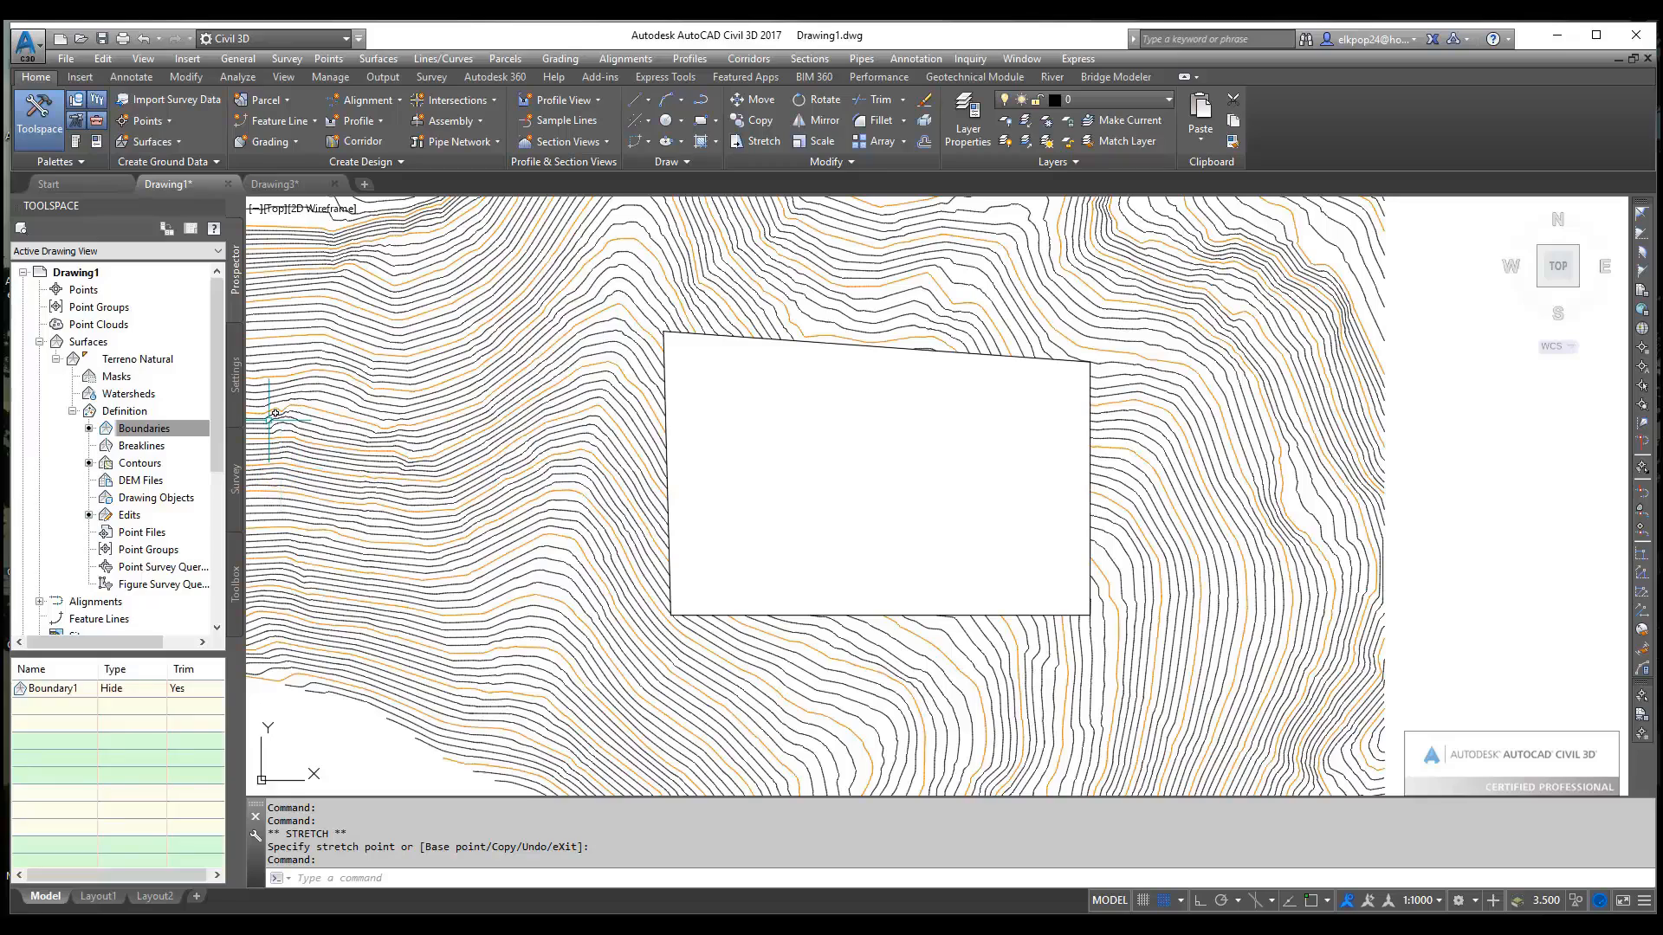
Stretch the hide boundary's northwest corner inward to the southeast and toggle the automatic rebuild option of the Terreno Natural surface
{"action": "mouse_move", "coordinate": [657, 518]}
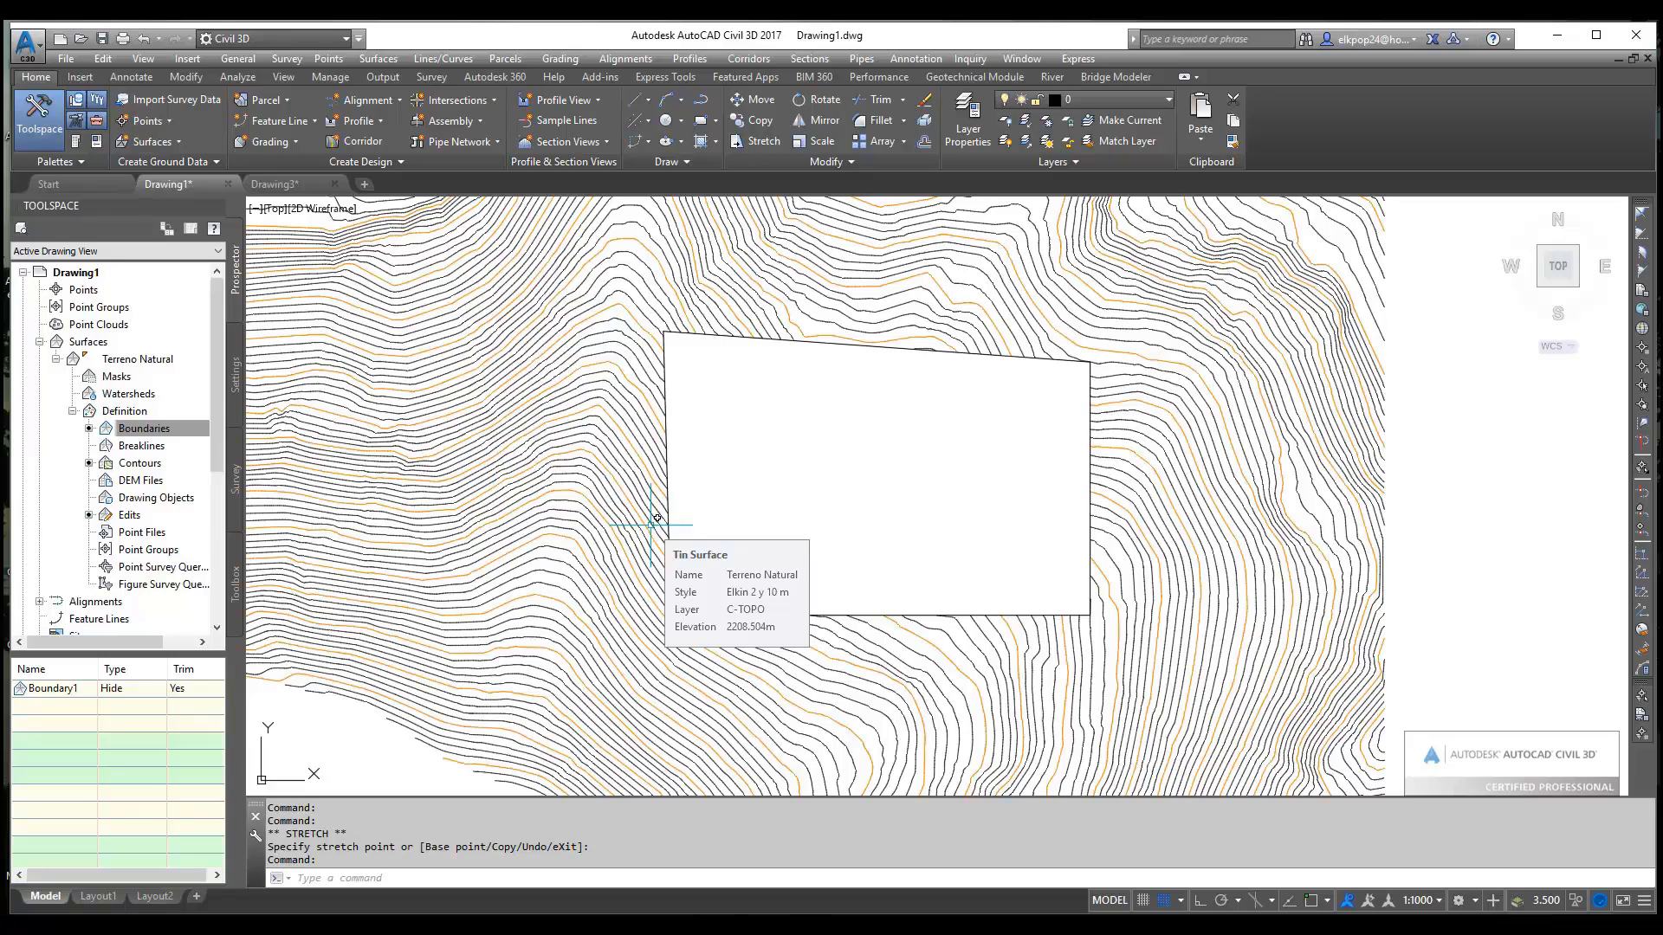
{"action": "left_click", "coordinate": [698, 337]}
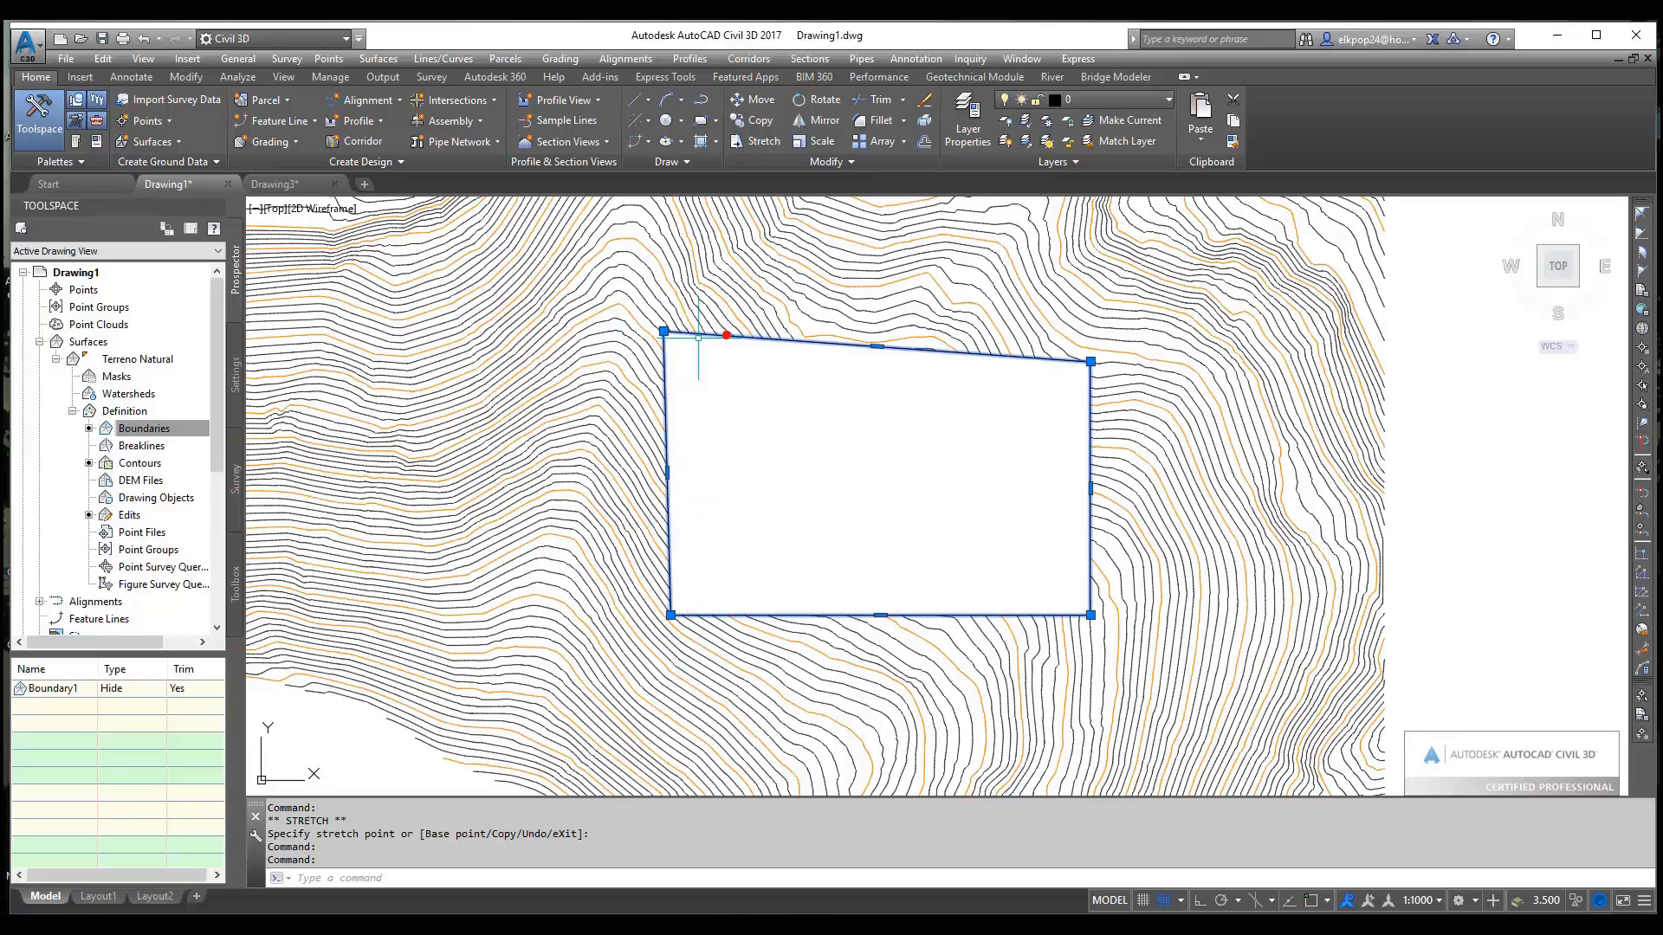
{"action": "left_click", "coordinate": [663, 331]}
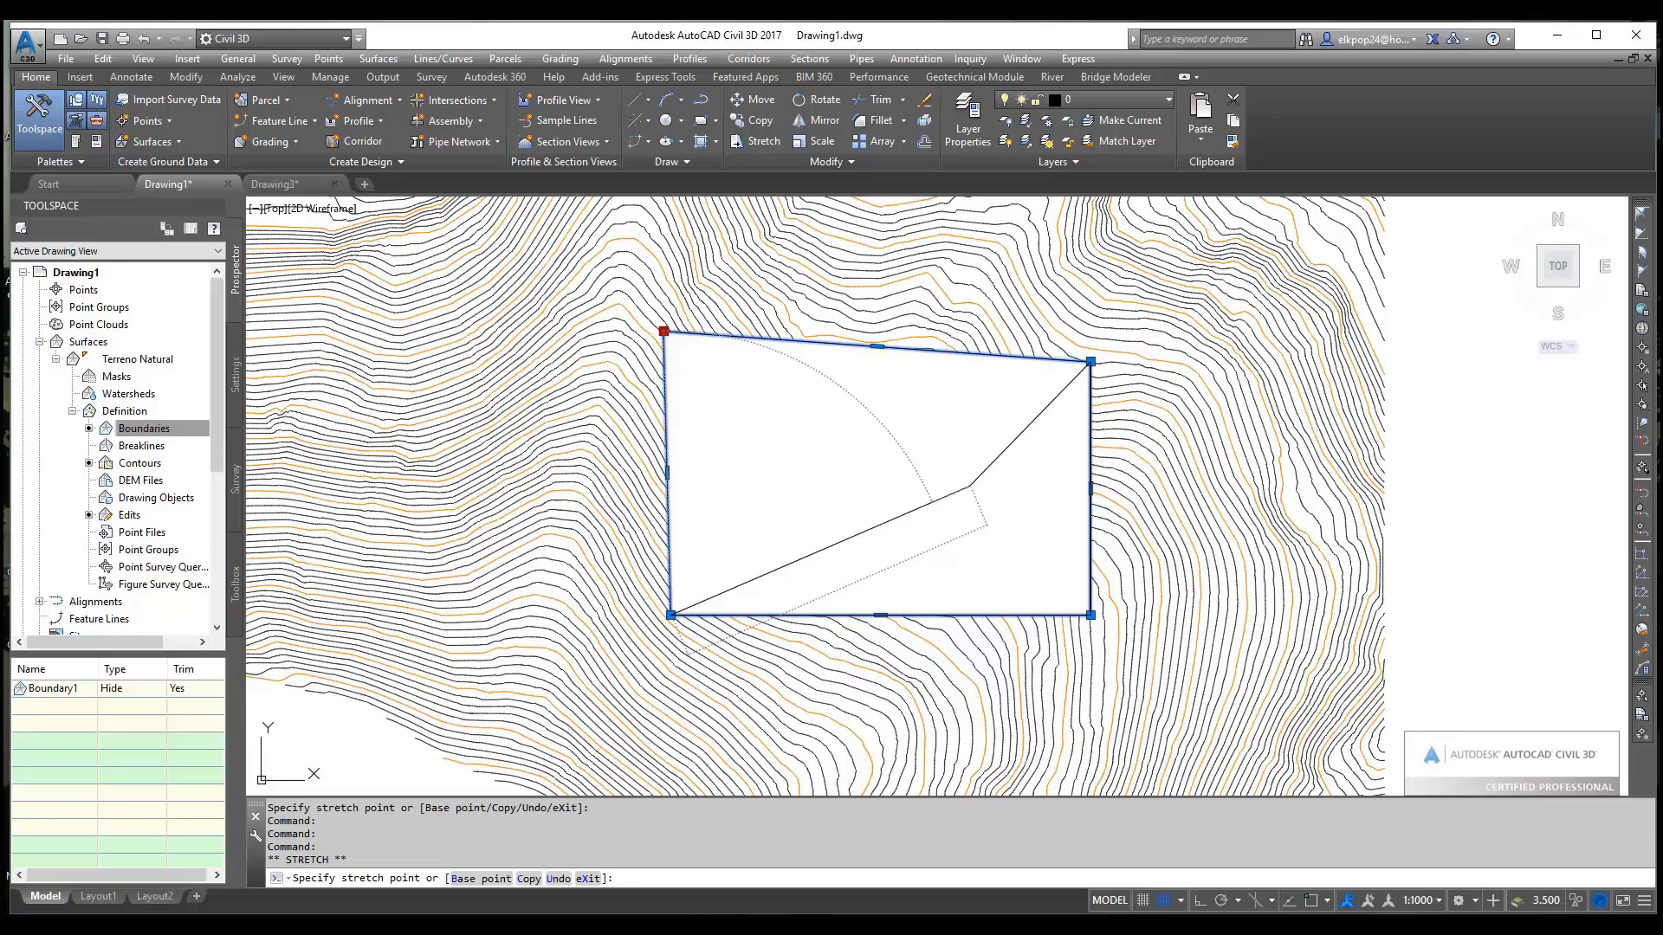
{"action": "left_click", "coordinate": [969, 486]}
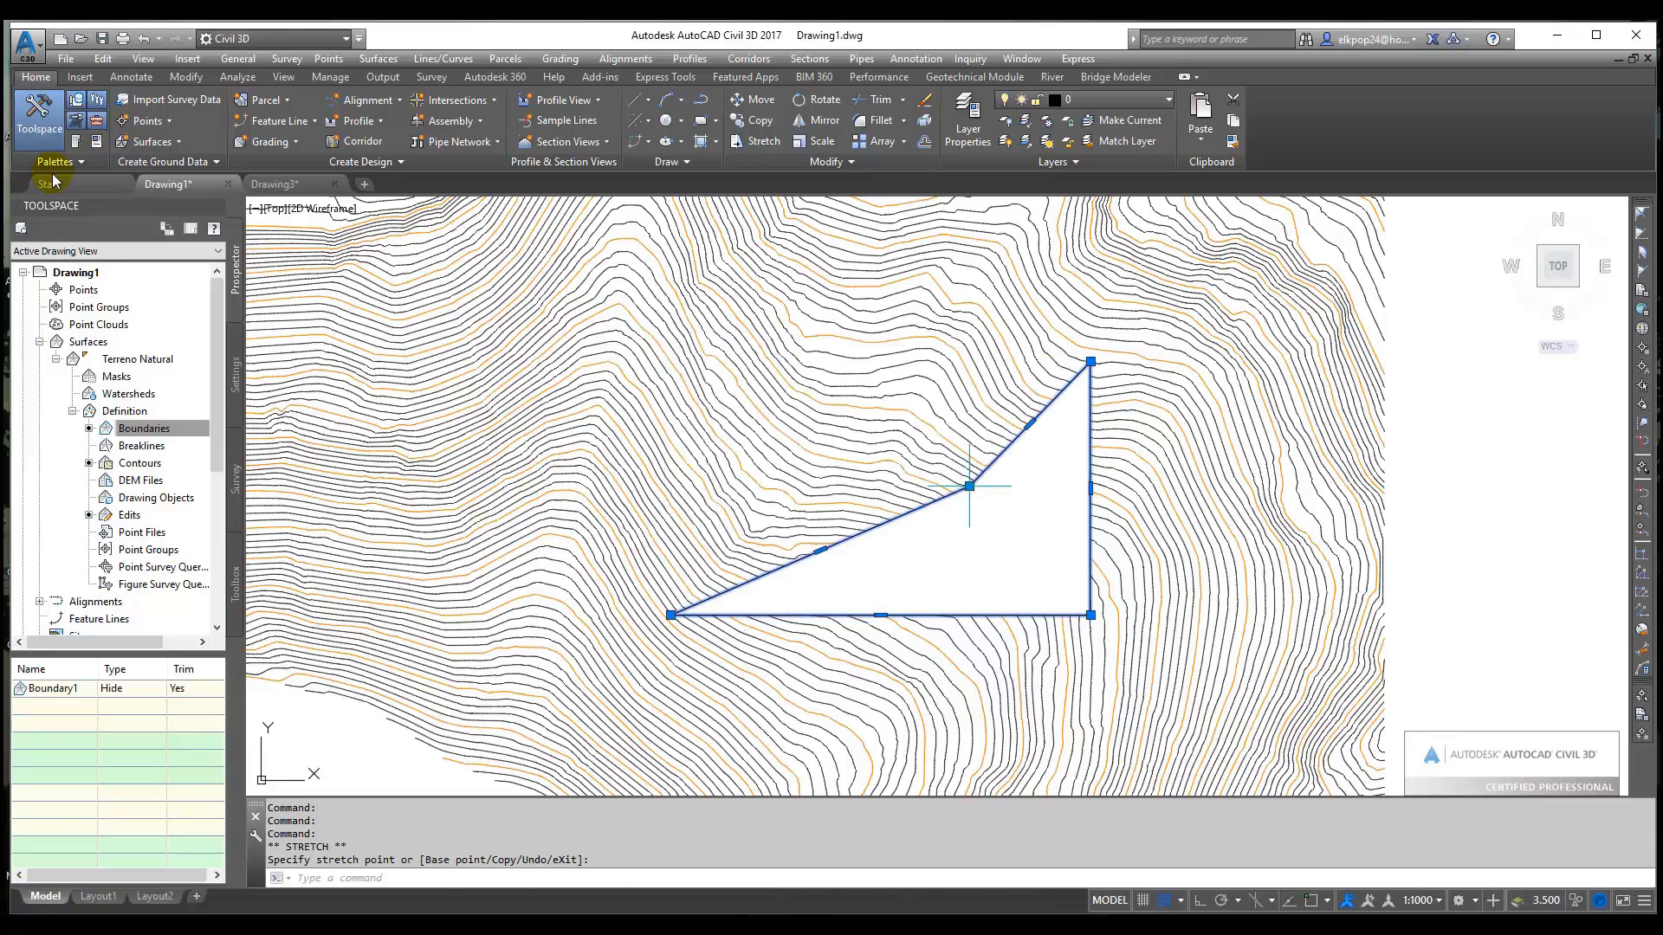
{"action": "right_click", "coordinate": [121, 359]}
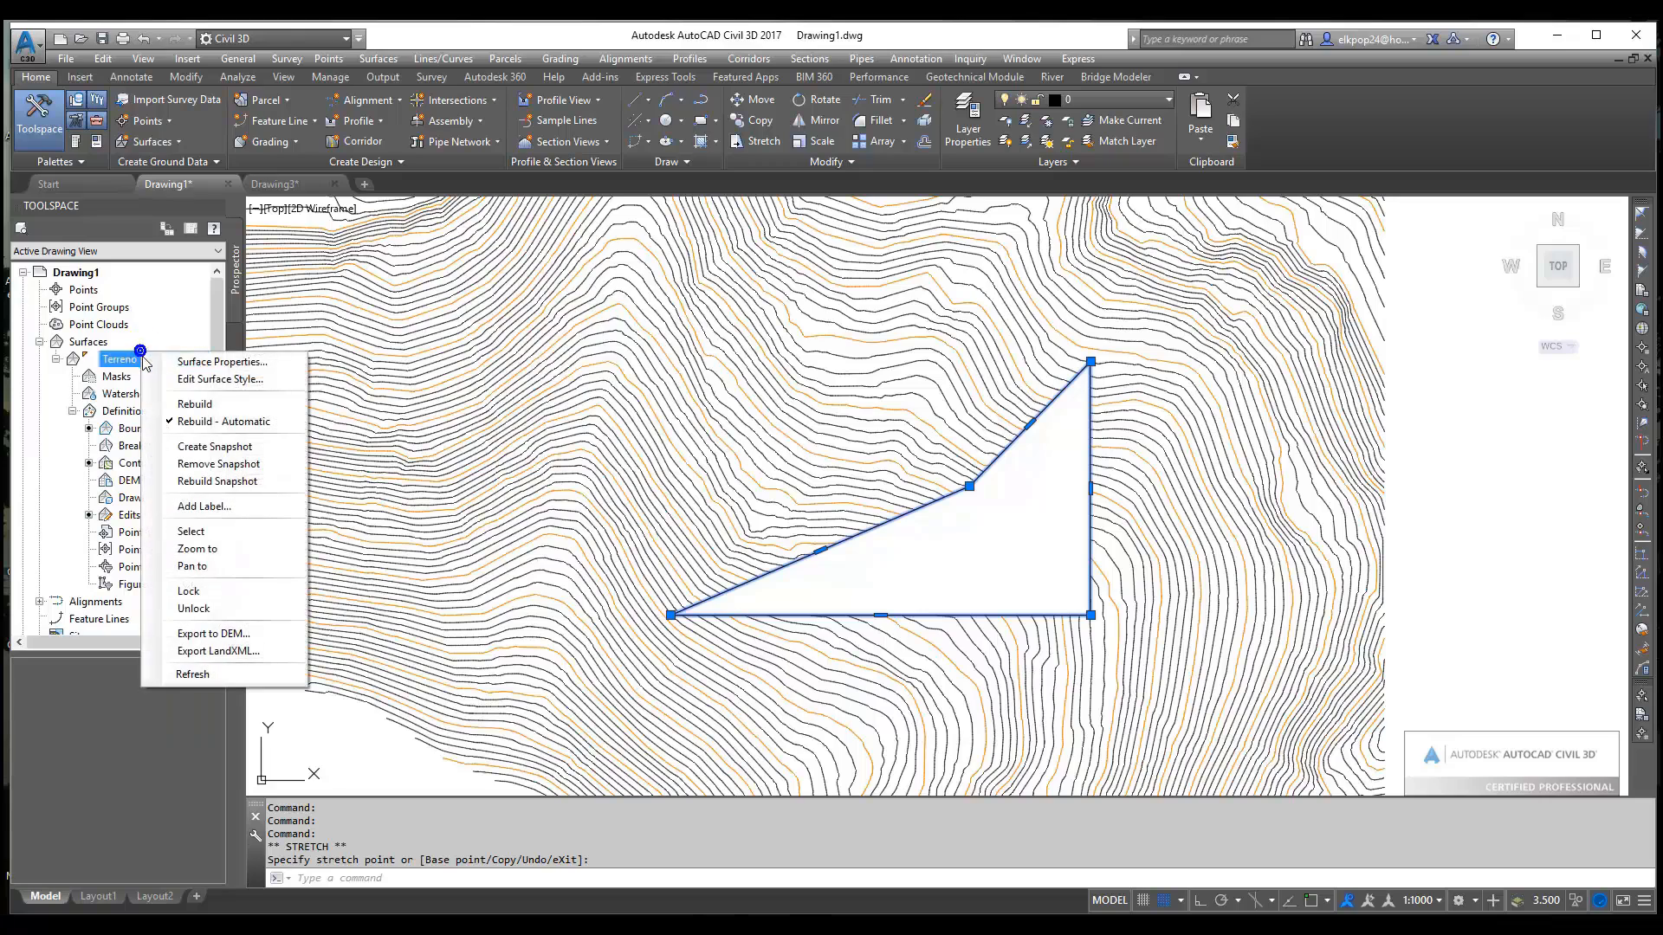
{"action": "left_click", "coordinate": [185, 422]}
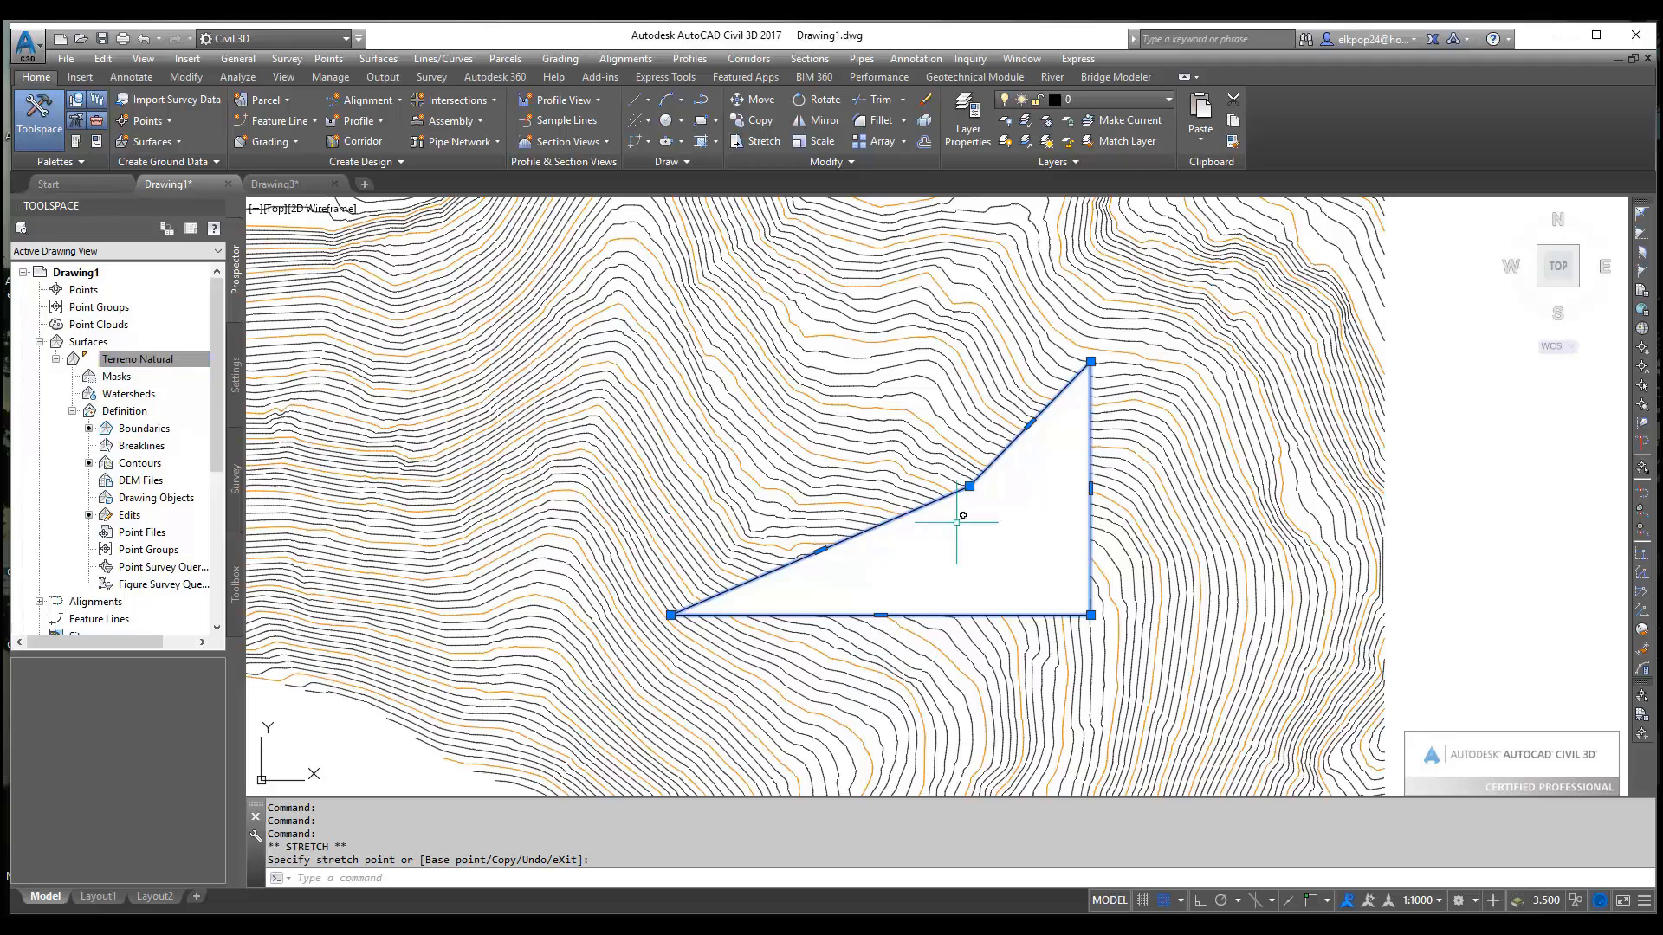
Stretch the hide boundary's inner corner outward to the northwest and turn on automatic rebuild for the Terreno Natural surface
{"action": "left_click", "coordinate": [969, 486]}
{"action": "left_click", "coordinate": [854, 426]}
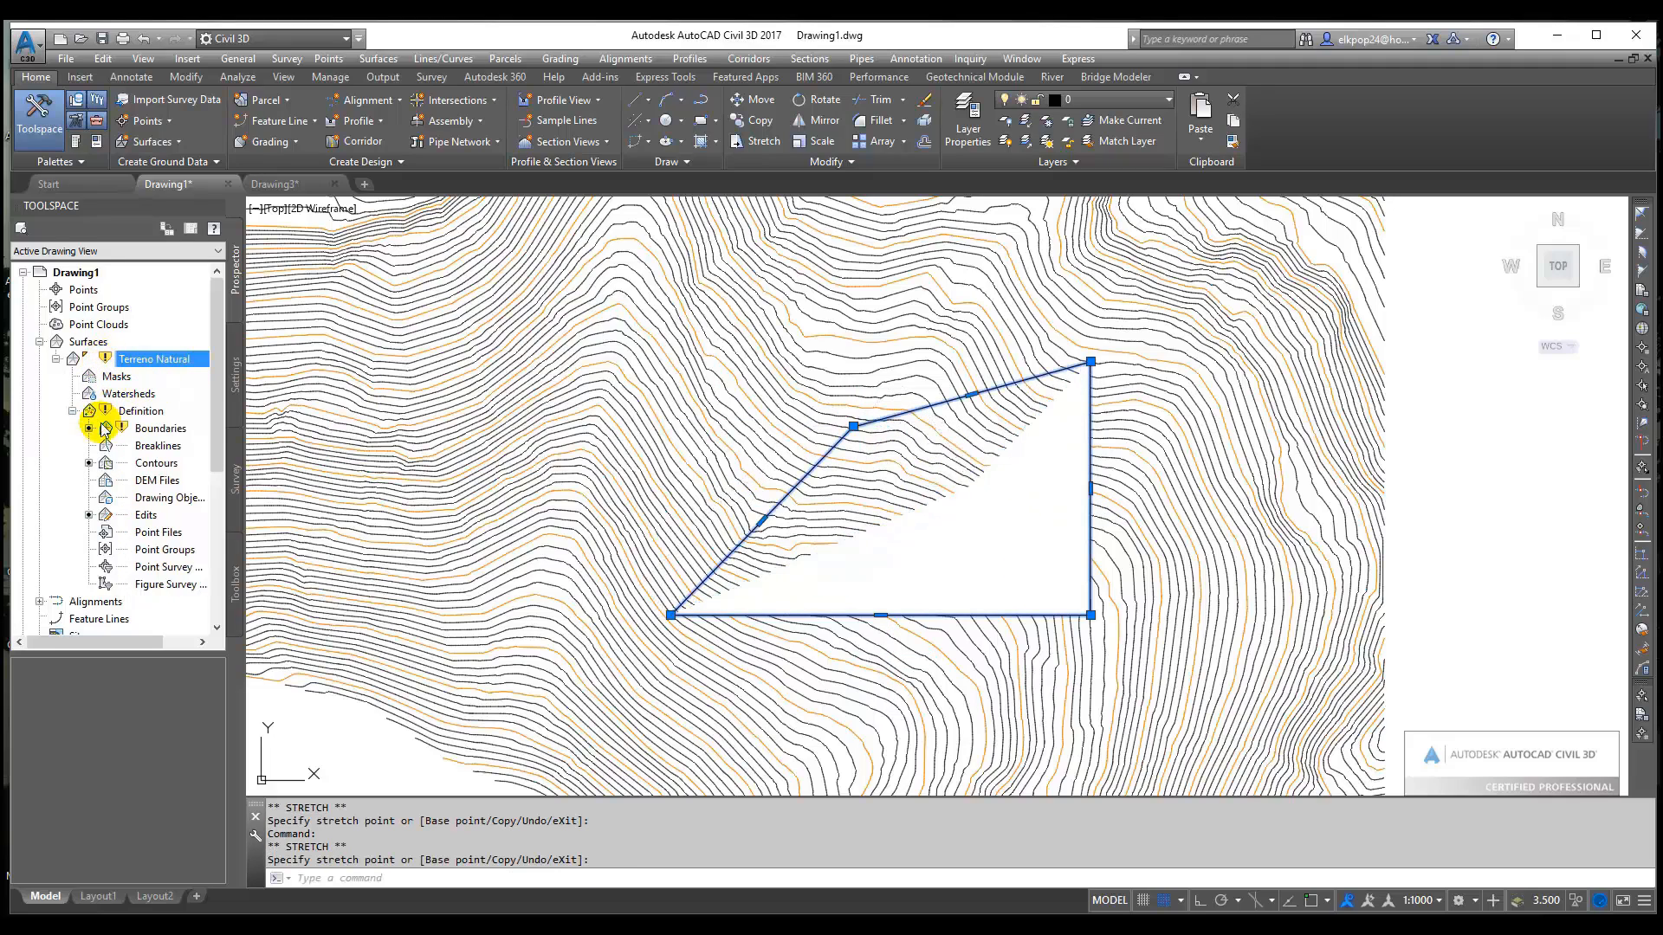
{"action": "right_click", "coordinate": [126, 359]}
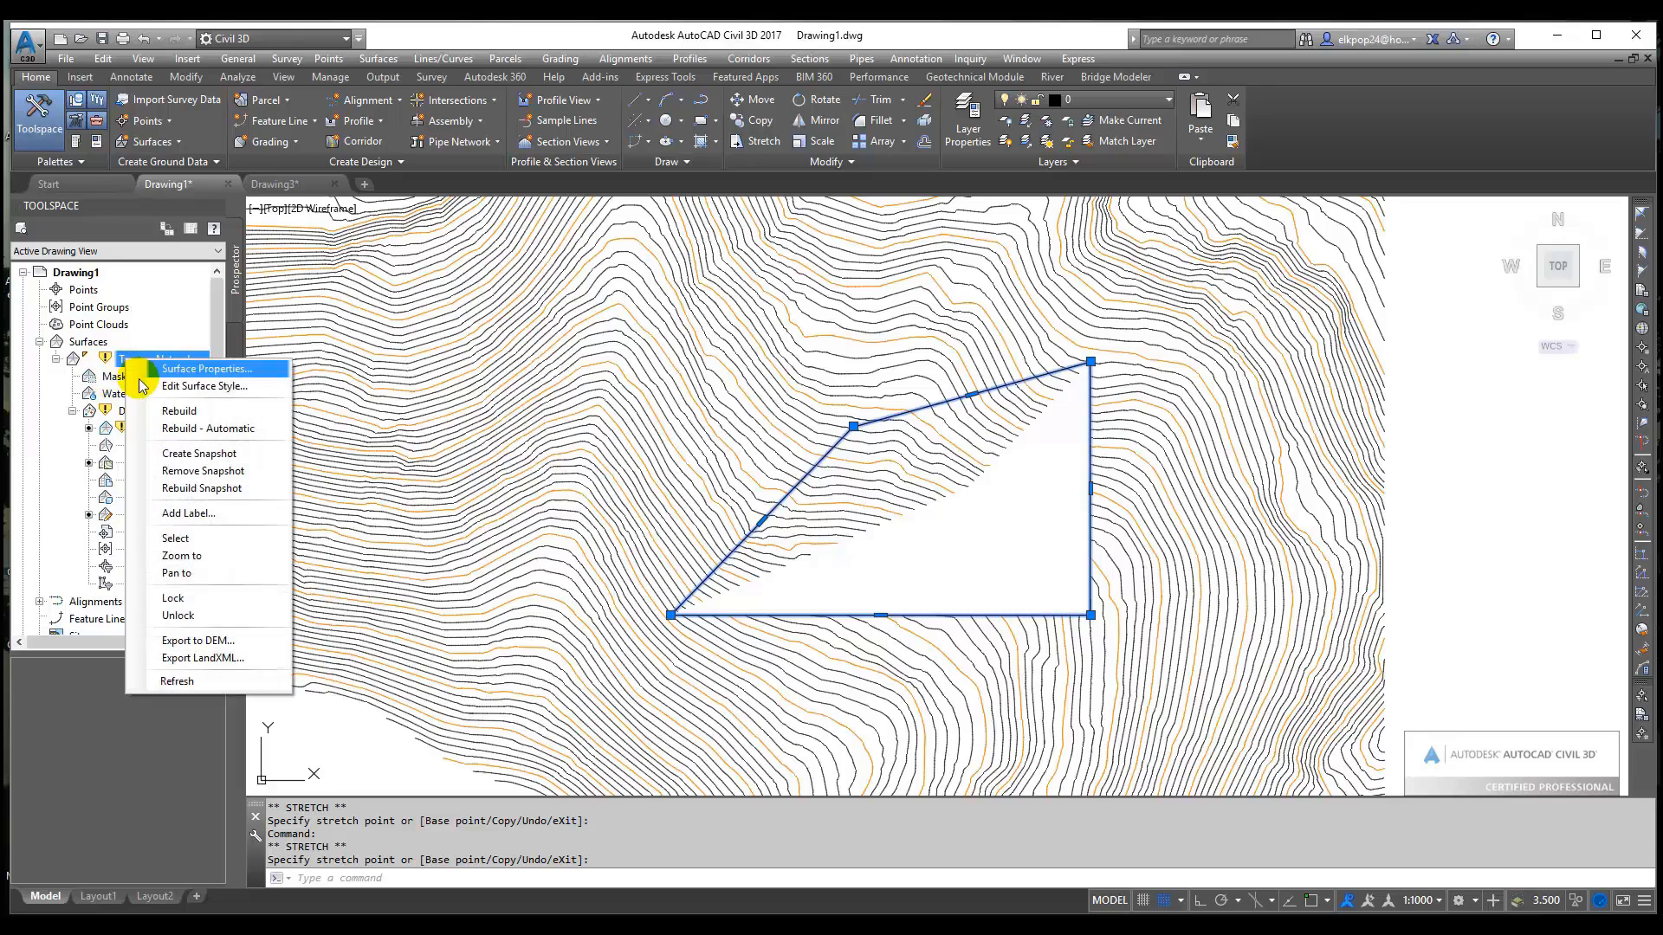
{"action": "left_click", "coordinate": [165, 428]}
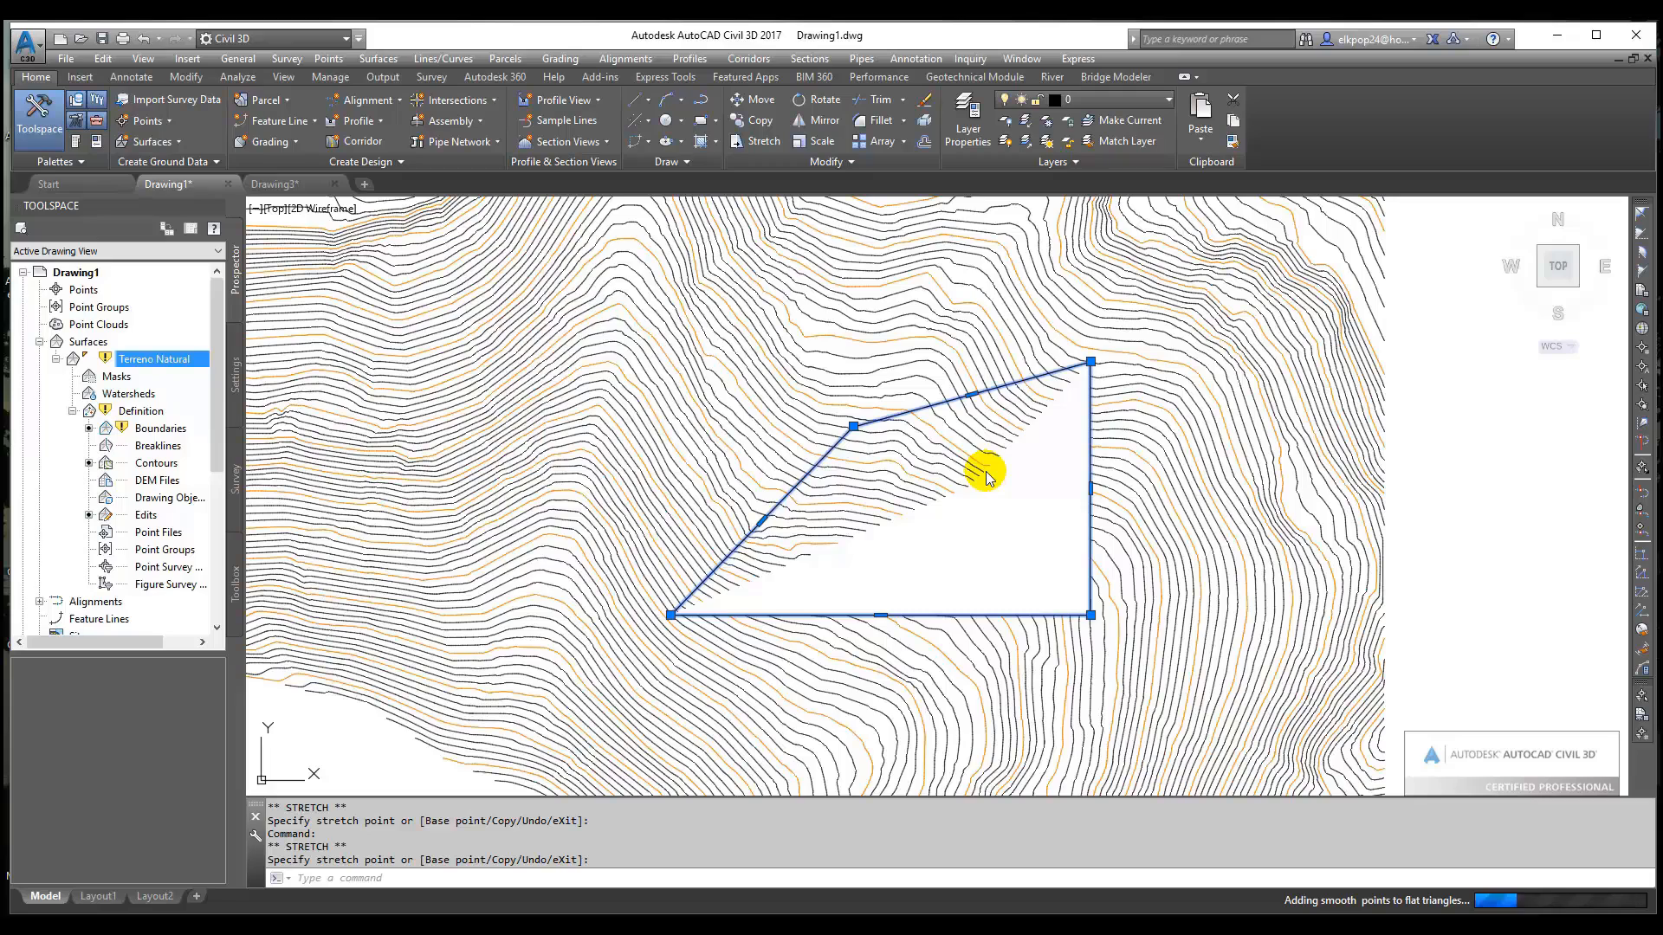
{"action": "left_click", "coordinate": [1039, 391]}
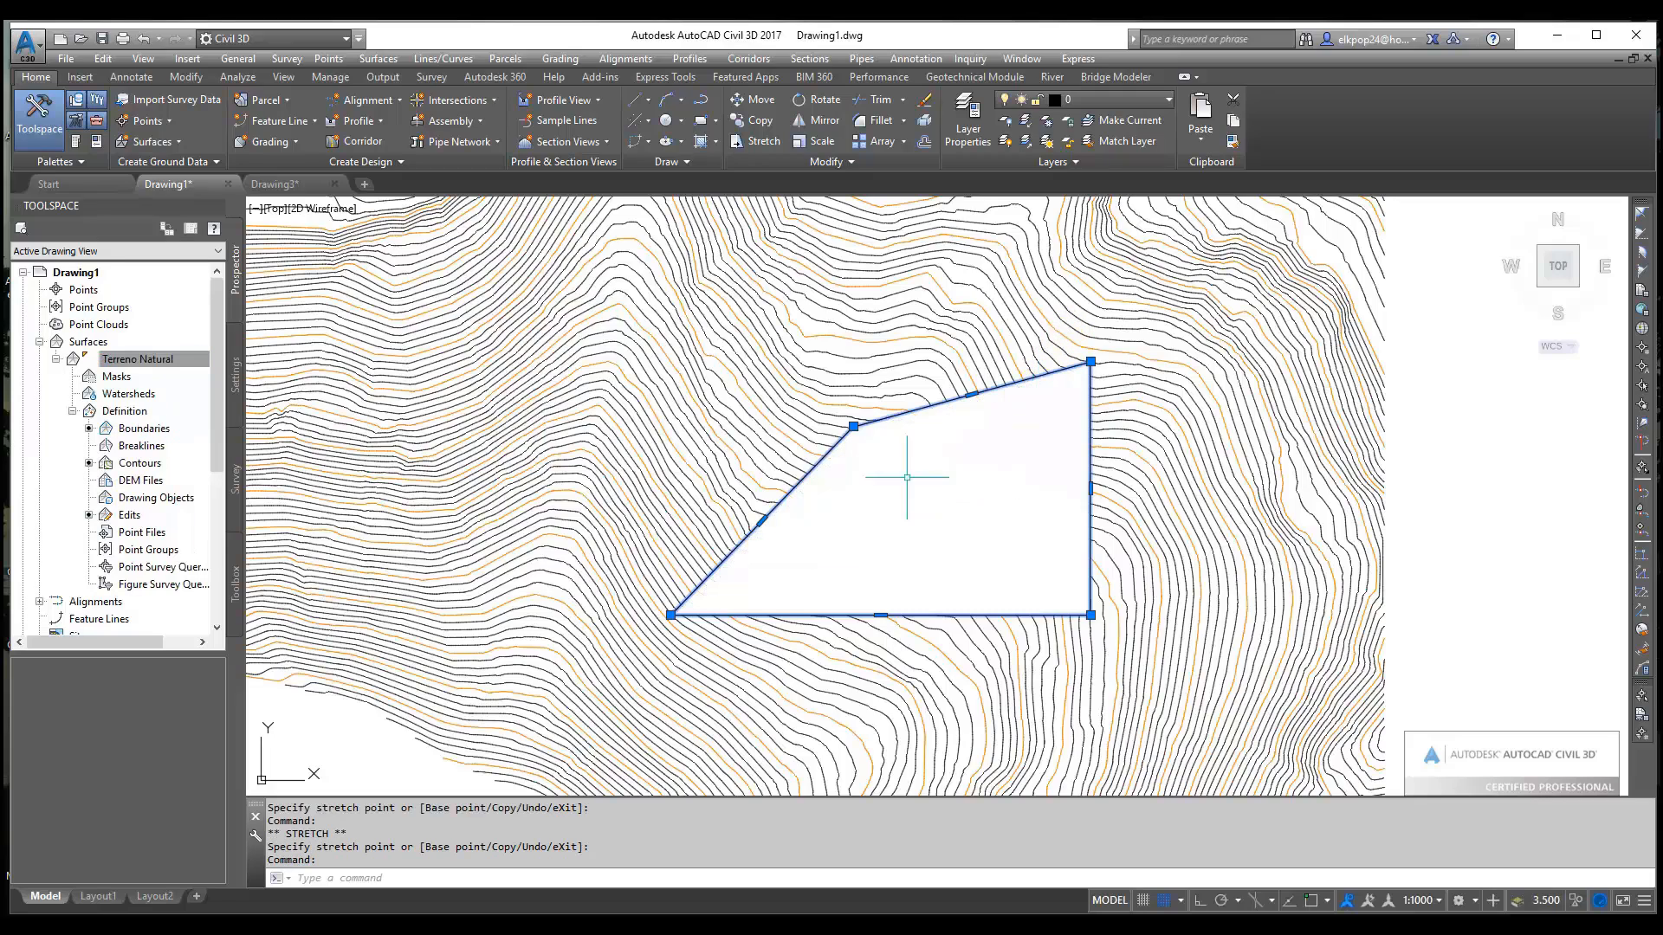
Delete the Hide boundary from the Terreno Natural surface definition
{"action": "left_click", "coordinate": [144, 428]}
{"action": "left_click", "coordinate": [124, 691]}
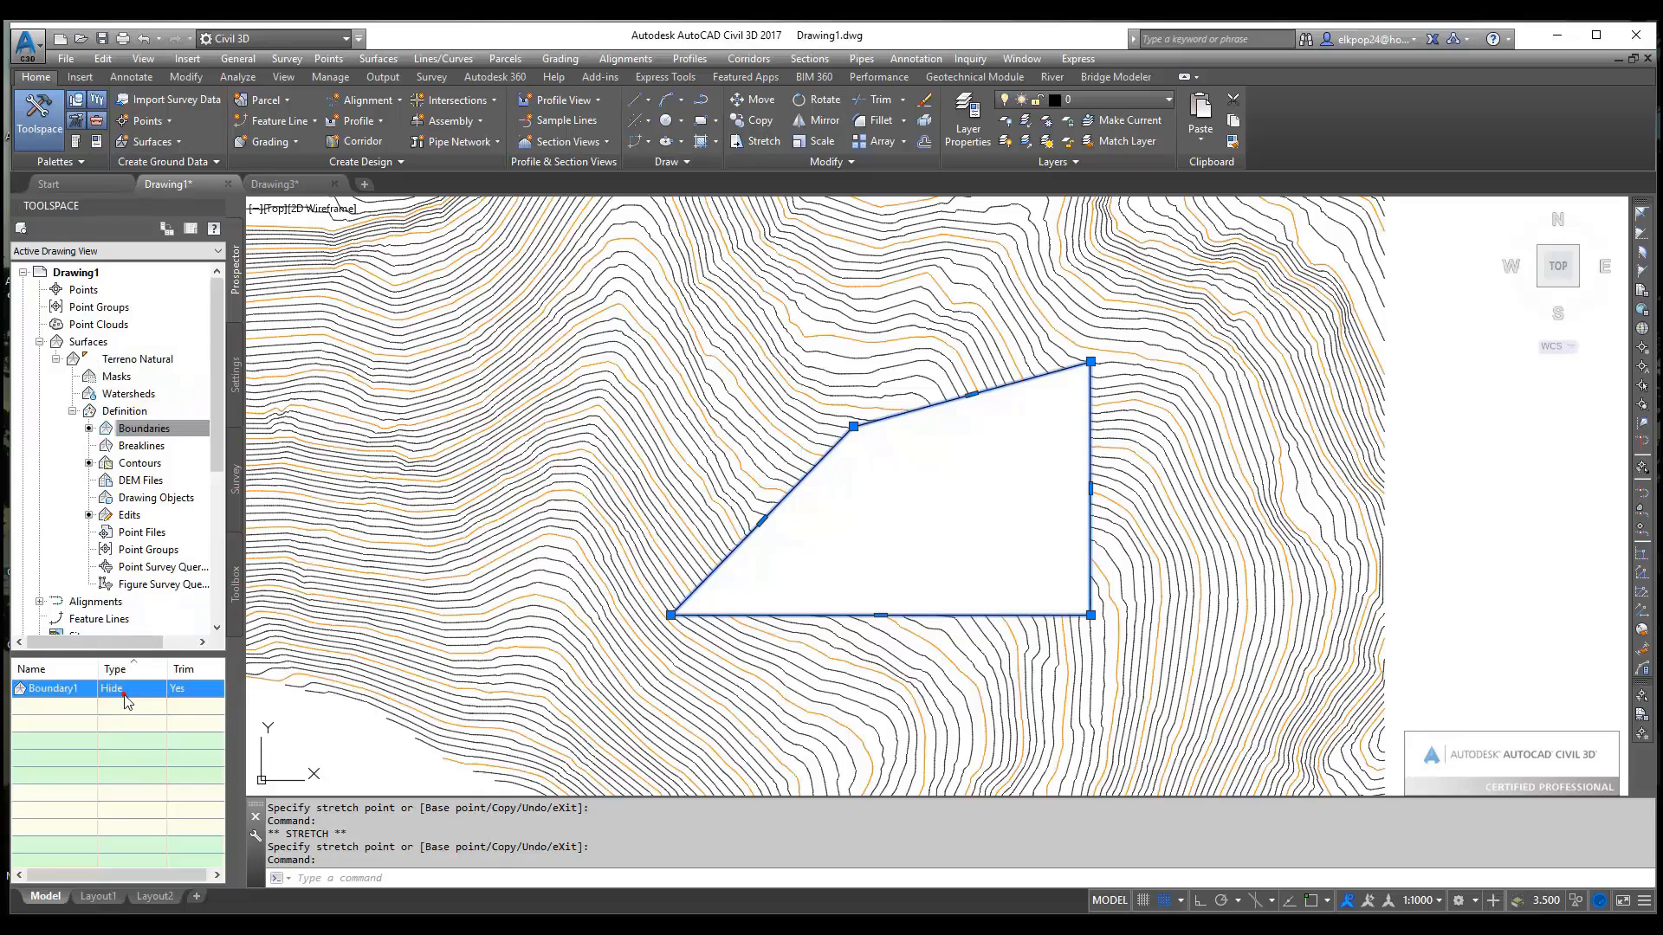
{"action": "right_click", "coordinate": [126, 693]}
{"action": "left_click", "coordinate": [185, 755]}
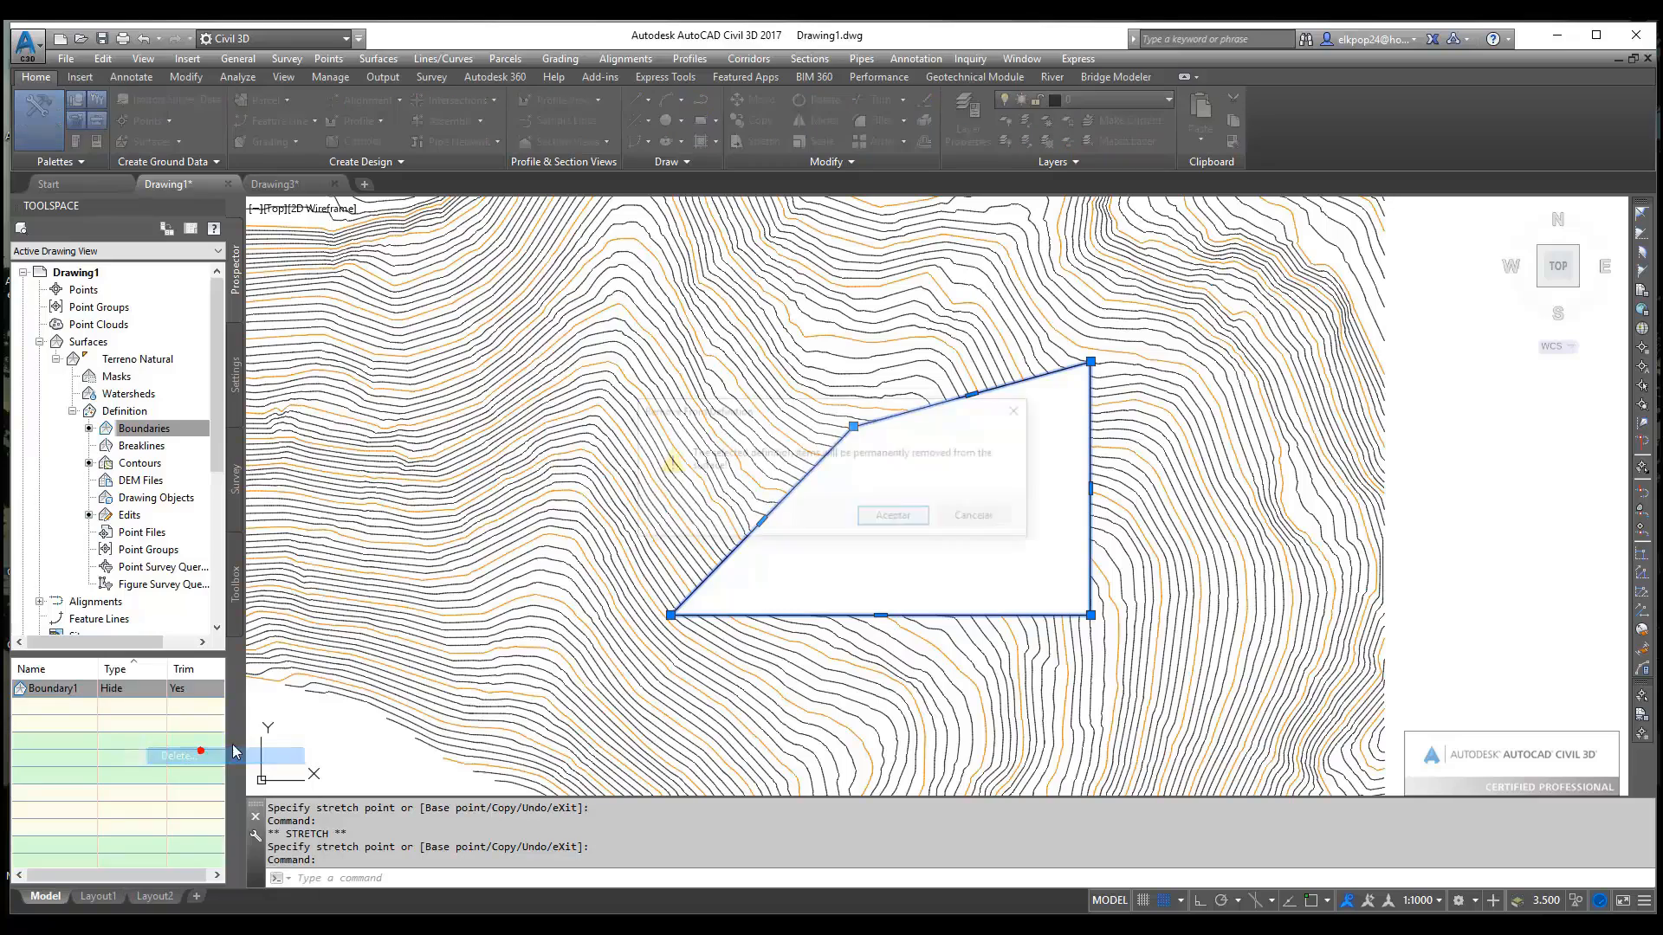
{"action": "left_click", "coordinate": [892, 517]}
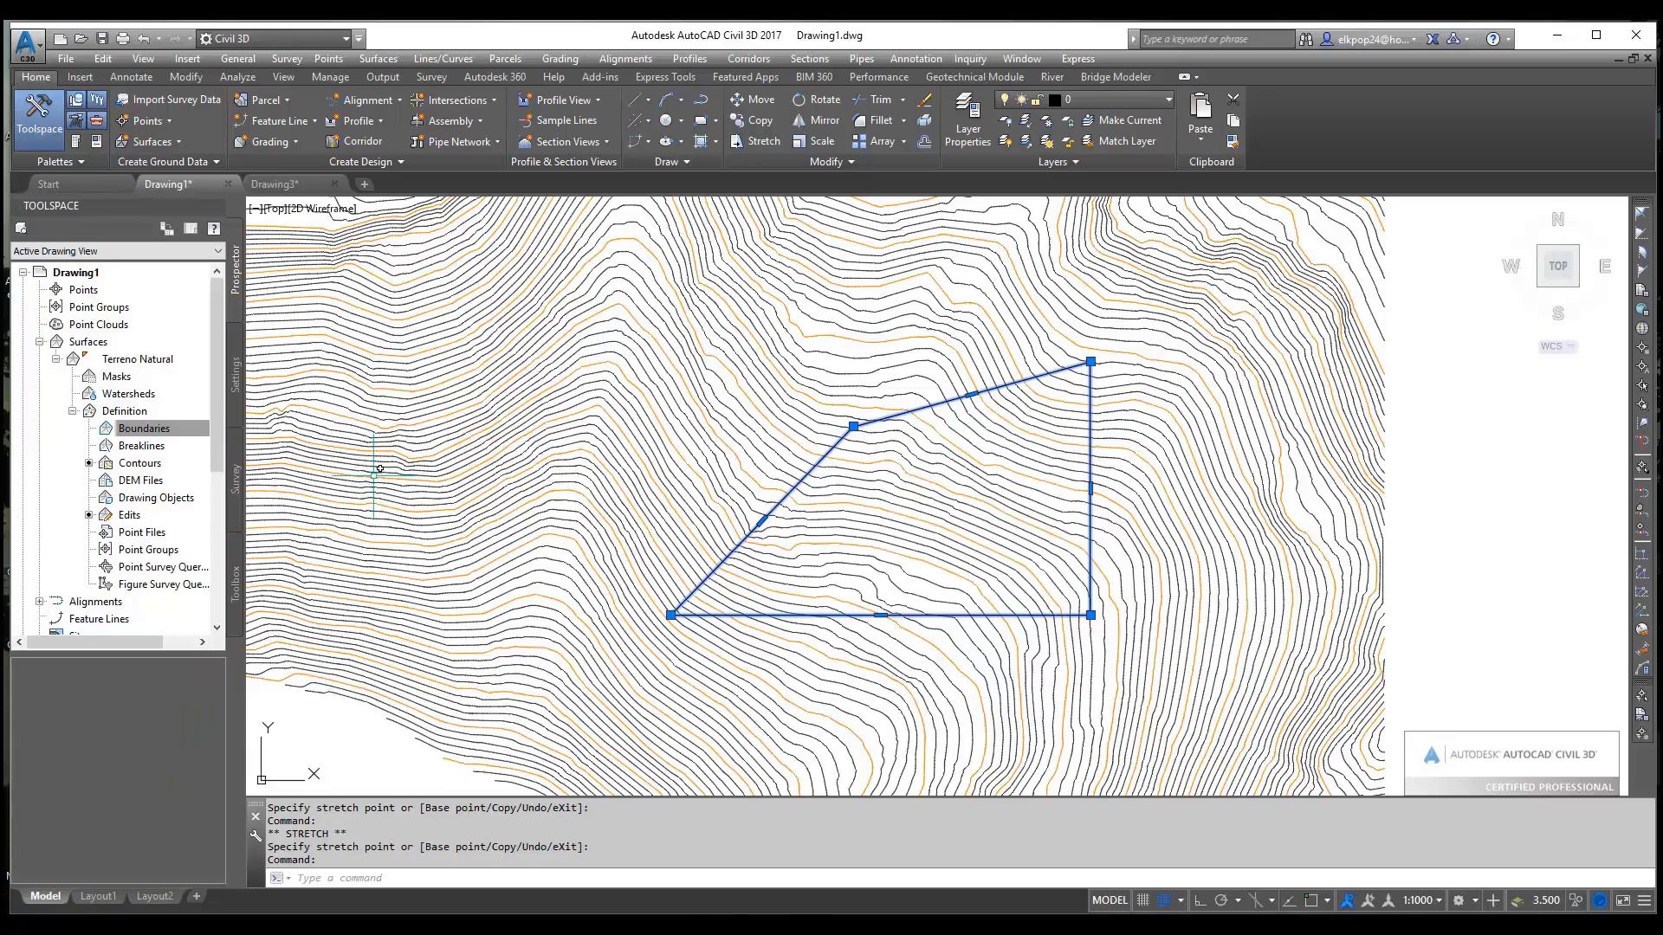
{"action": "left_click", "coordinate": [165, 430]}
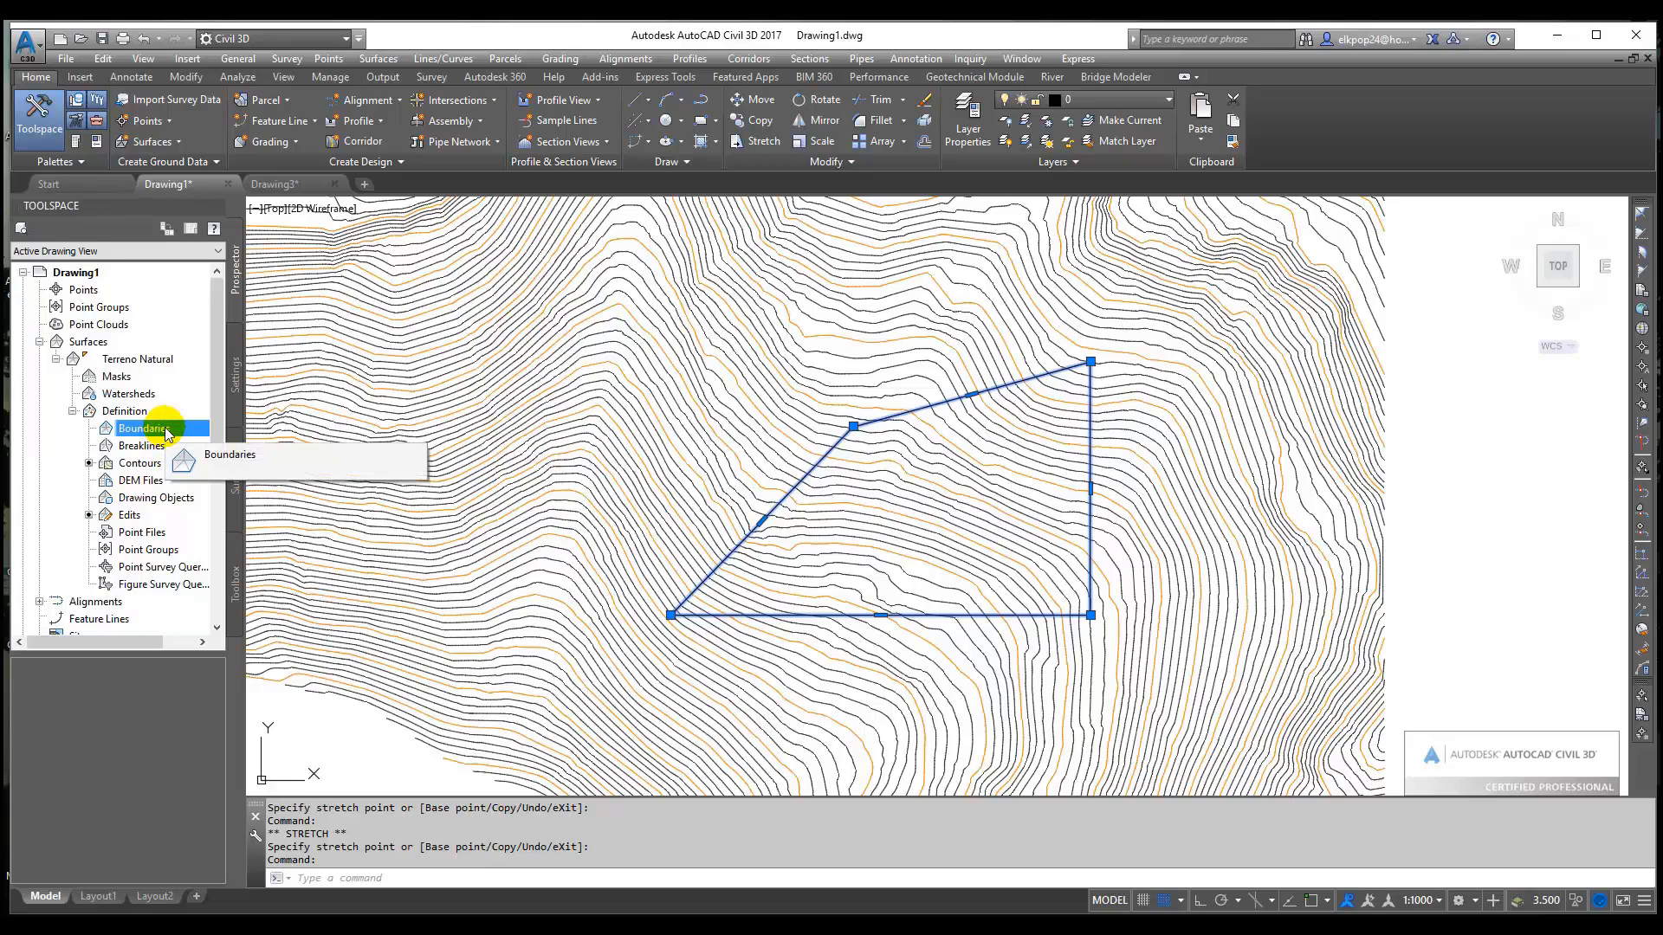
{"action": "right_click", "coordinate": [166, 430]}
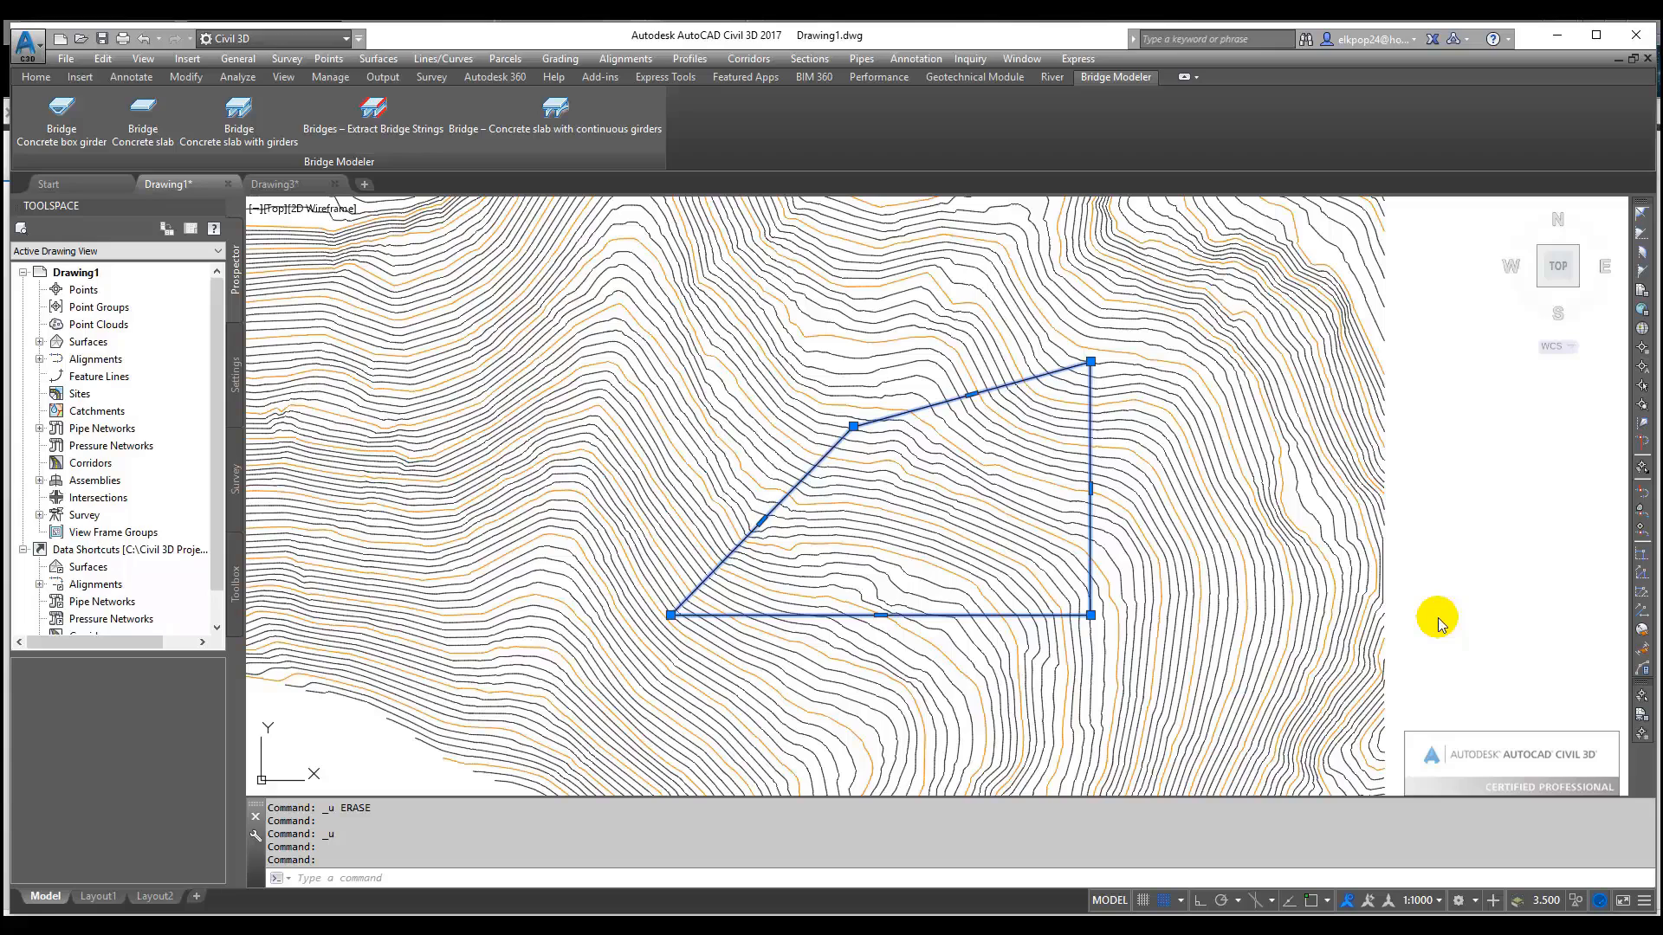
Erase the four-sided outline polyline from the drawing
{"action": "key", "text": "Escape"}
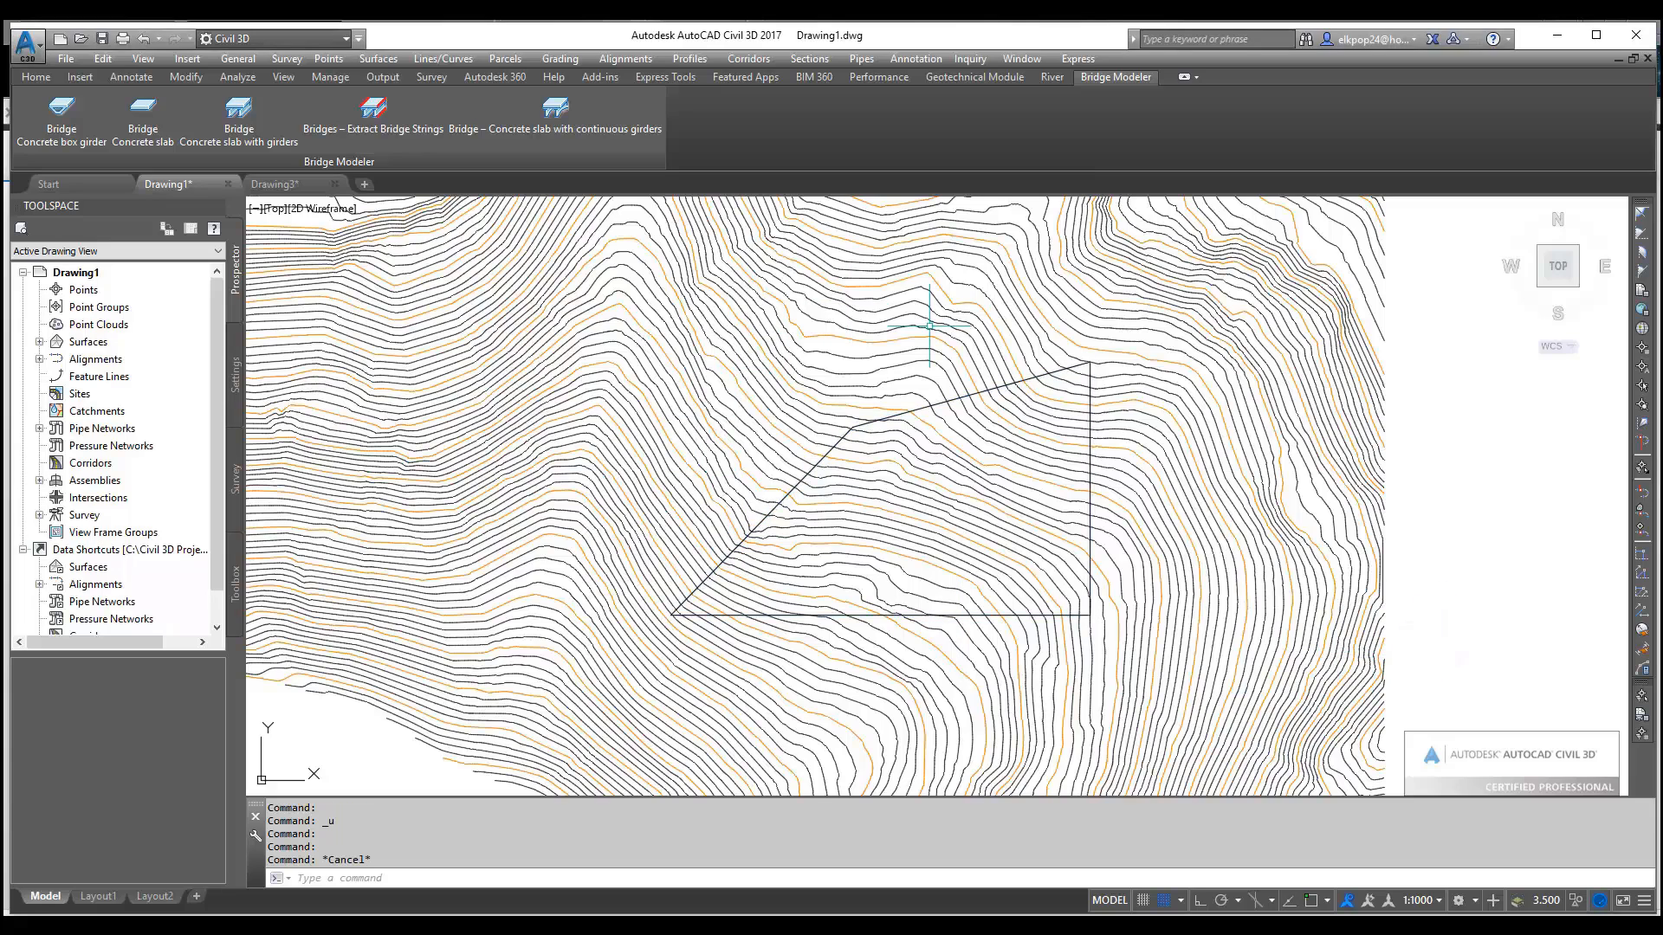
{"action": "left_click", "coordinate": [1017, 380]}
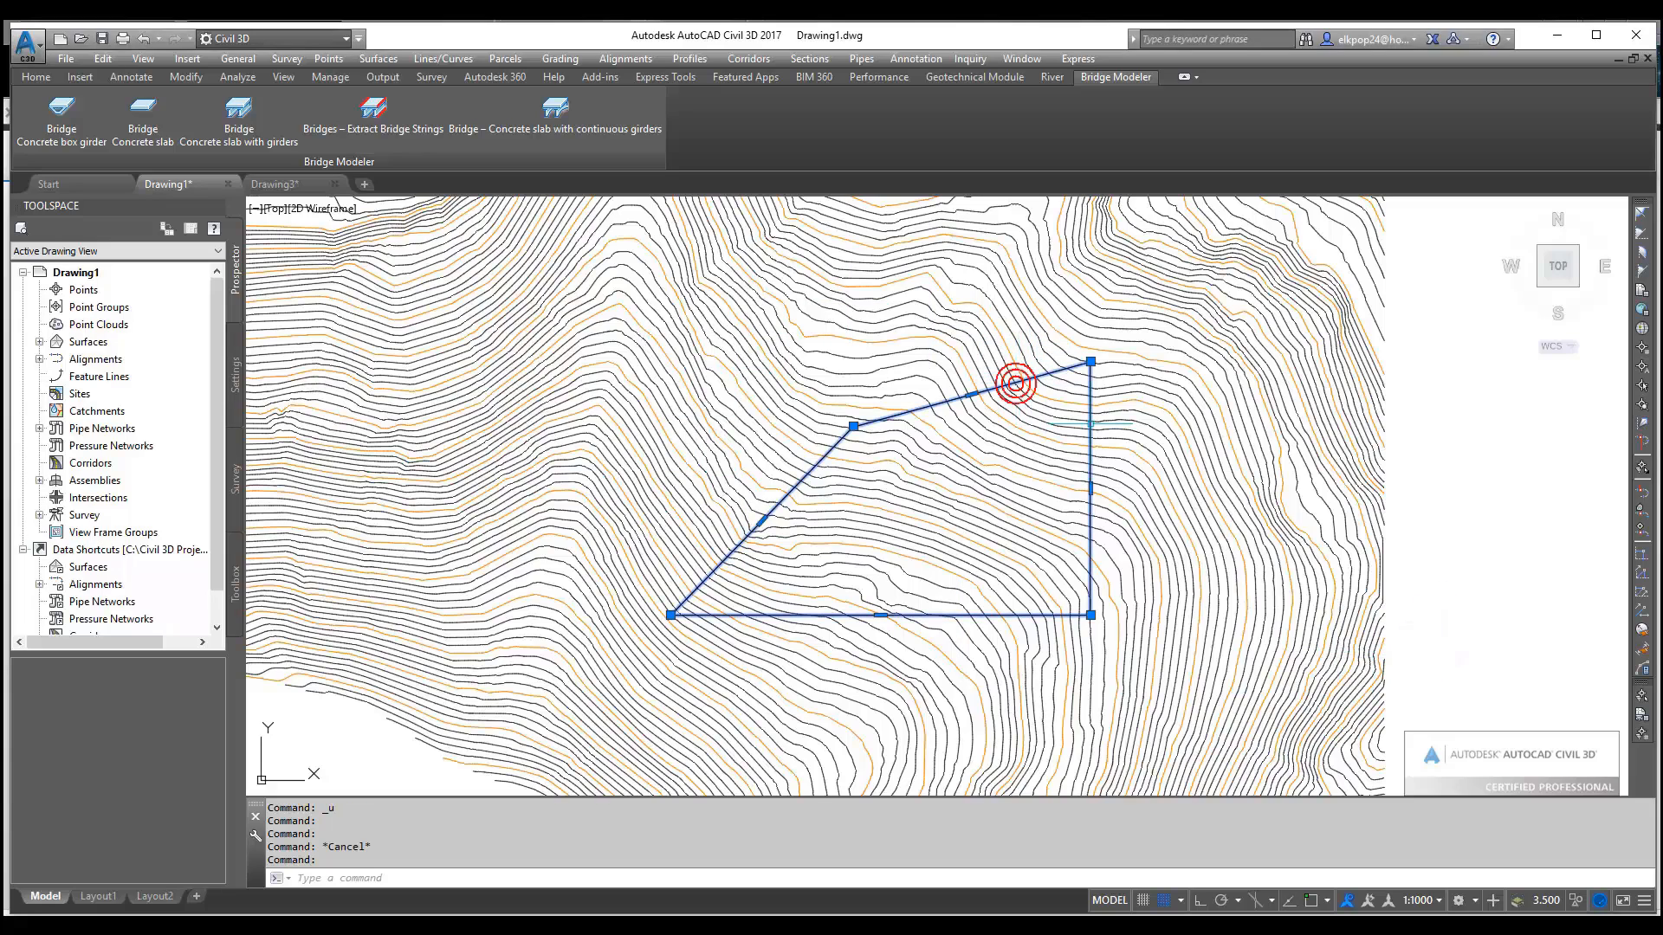
{"action": "key", "text": "Delete"}
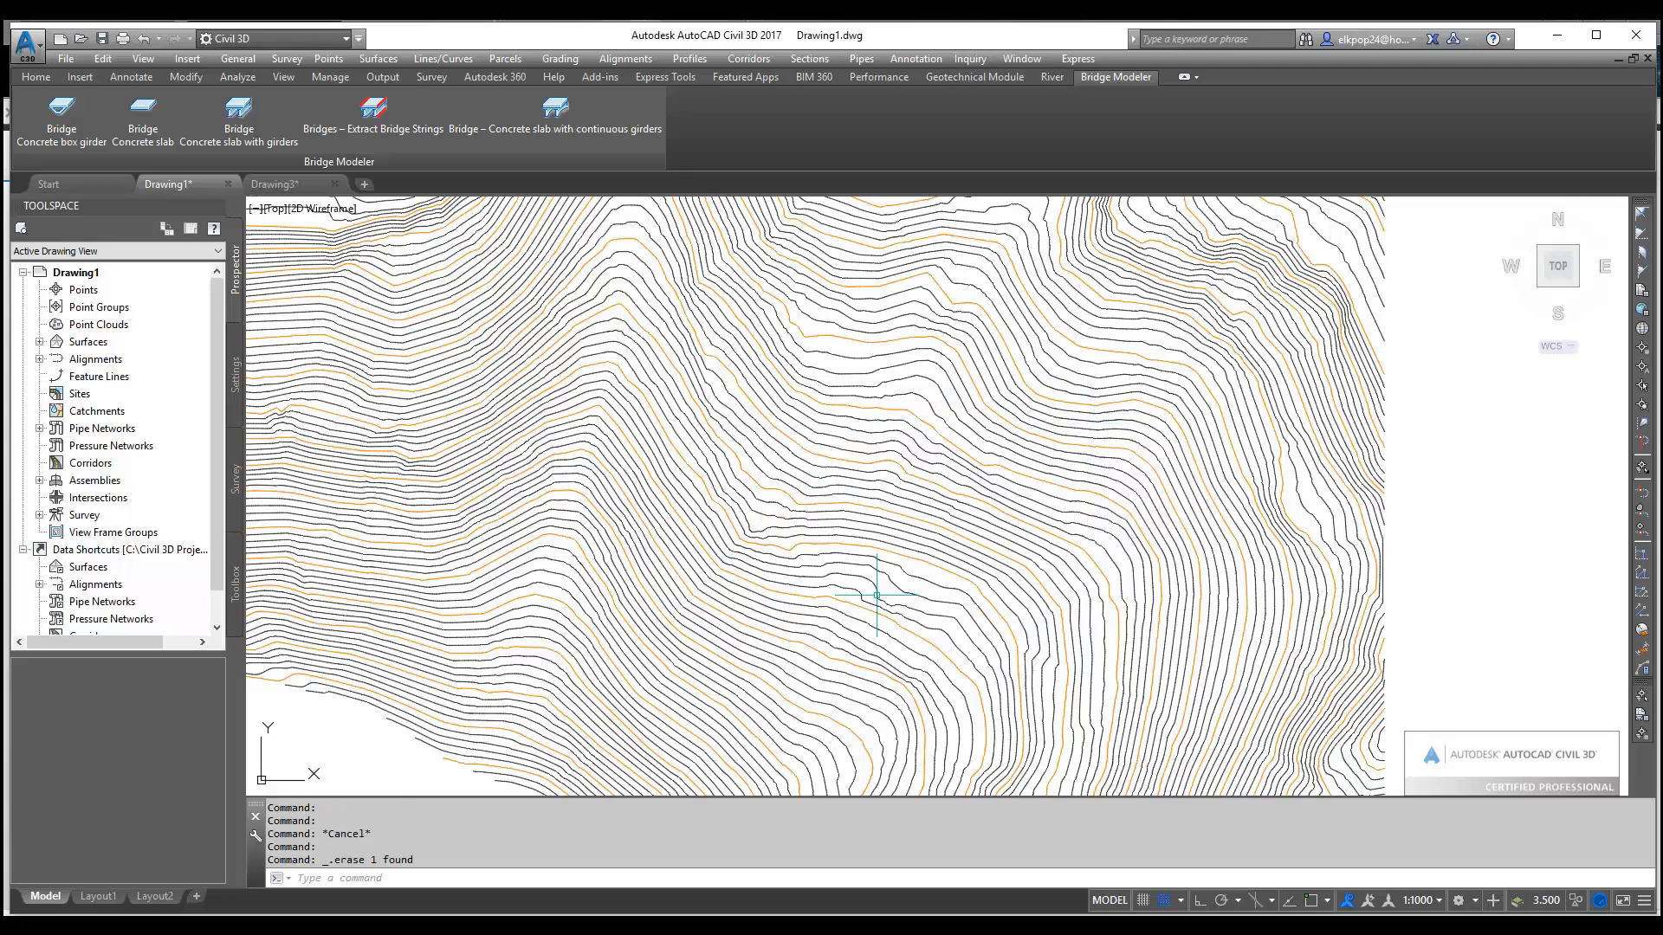
Raise all elevations of the Terreno Natural surface by 1000 with a Raise/Lower Surface edit
{"action": "scroll", "coordinate": [877, 595], "scroll_direction": "up", "scroll_amount": 3}
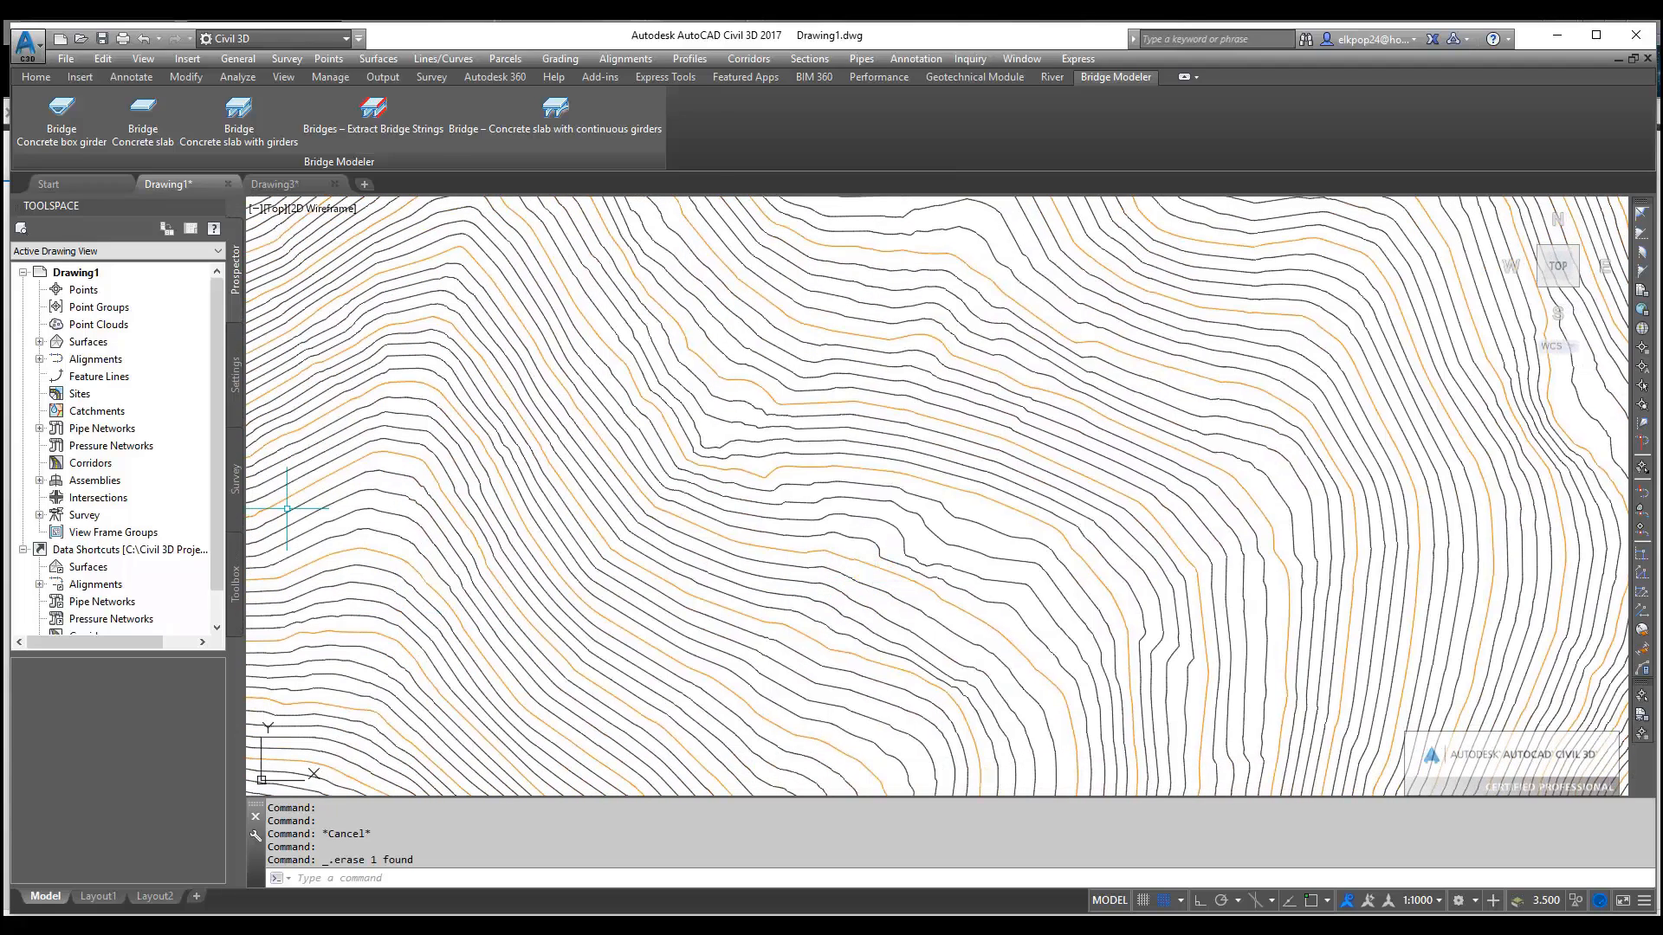
{"action": "scroll", "coordinate": [286, 508], "scroll_direction": "up", "scroll_amount": 3}
{"action": "middle_click_drag", "start_coordinate": [345, 476], "coordinate": [401, 481]}
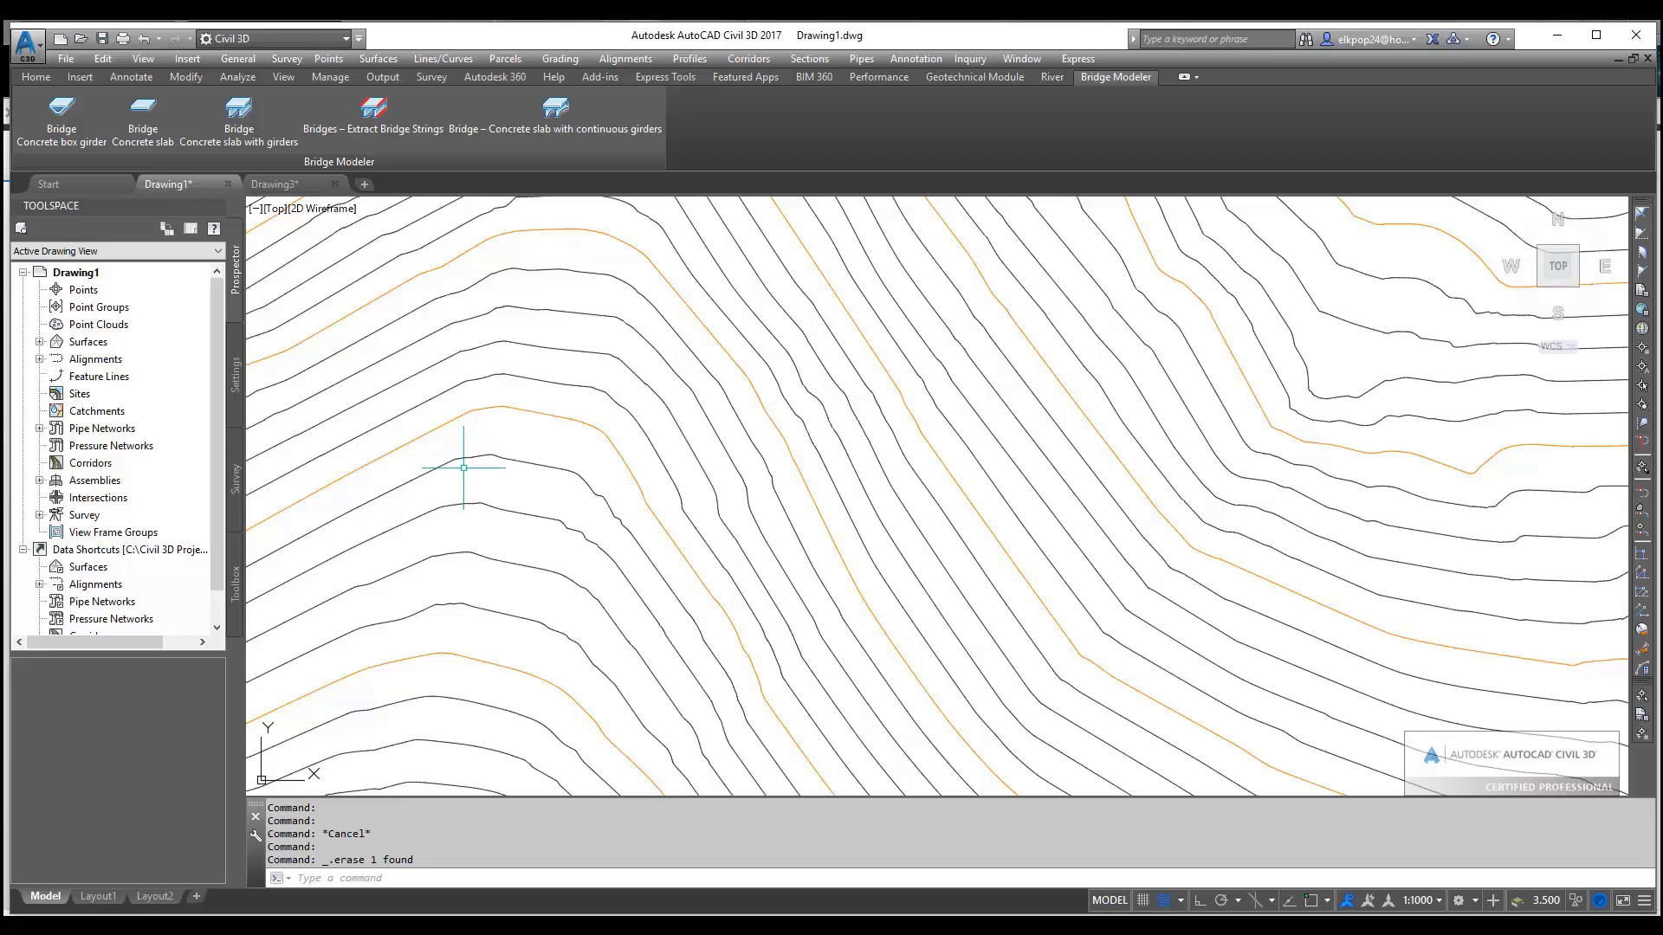
{"action": "left_click", "coordinate": [440, 428]}
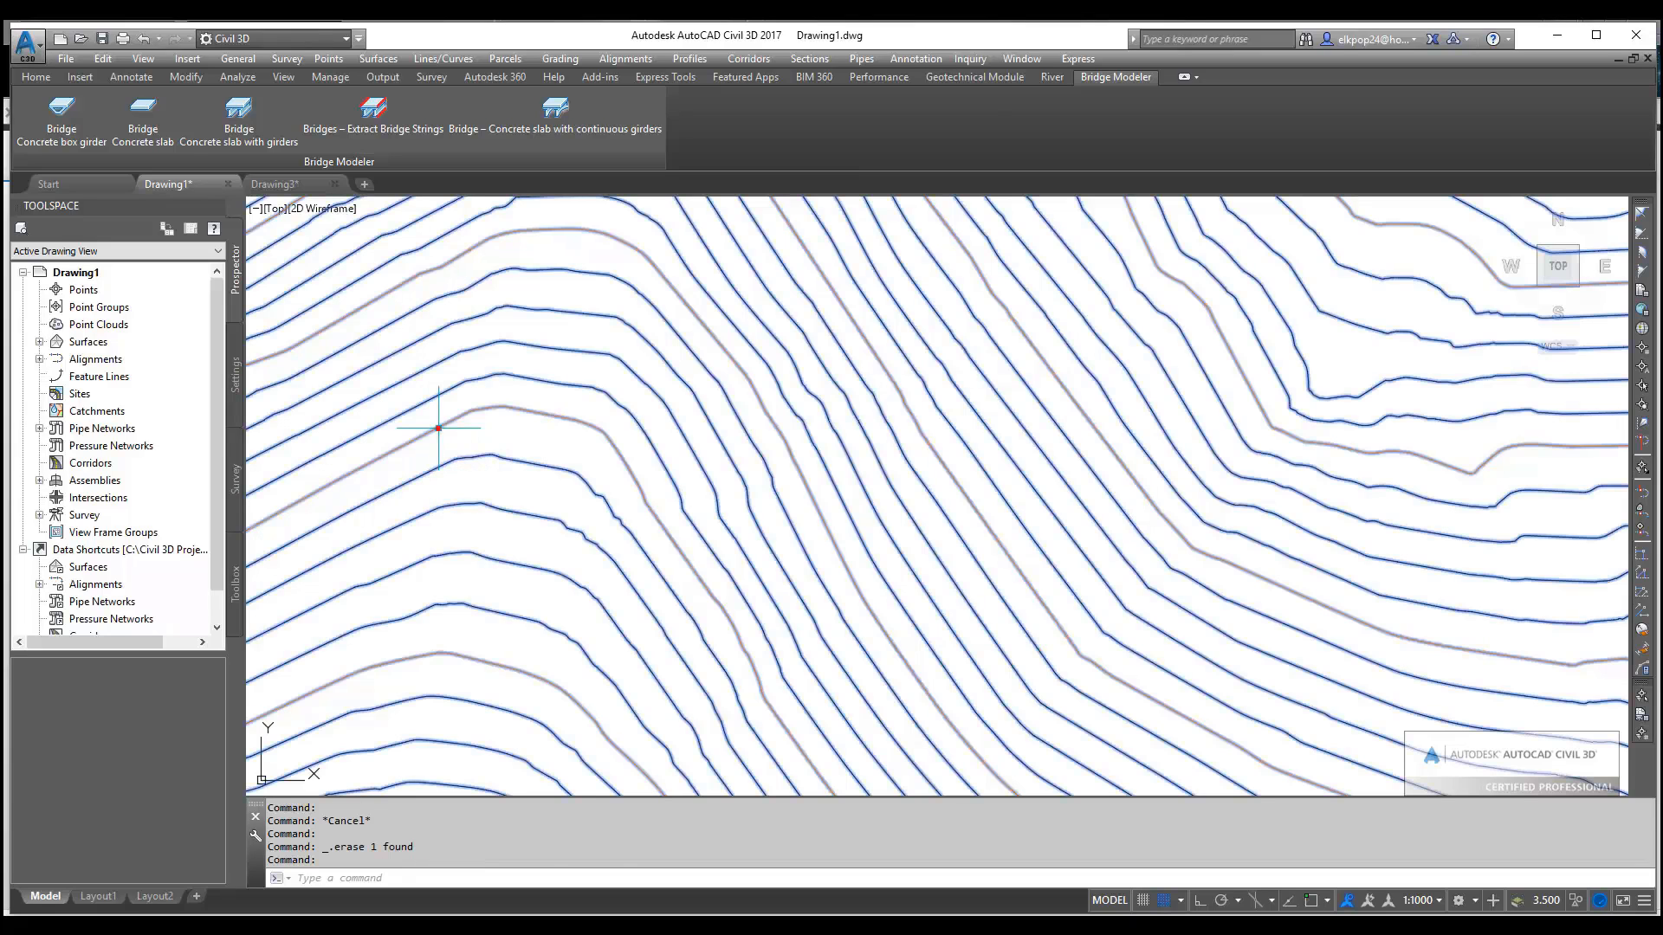
{"action": "left_click", "coordinate": [39, 343]}
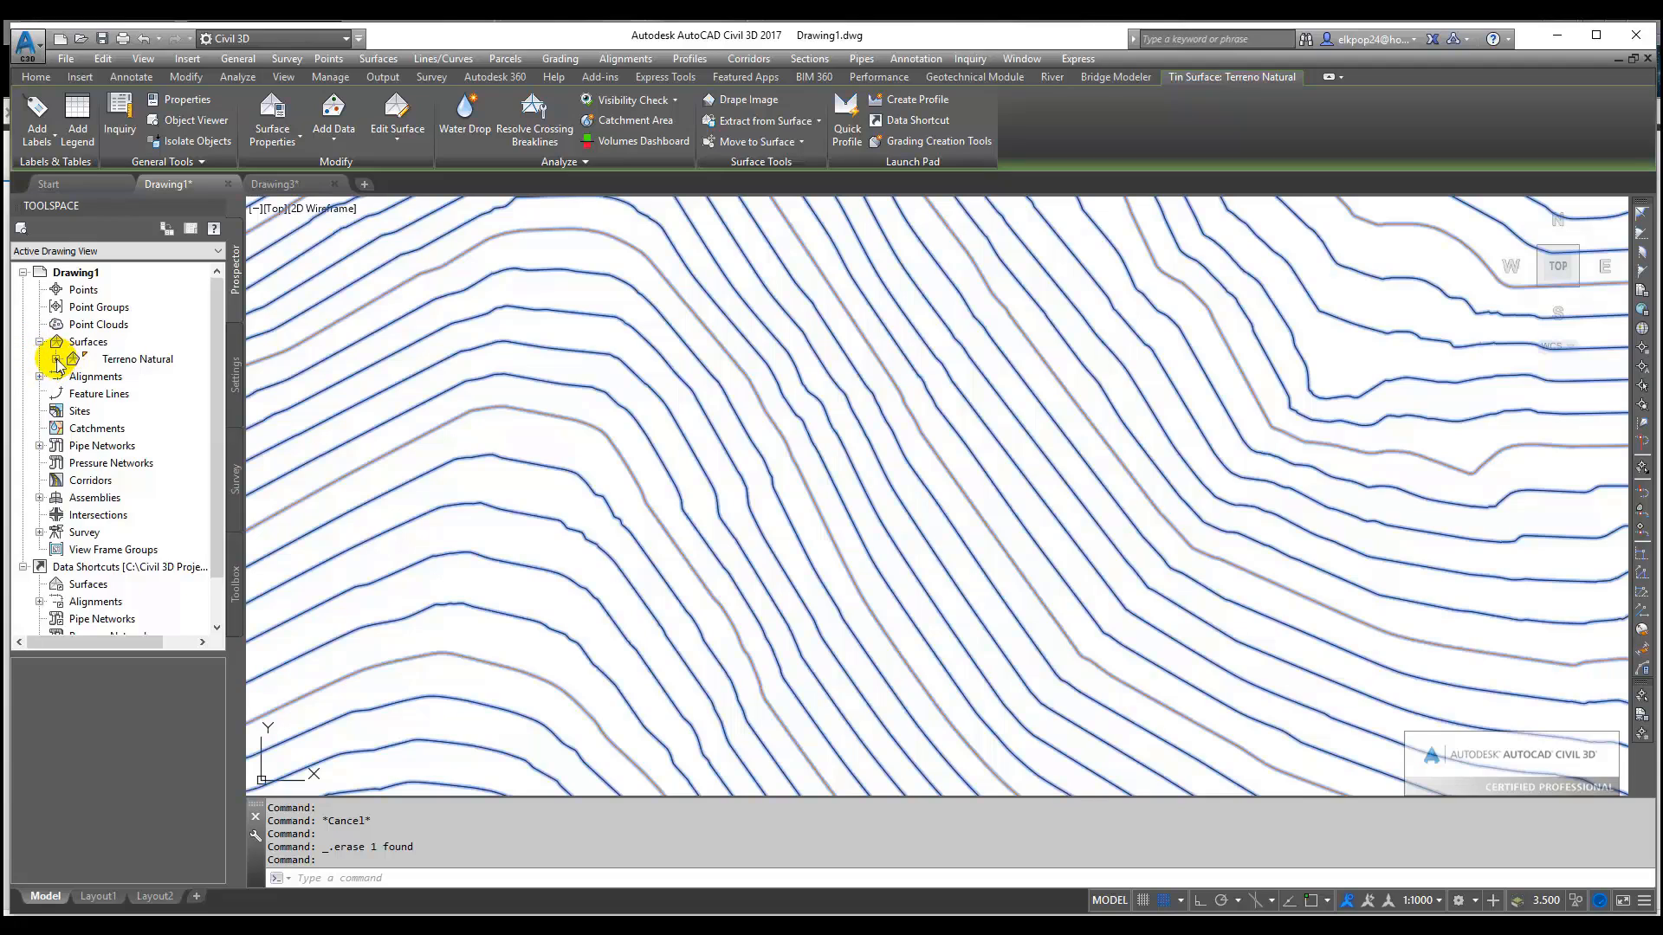
{"action": "left_click", "coordinate": [56, 360]}
{"action": "left_click", "coordinate": [73, 411]}
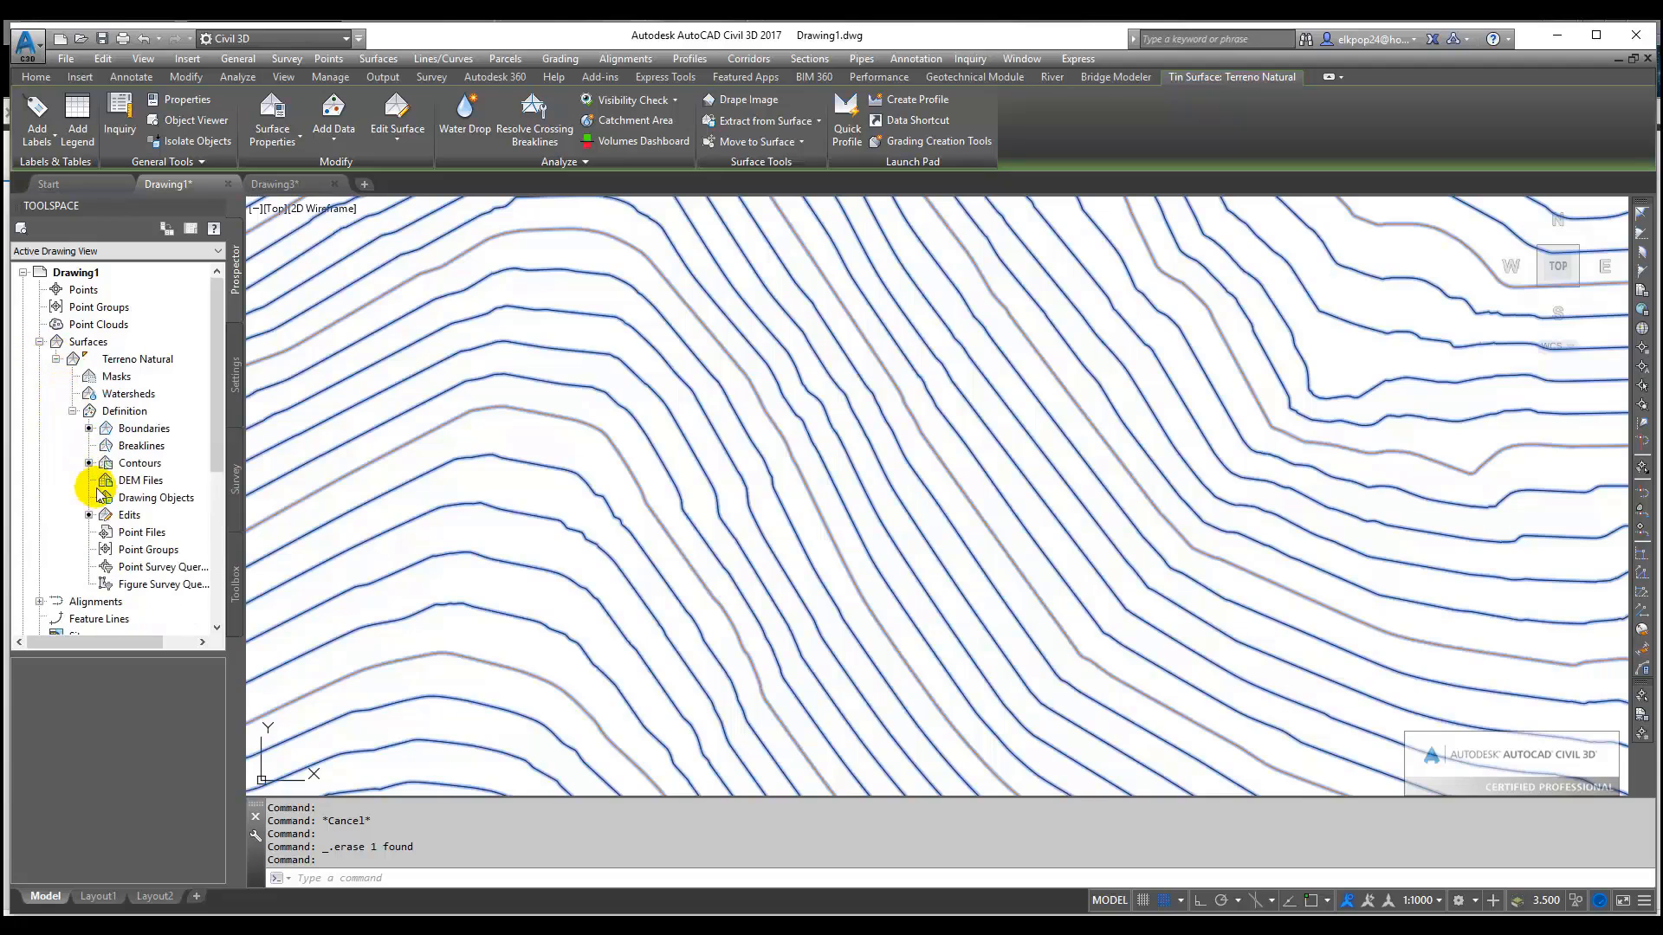
{"action": "left_click", "coordinate": [121, 515]}
{"action": "right_click", "coordinate": [115, 518]}
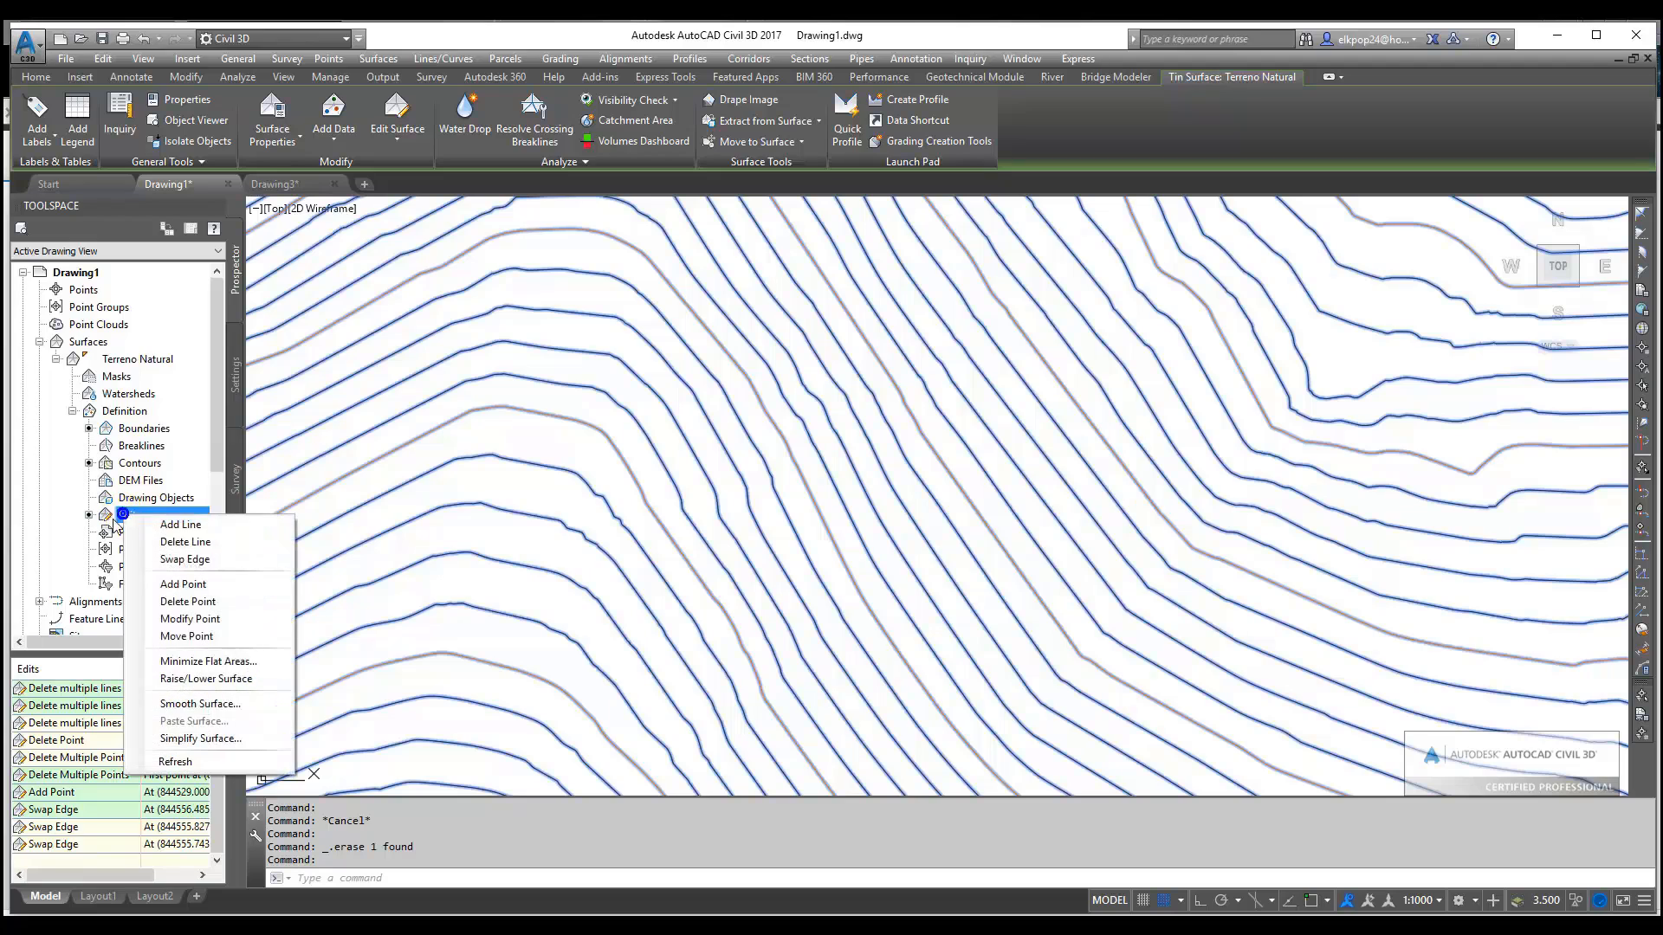
{"action": "left_click", "coordinate": [189, 680]}
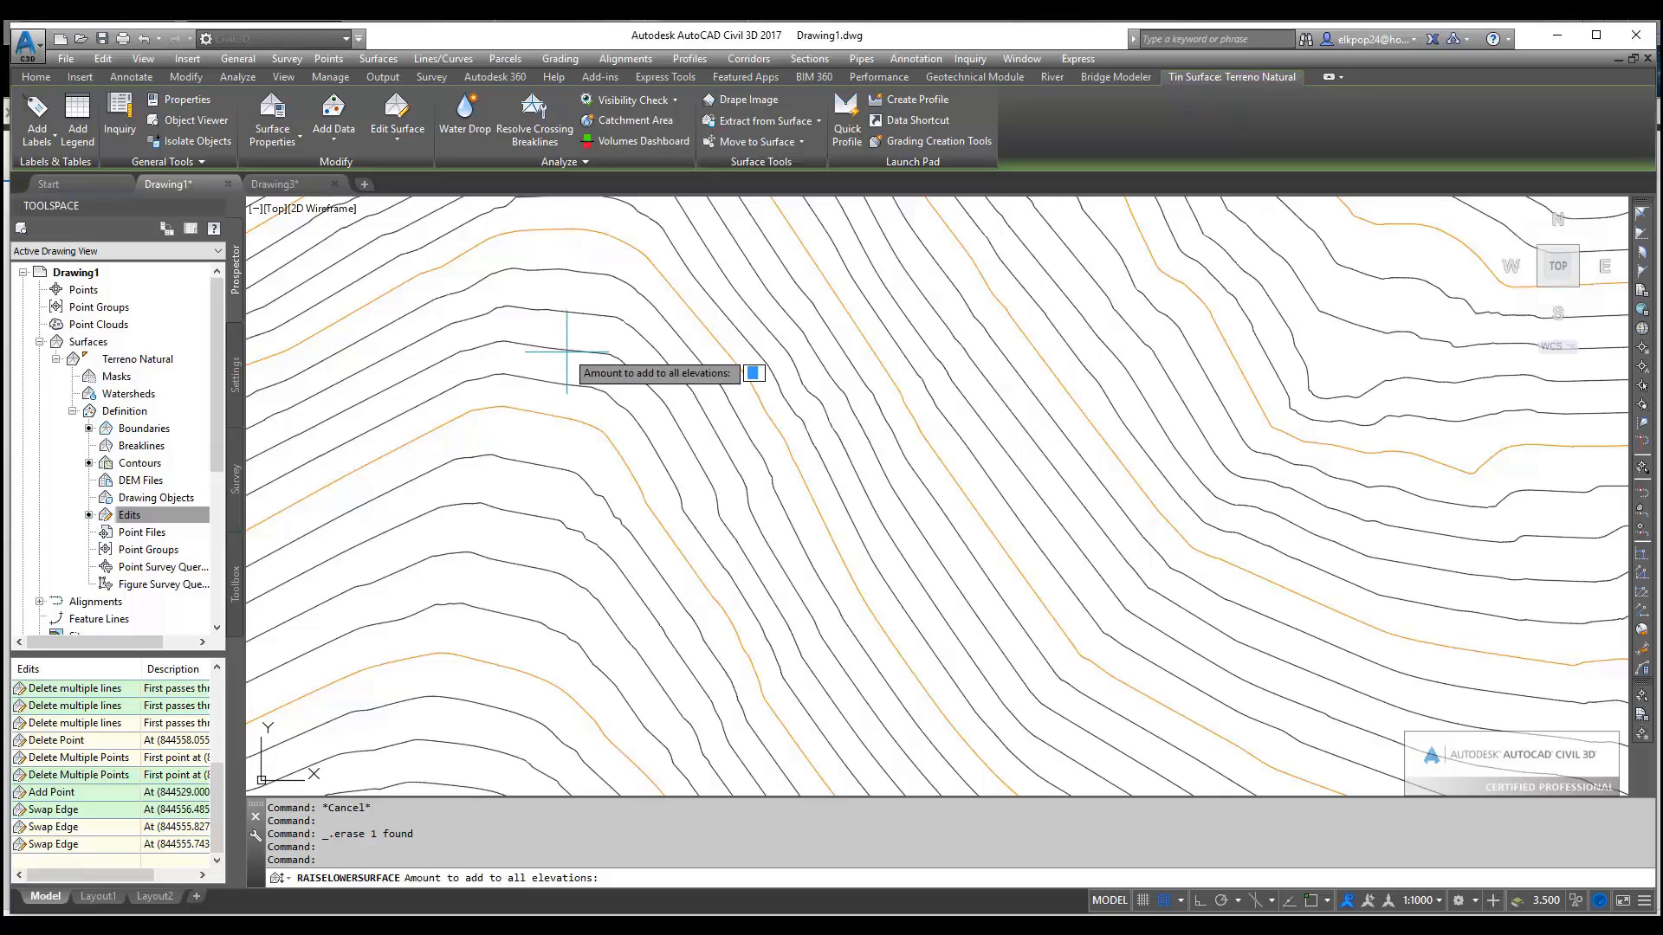
{"action": "type", "text": "1000"}
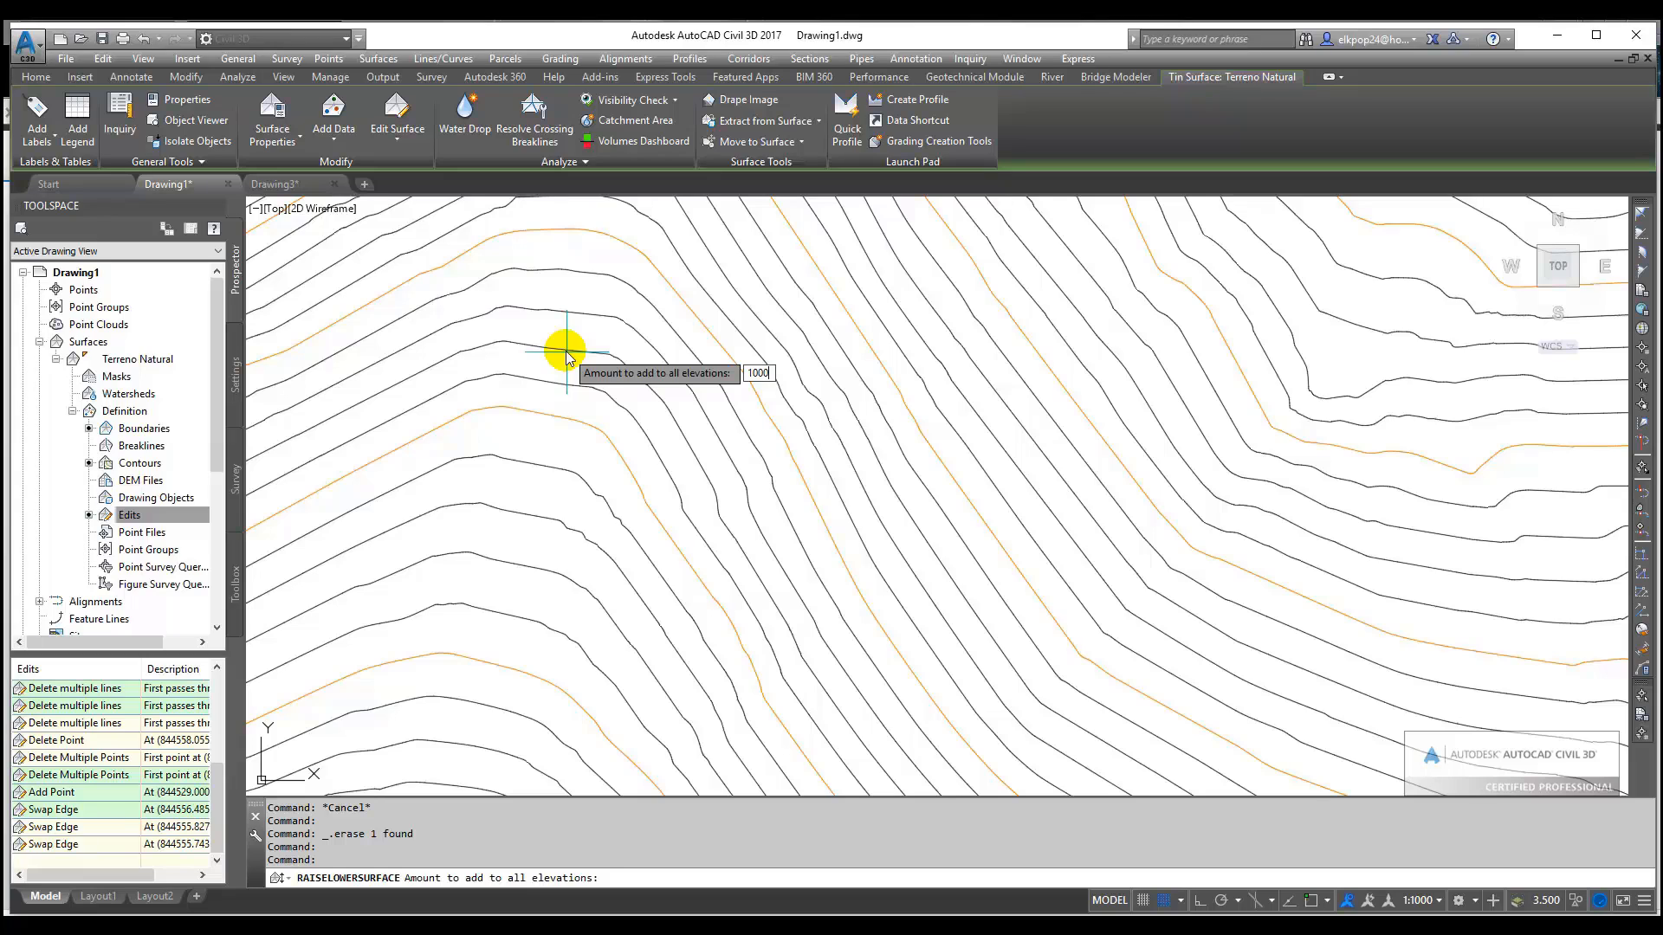
{"action": "key", "text": "Return"}
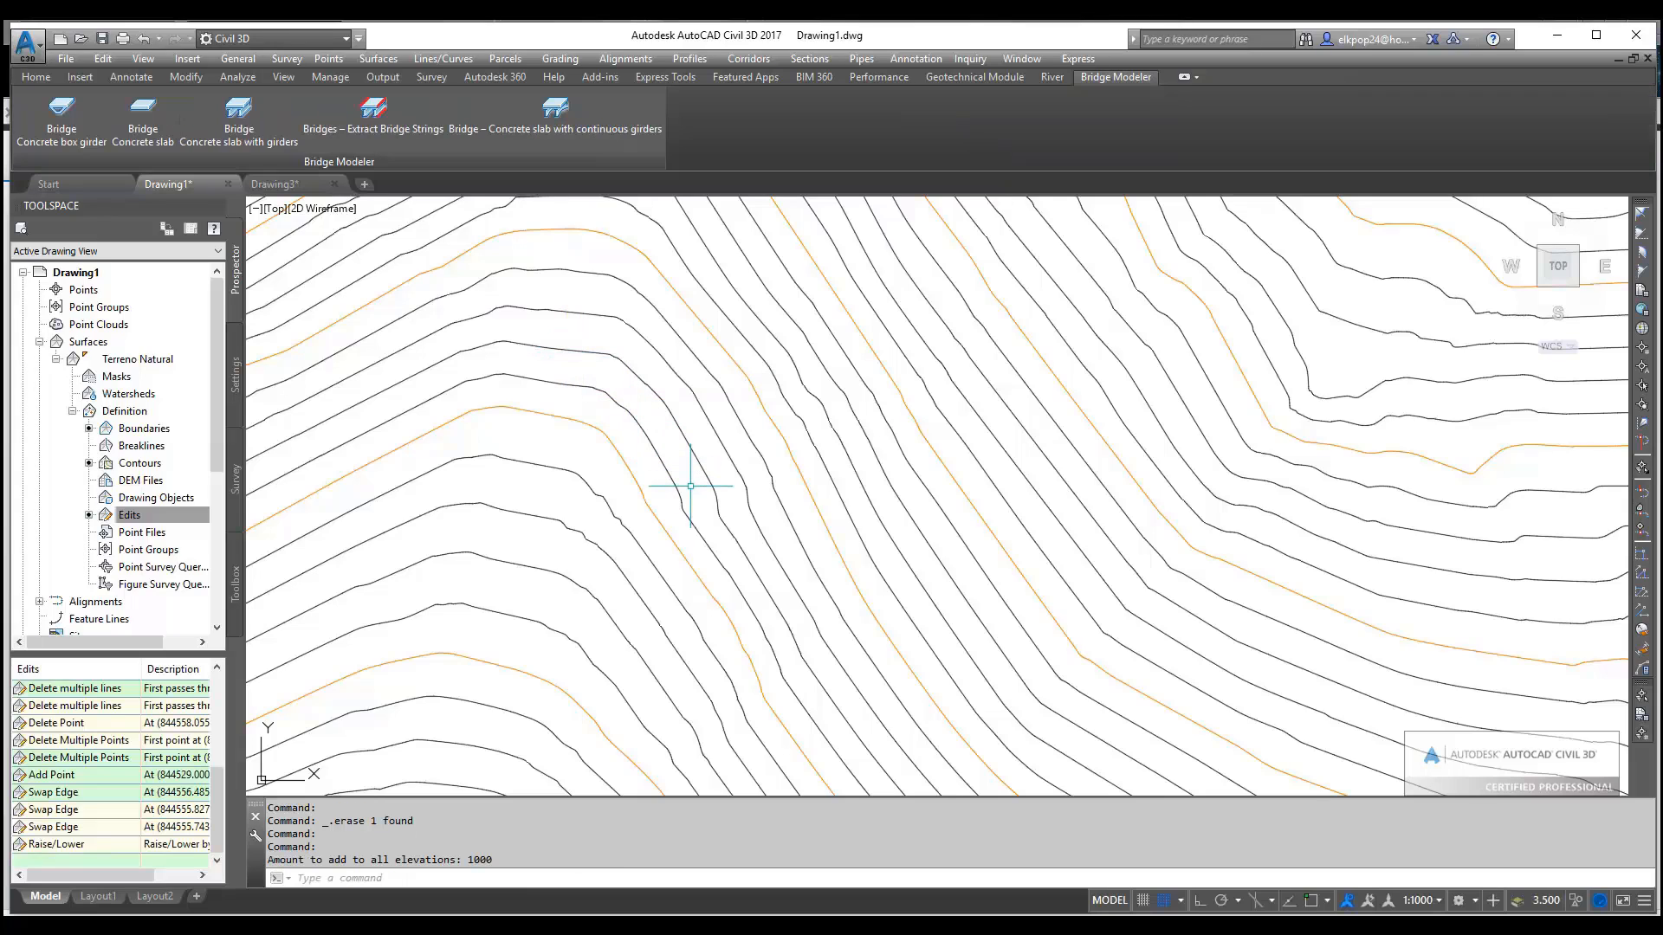
Turn on object snap and query the coordinates of a point among the contours with the ID command
{"action": "type", "text": "ID"}
{"action": "key", "text": "Return"}
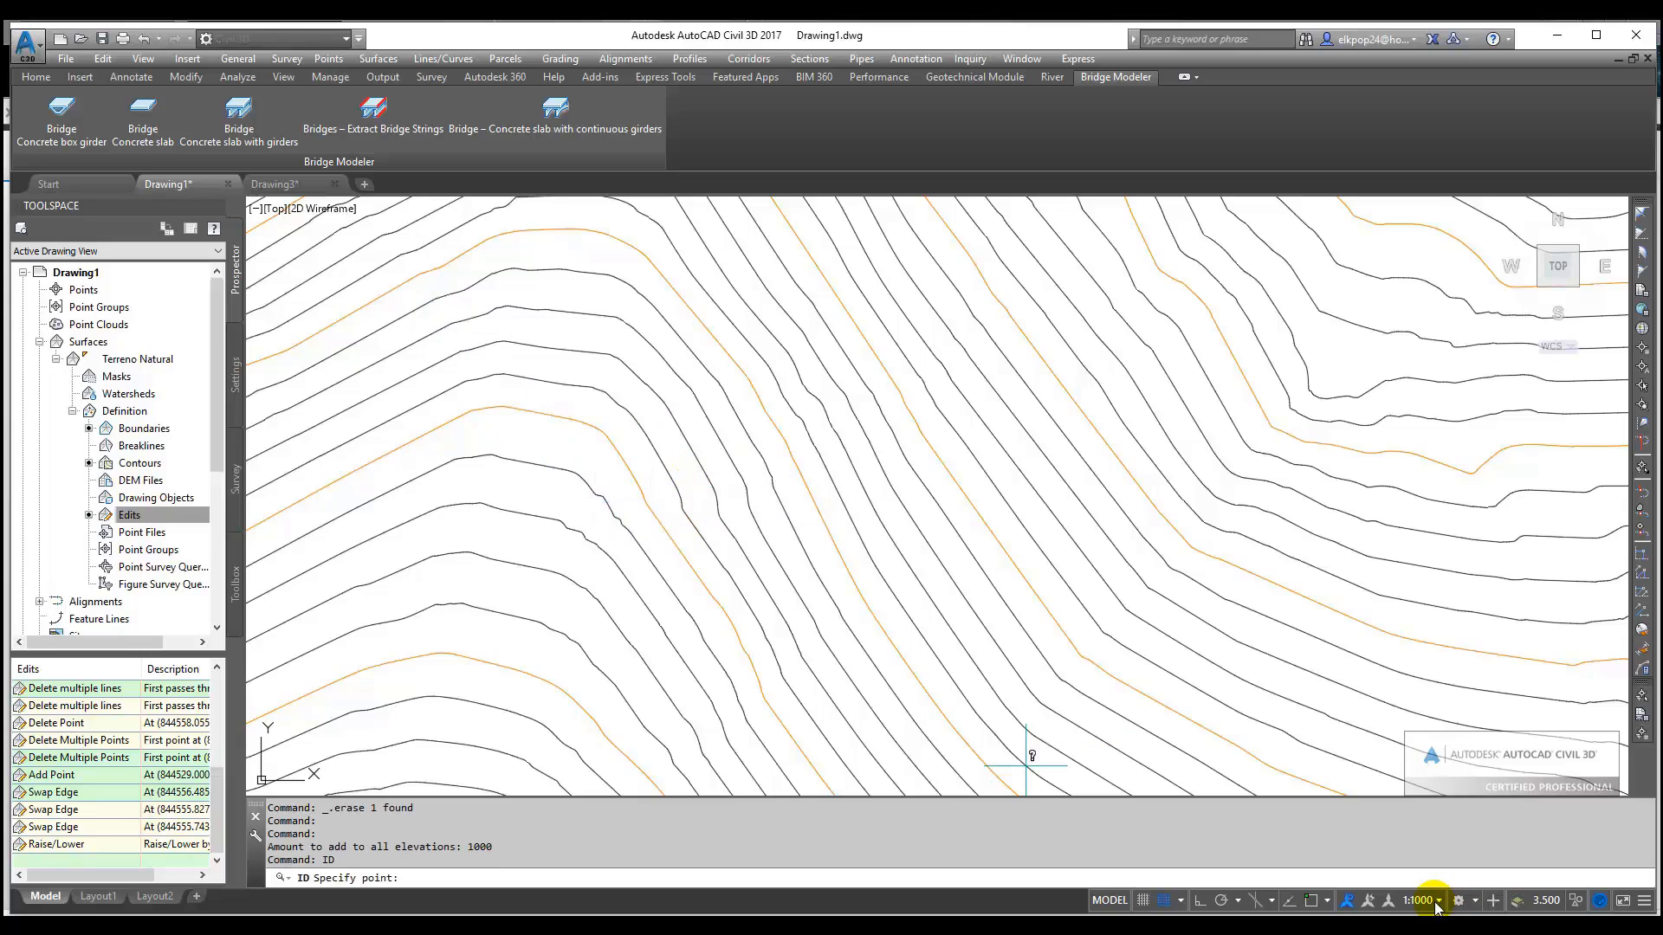
{"action": "left_click", "coordinate": [1310, 901]}
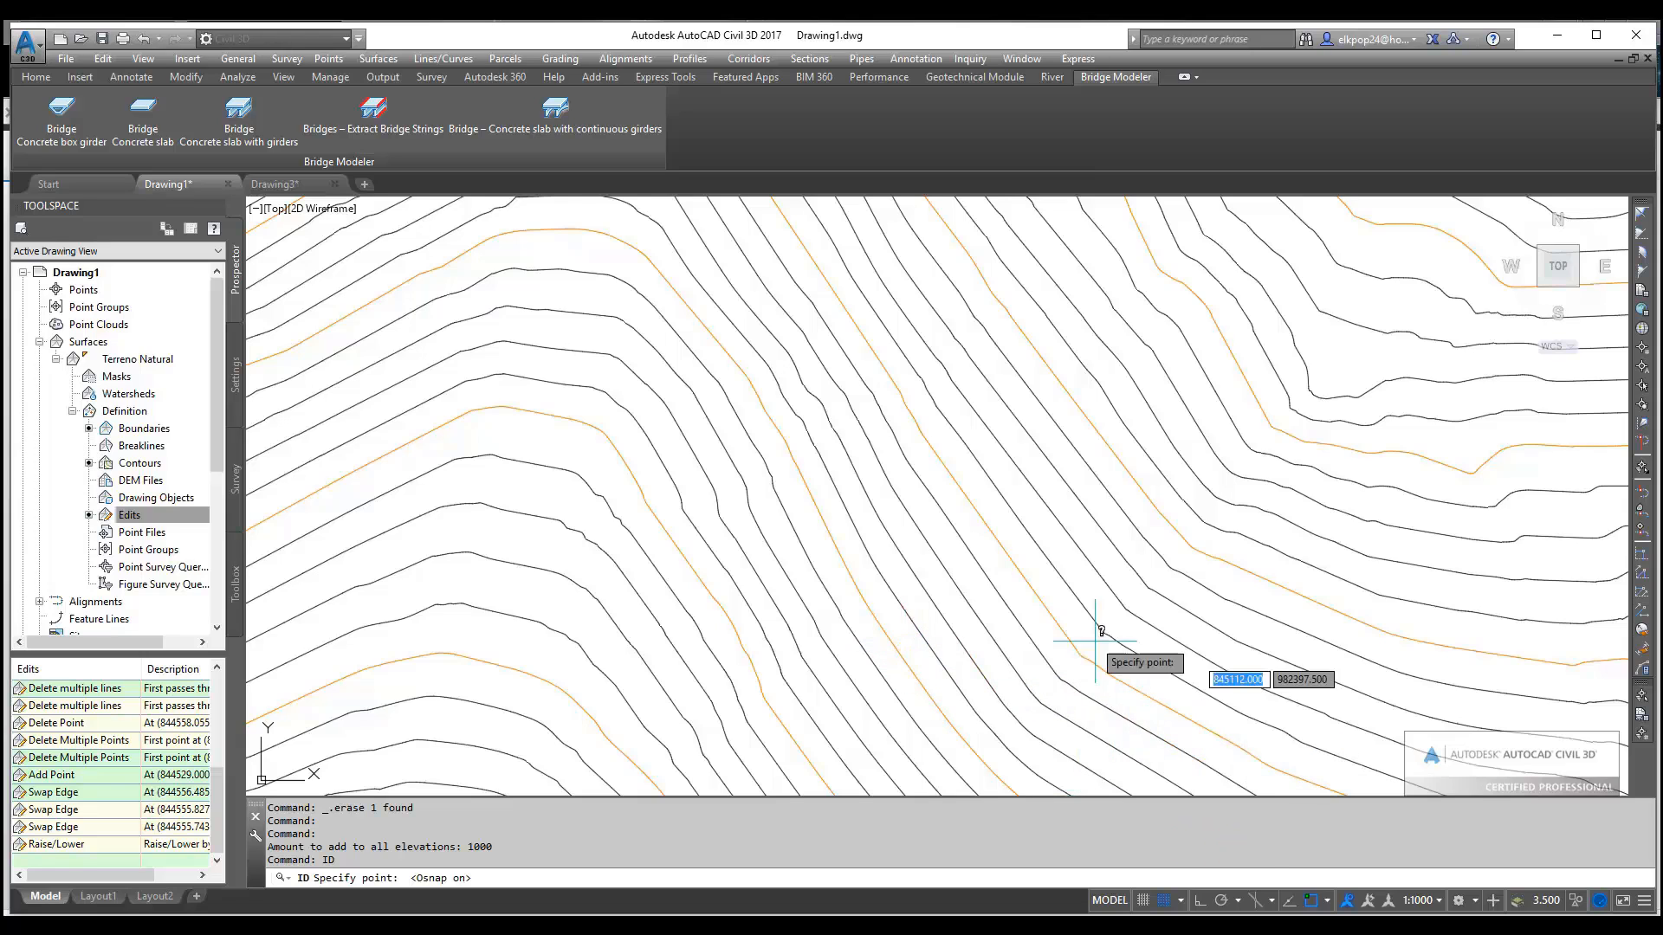
{"action": "scroll", "coordinate": [939, 524], "scroll_direction": "down", "scroll_amount": 3}
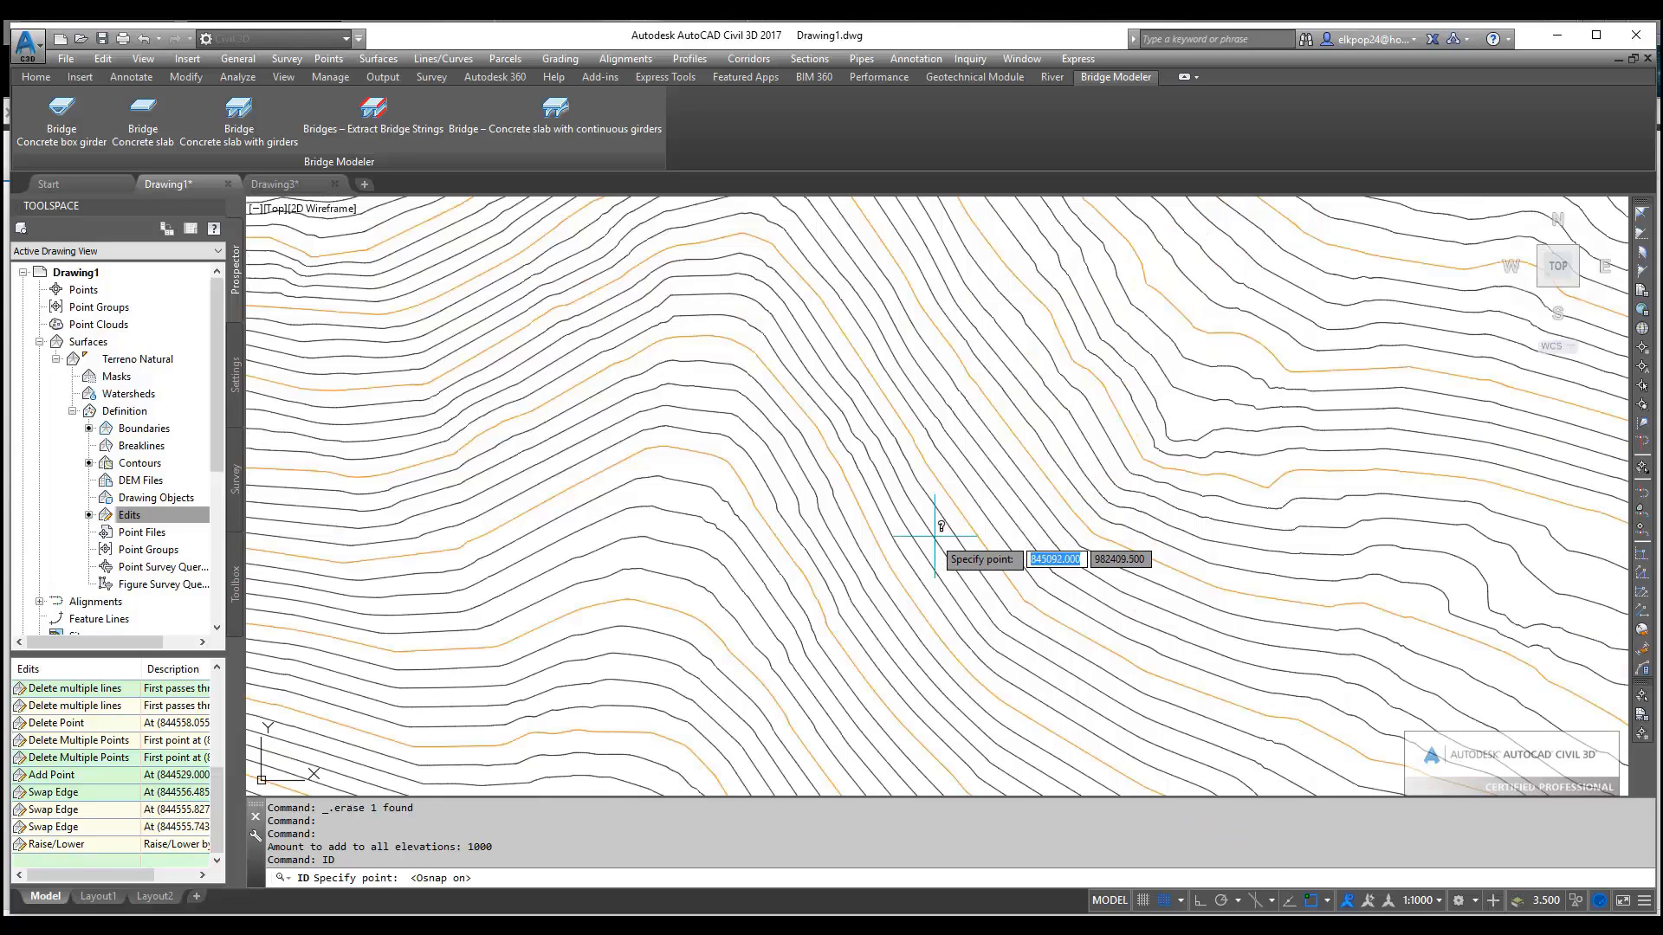
{"action": "left_click", "coordinate": [933, 535]}
{"action": "scroll", "coordinate": [931, 538], "scroll_direction": "up", "scroll_amount": 3}
{"action": "left_click", "coordinate": [931, 538]}
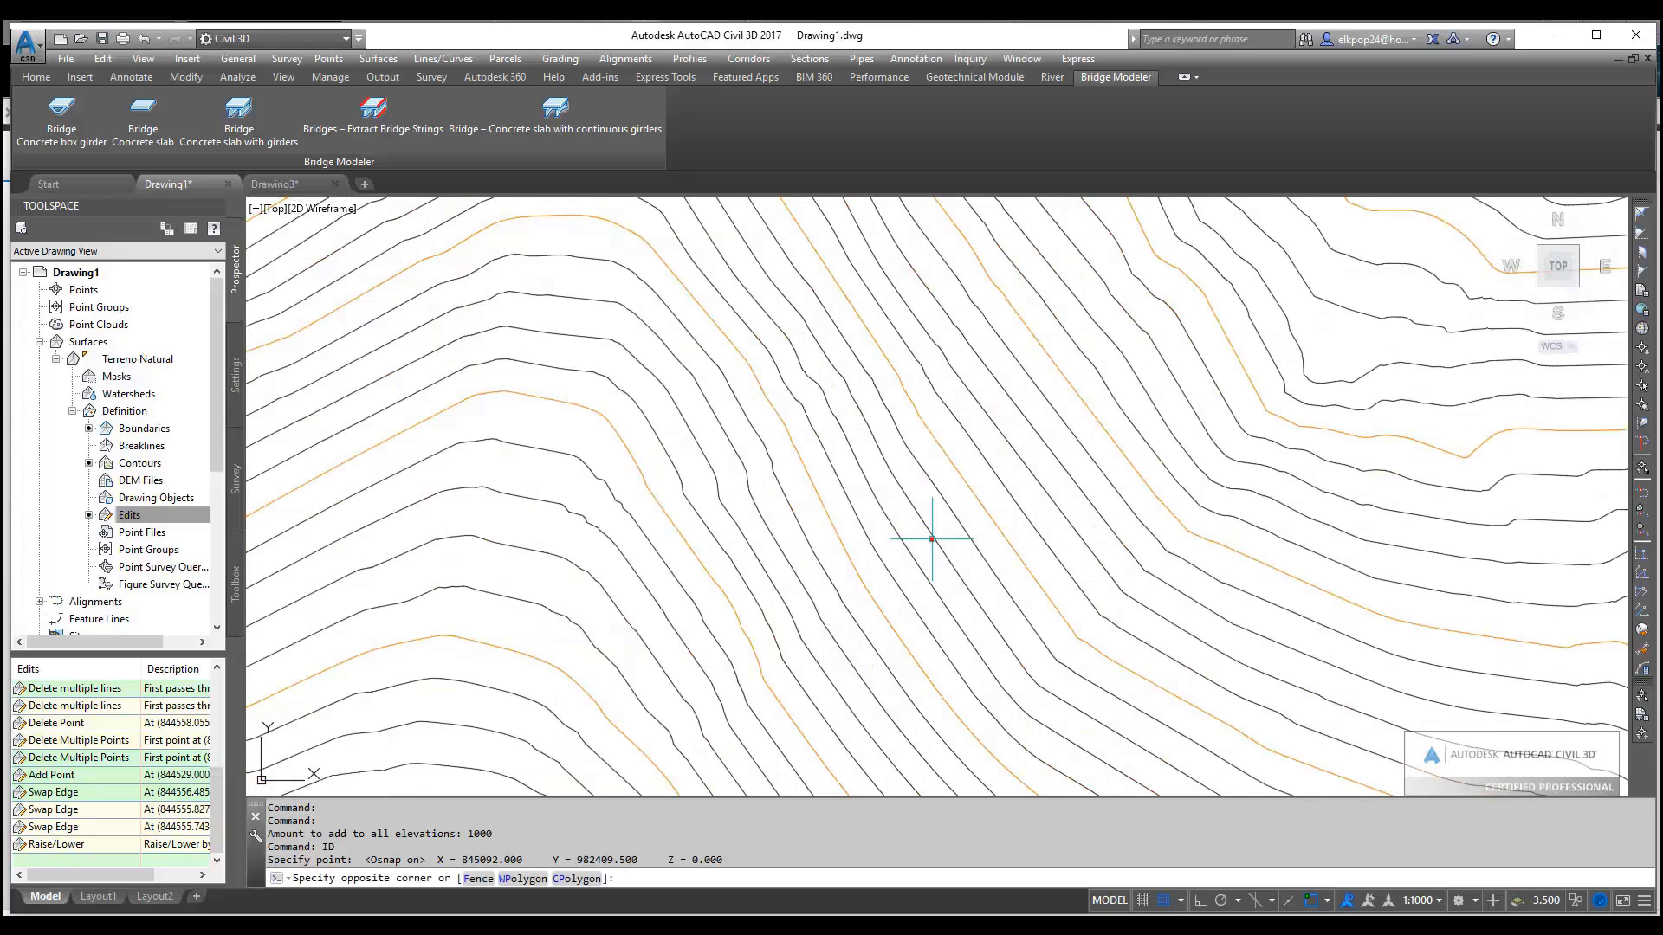
{"action": "left_click", "coordinate": [920, 533]}
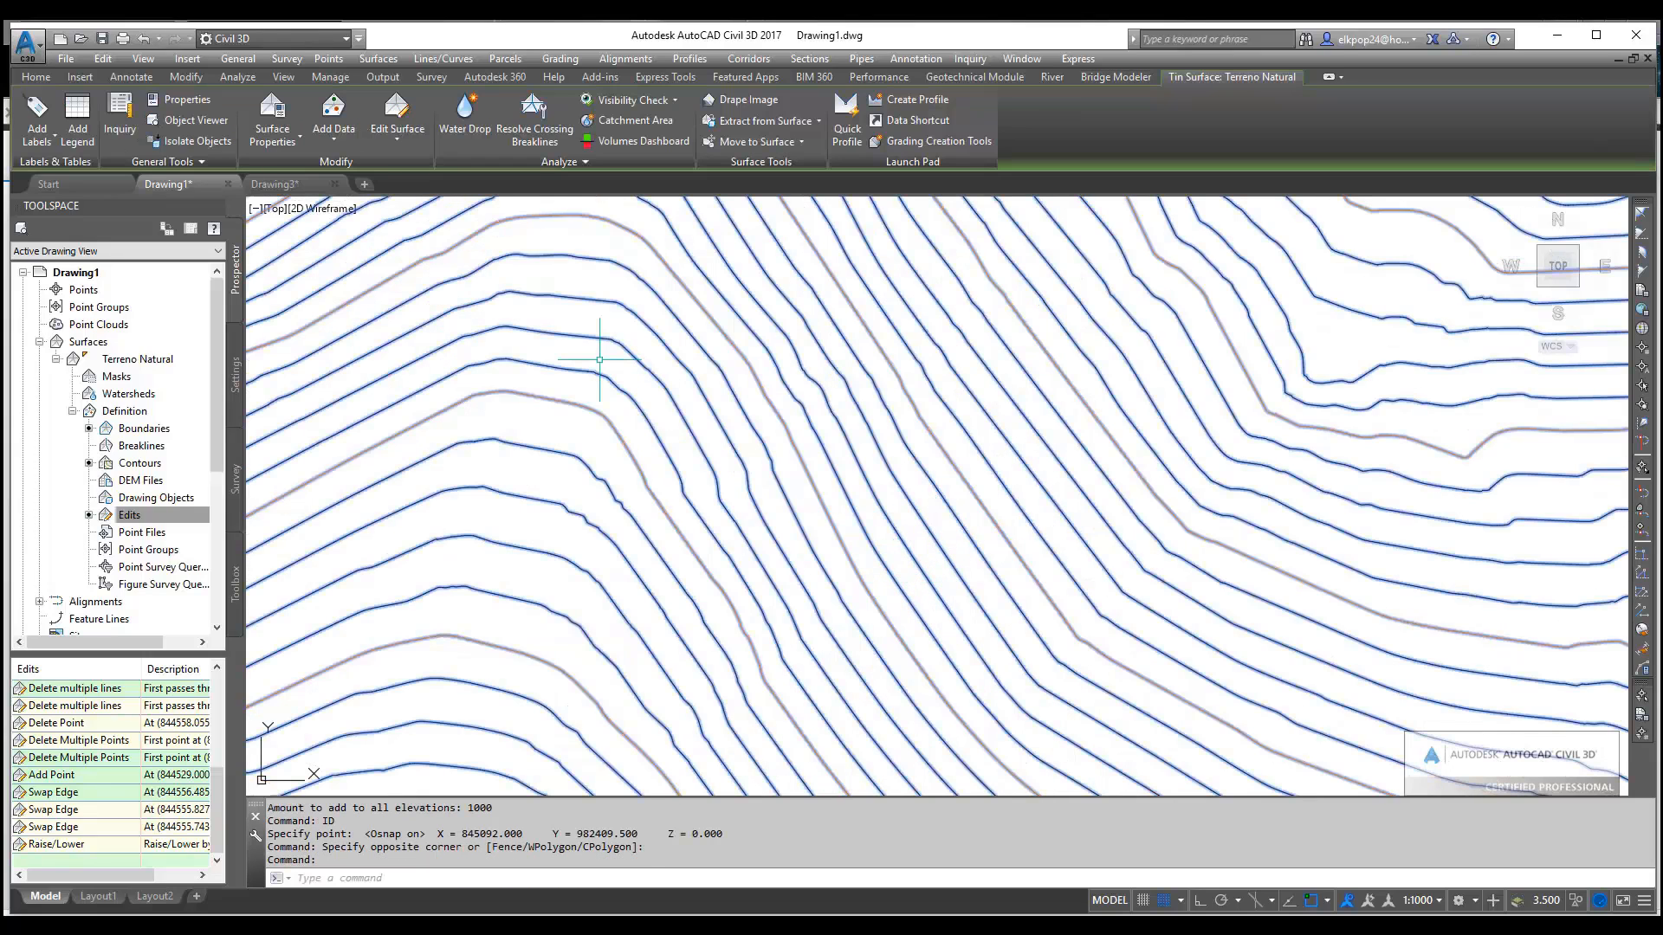
Turn off grid snap and enable all object snap modes while querying the coordinates of a point on a contour with ID
{"action": "key", "text": "Return"}
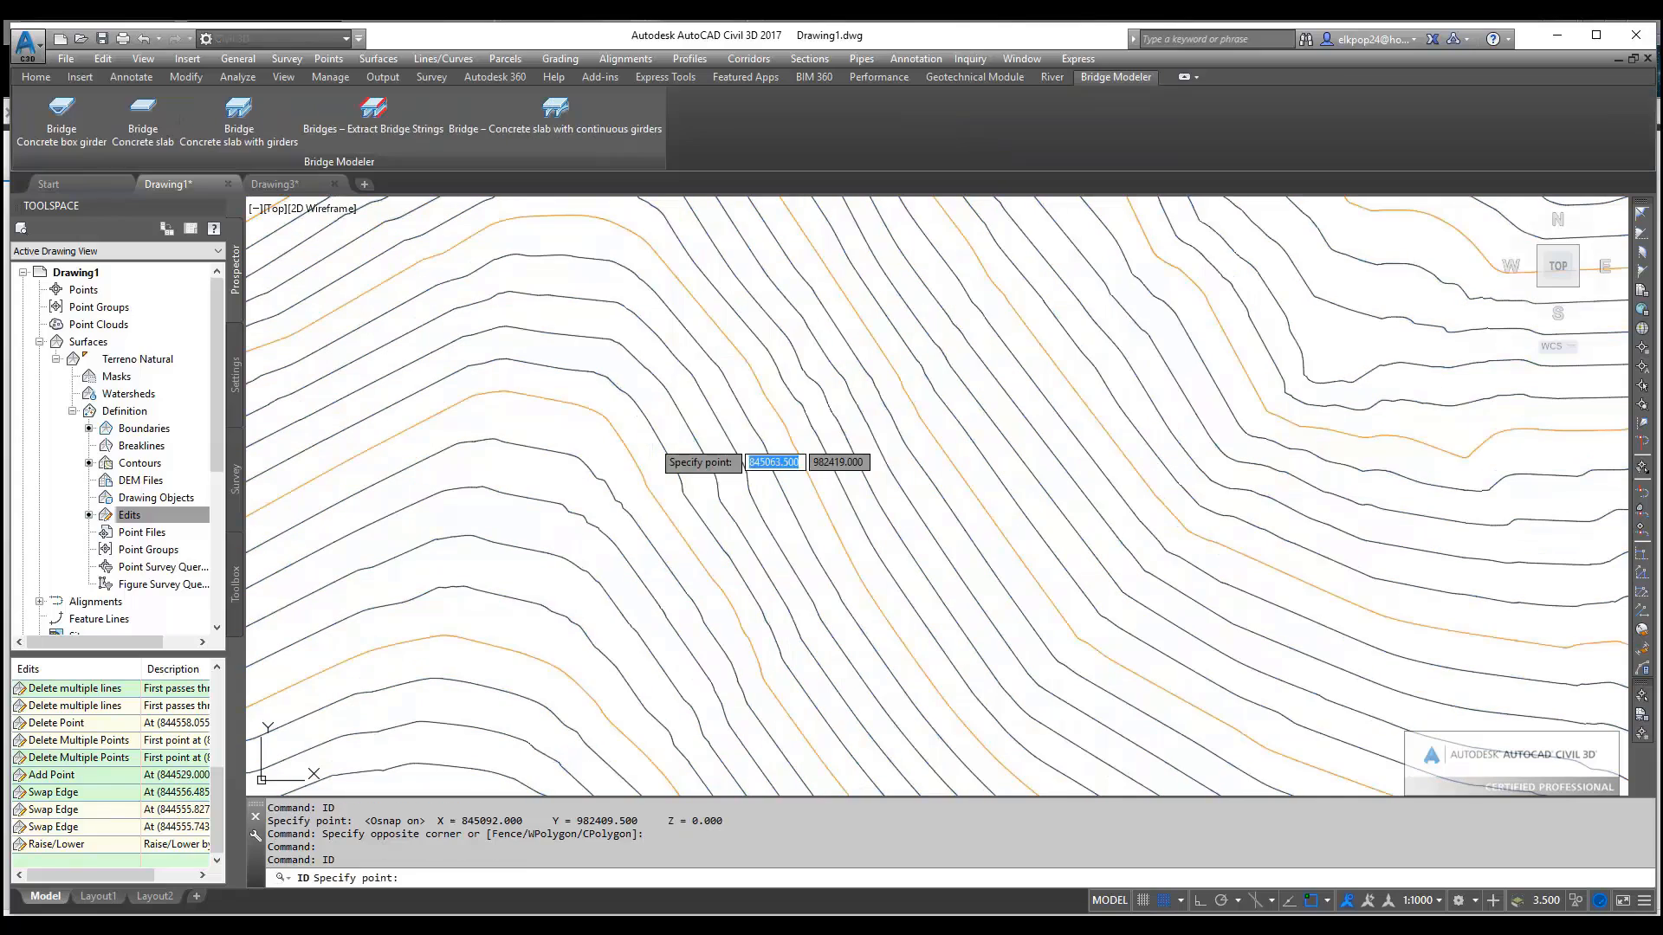
{"action": "scroll", "coordinate": [628, 372], "scroll_direction": "up", "scroll_amount": 5}
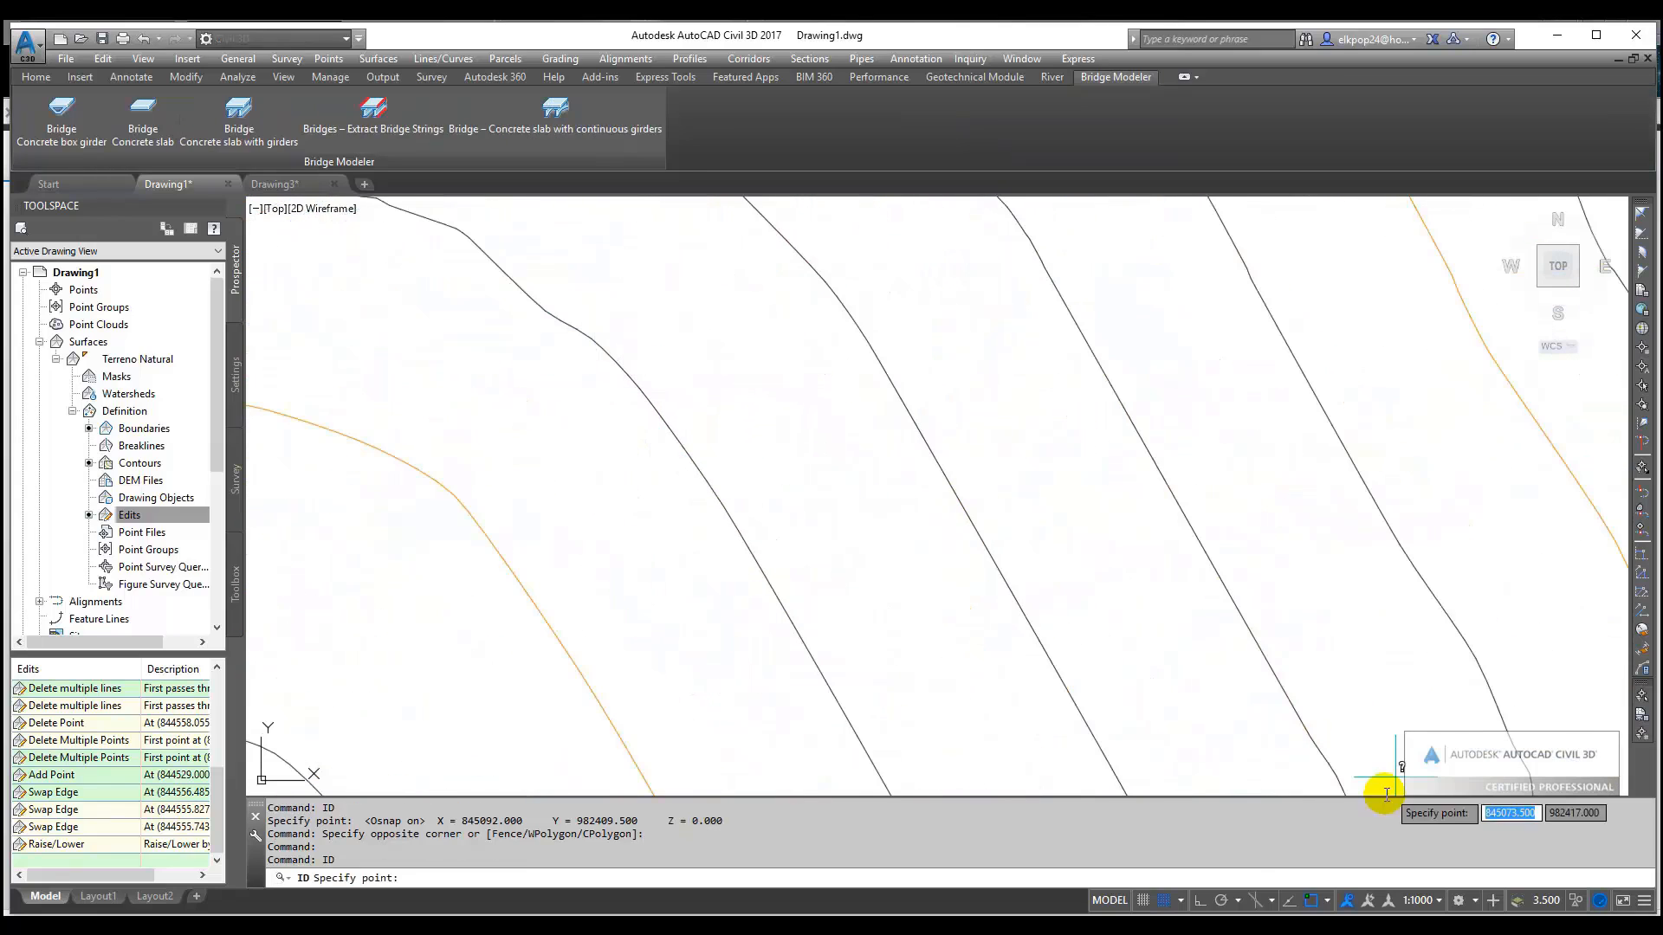
{"action": "left_click", "coordinate": [1169, 901]}
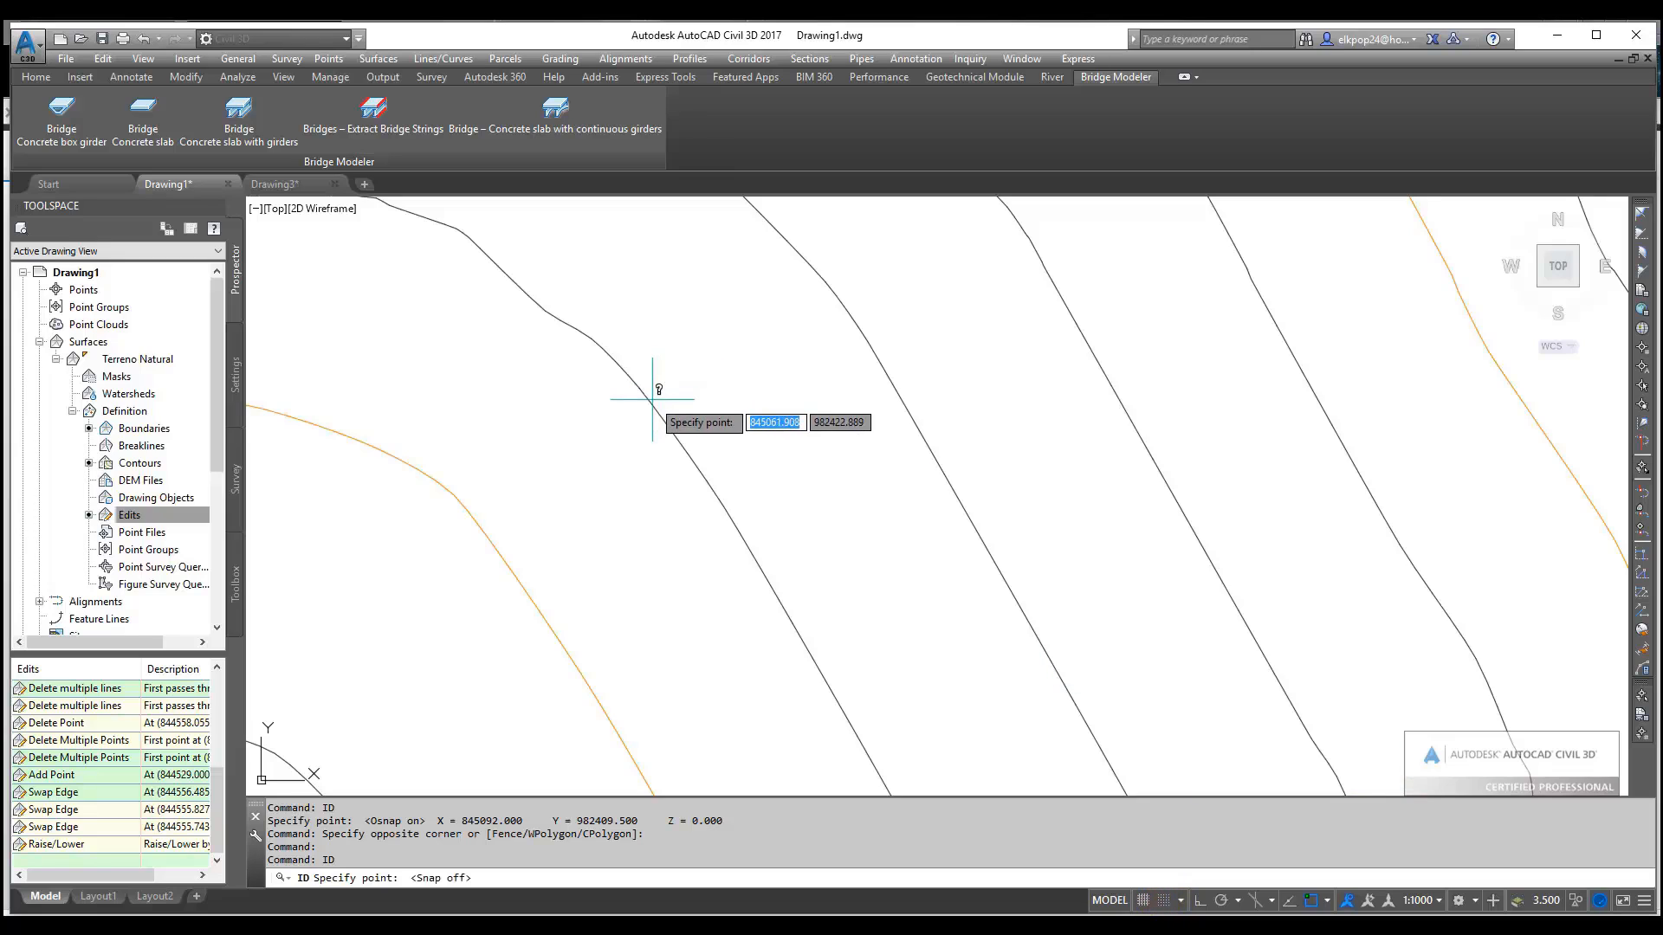
{"action": "right_click", "coordinate": [1309, 896]}
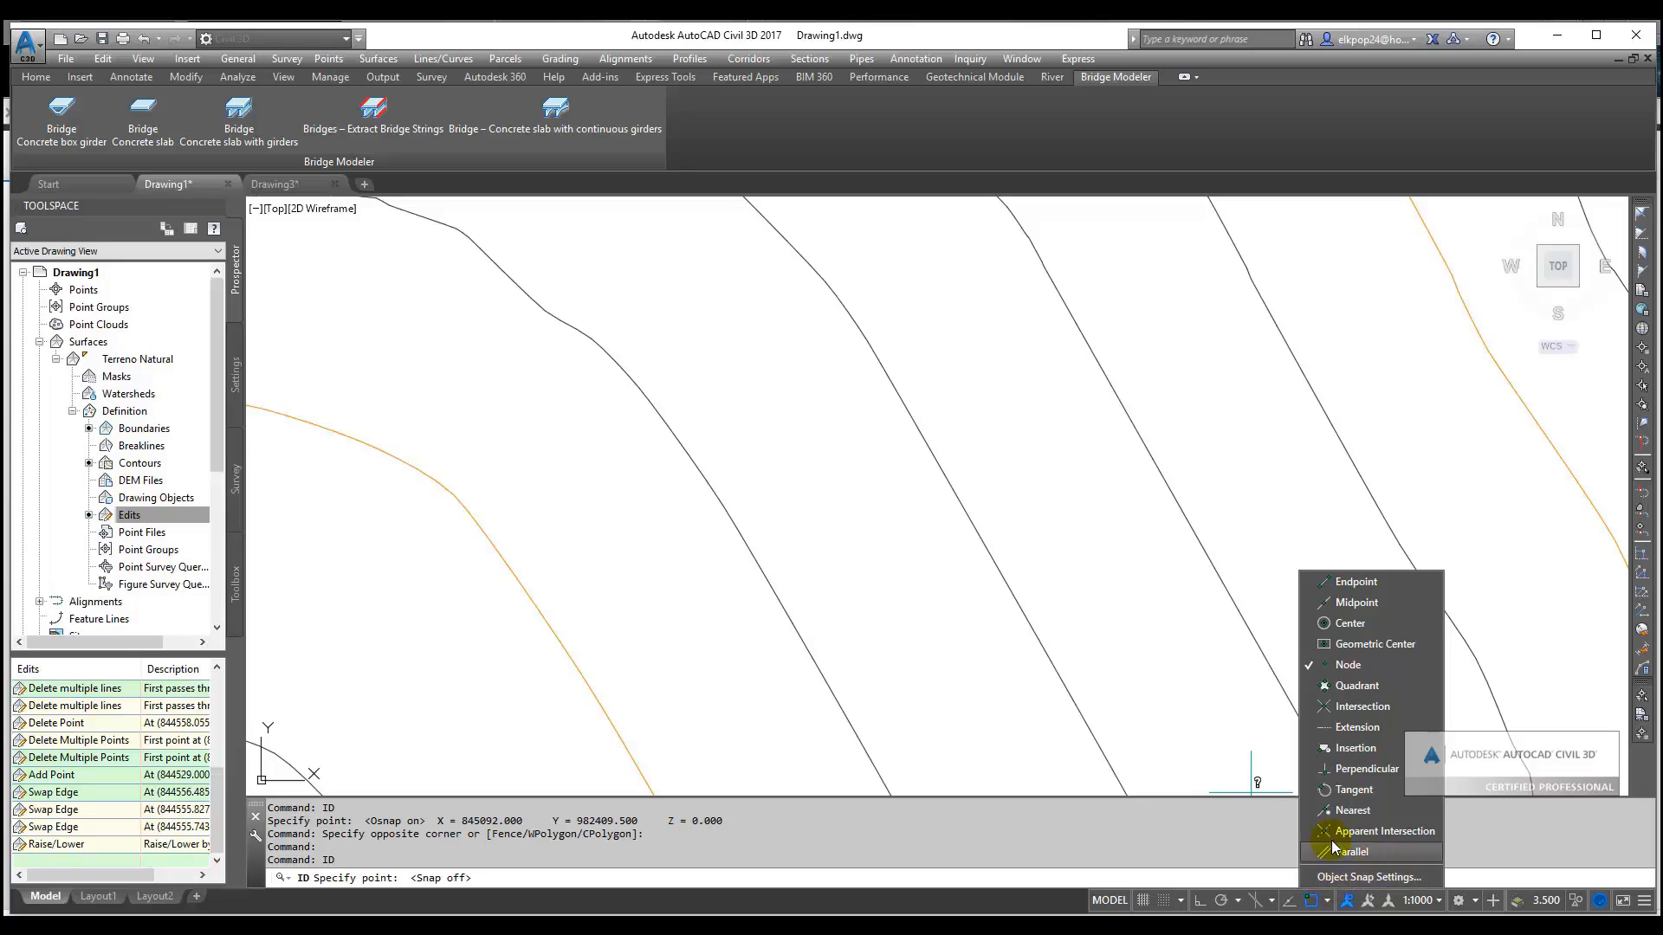
{"action": "left_click", "coordinate": [1338, 878]}
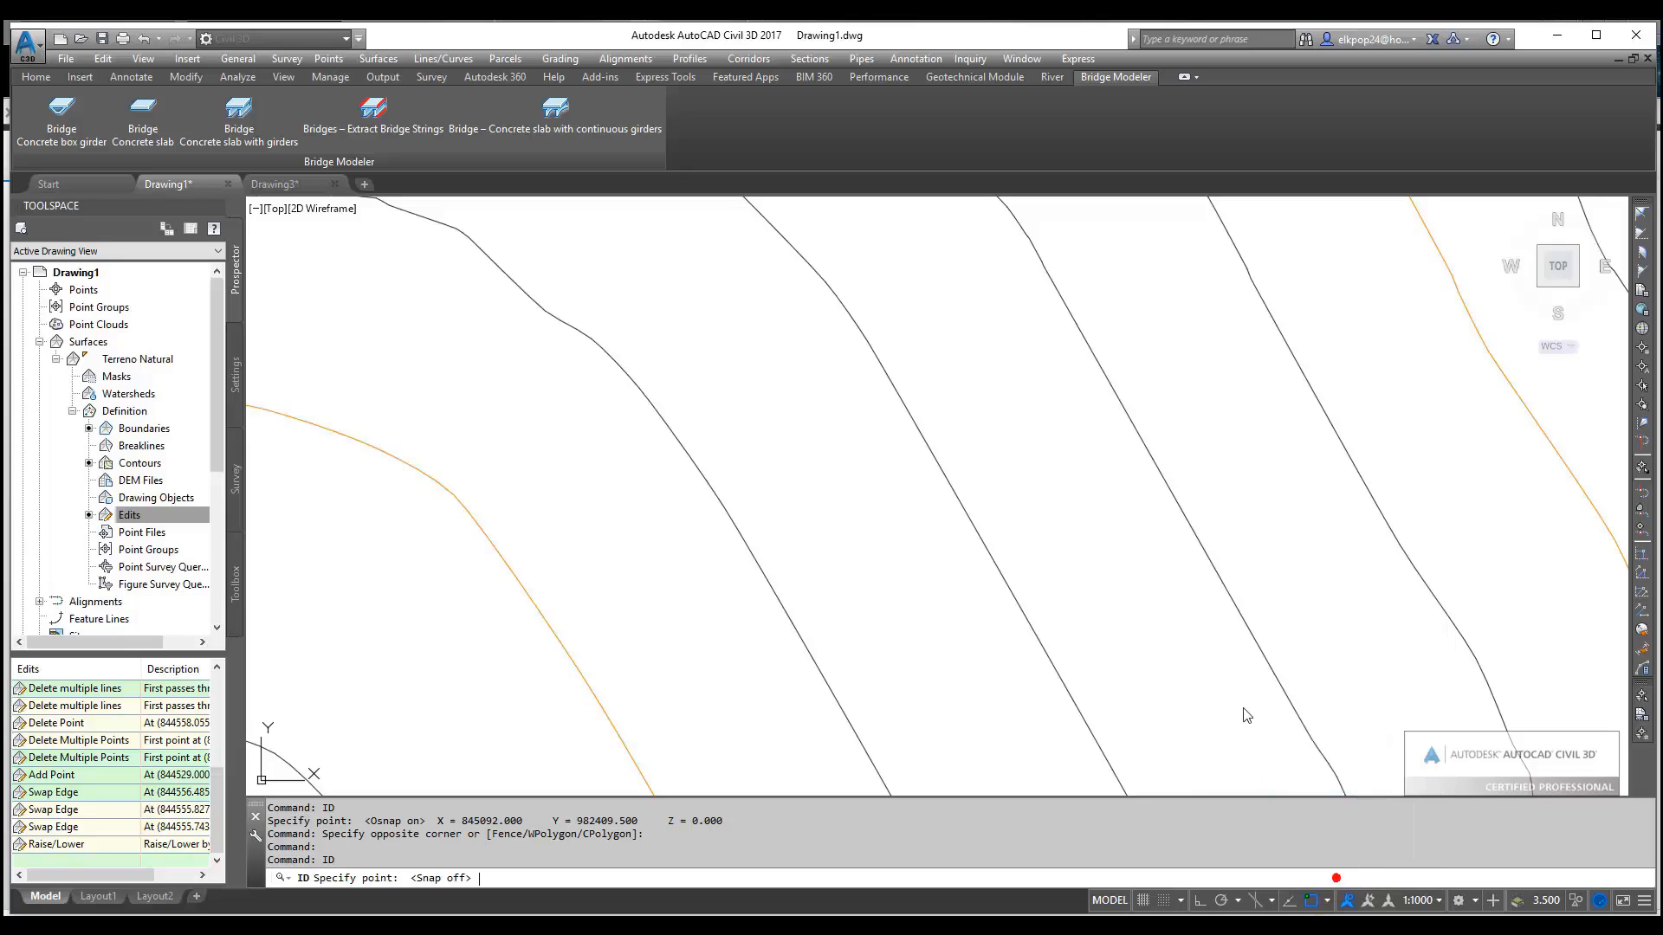
{"action": "left_click", "coordinate": [961, 379]}
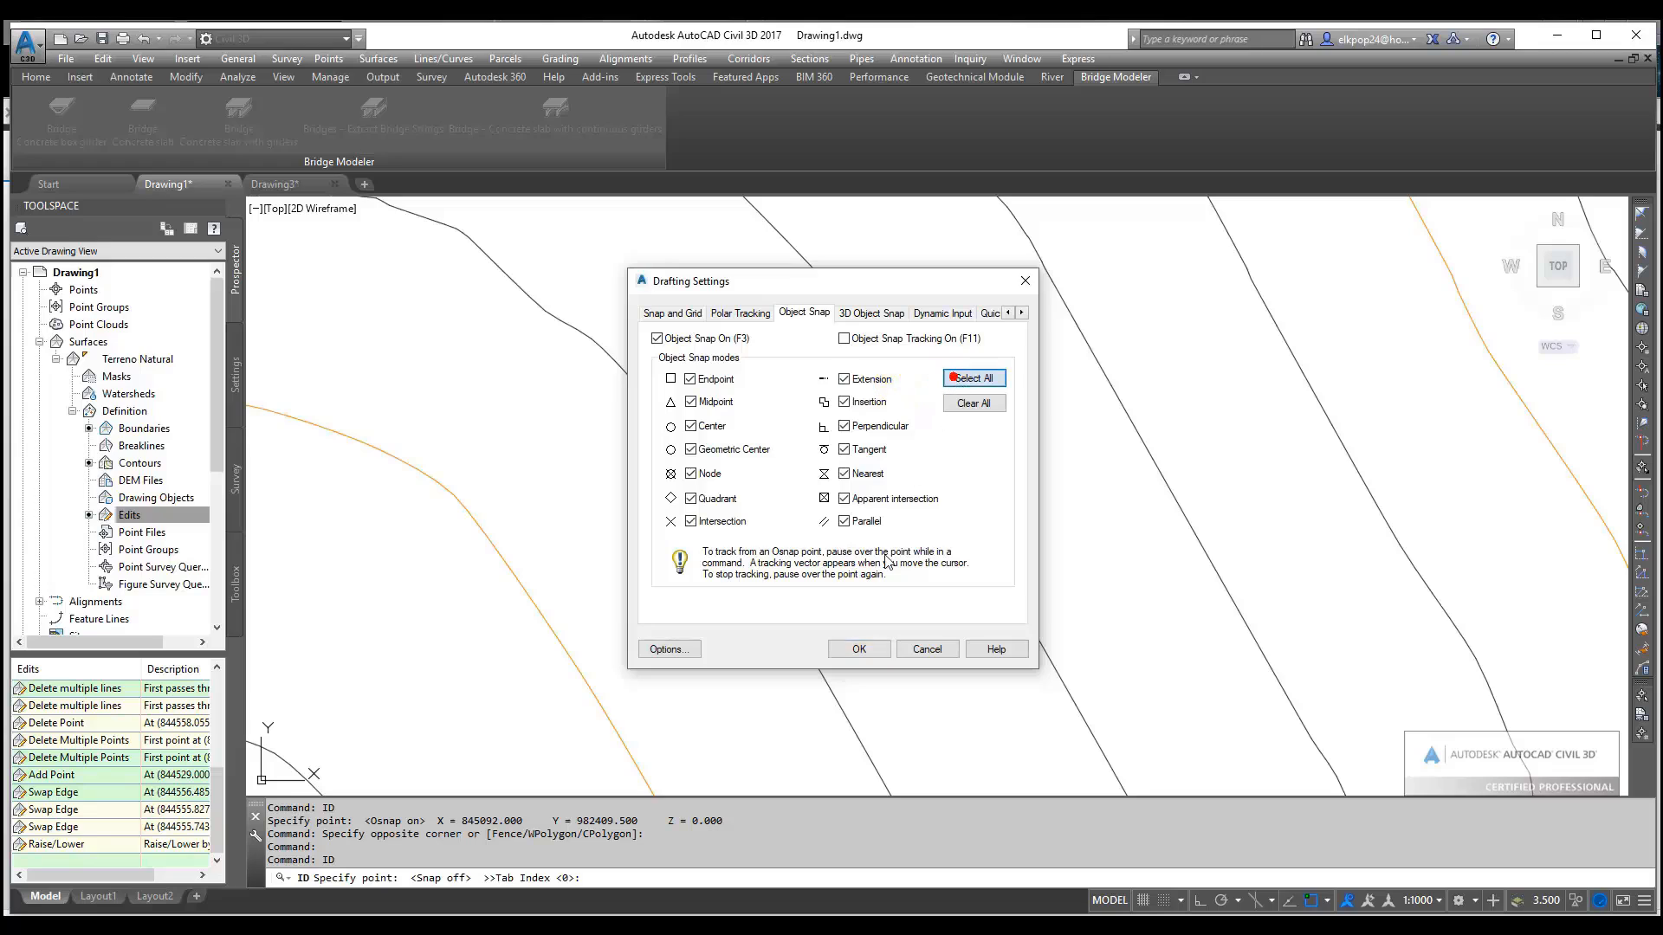
{"action": "left_click", "coordinate": [858, 649]}
{"action": "left_click", "coordinate": [800, 637]}
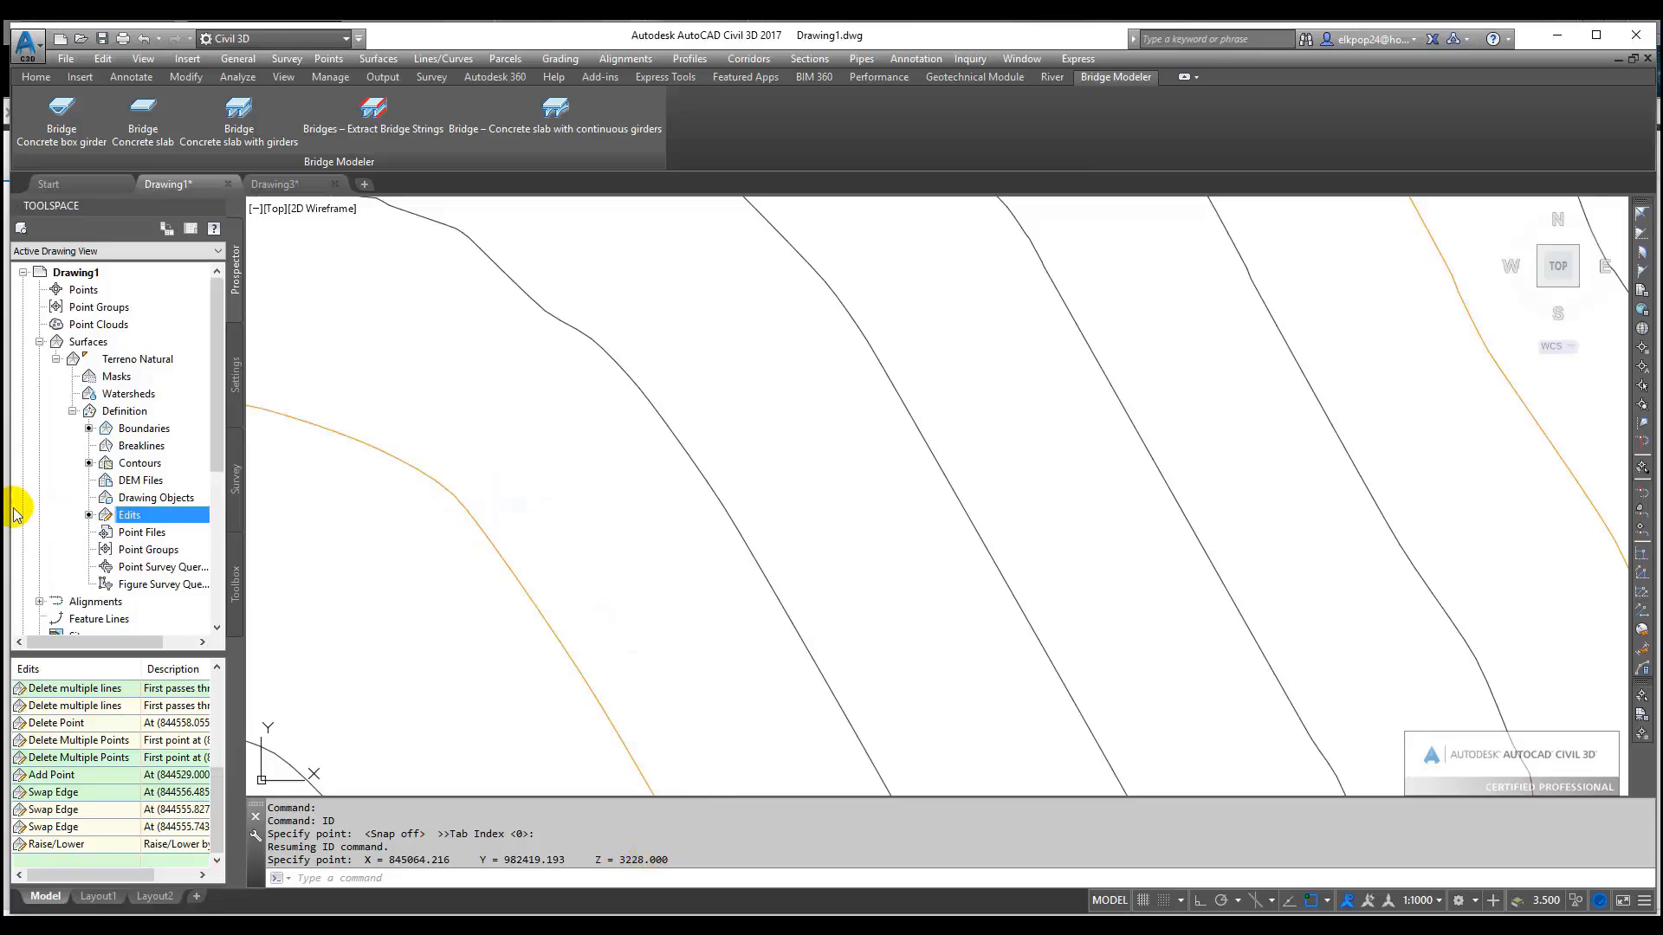
Delete the Raise/Lower edit from the Terreno Natural surface definition
{"action": "right_click", "coordinate": [73, 844]}
{"action": "left_click", "coordinate": [126, 762]}
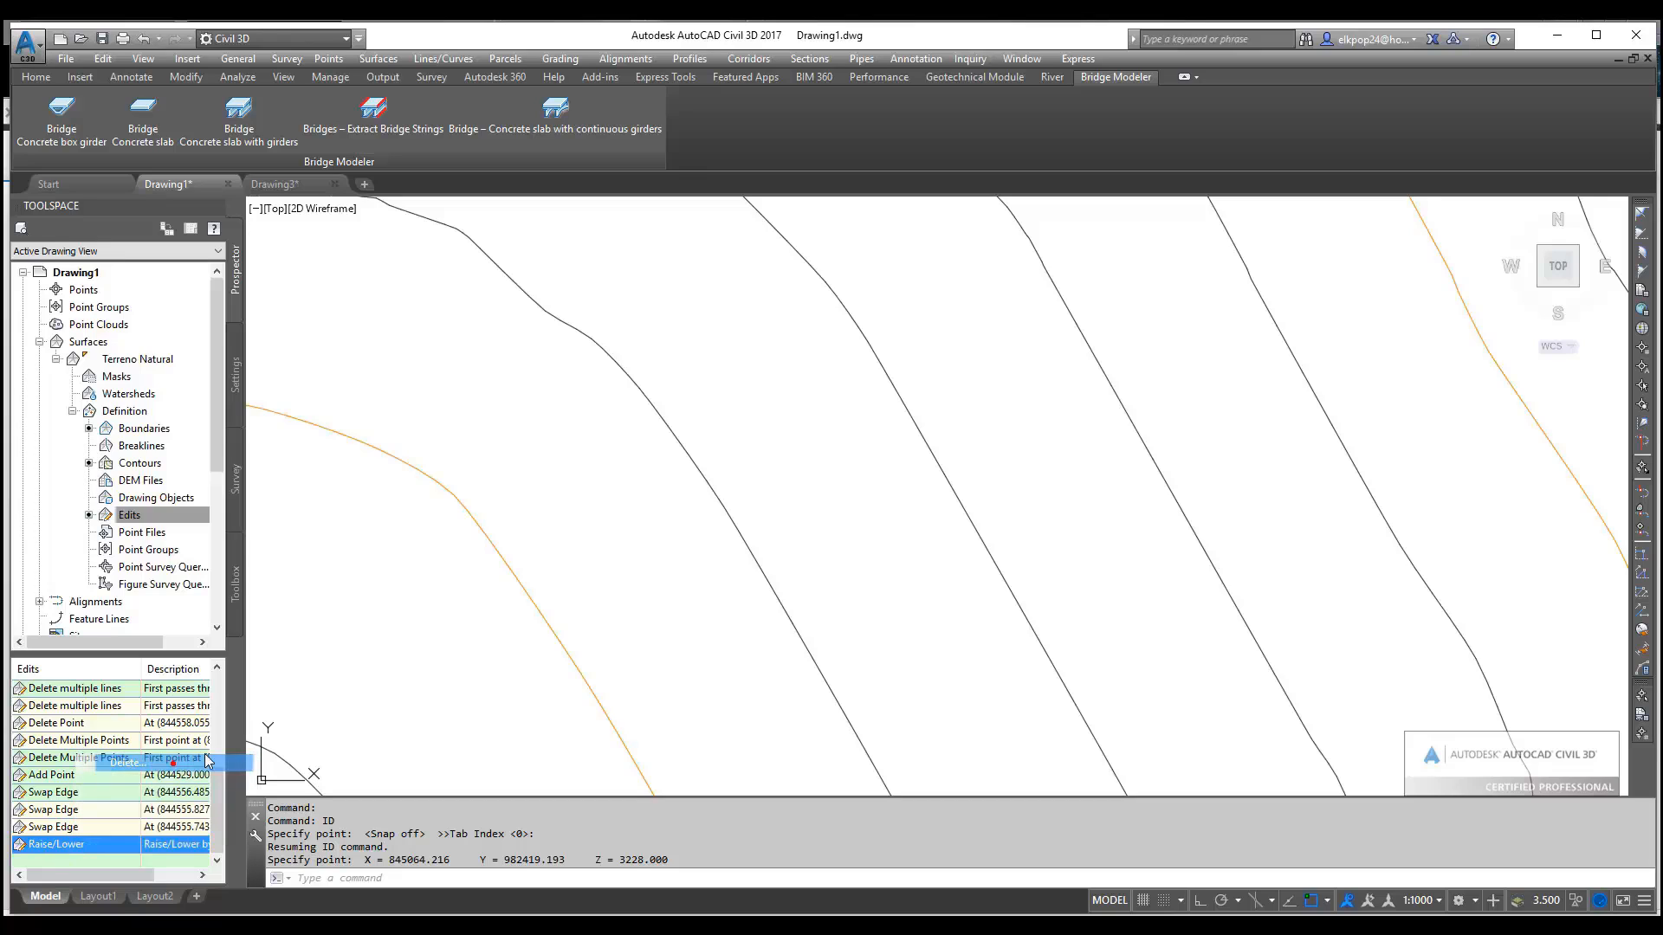
{"action": "left_click", "coordinate": [881, 518]}
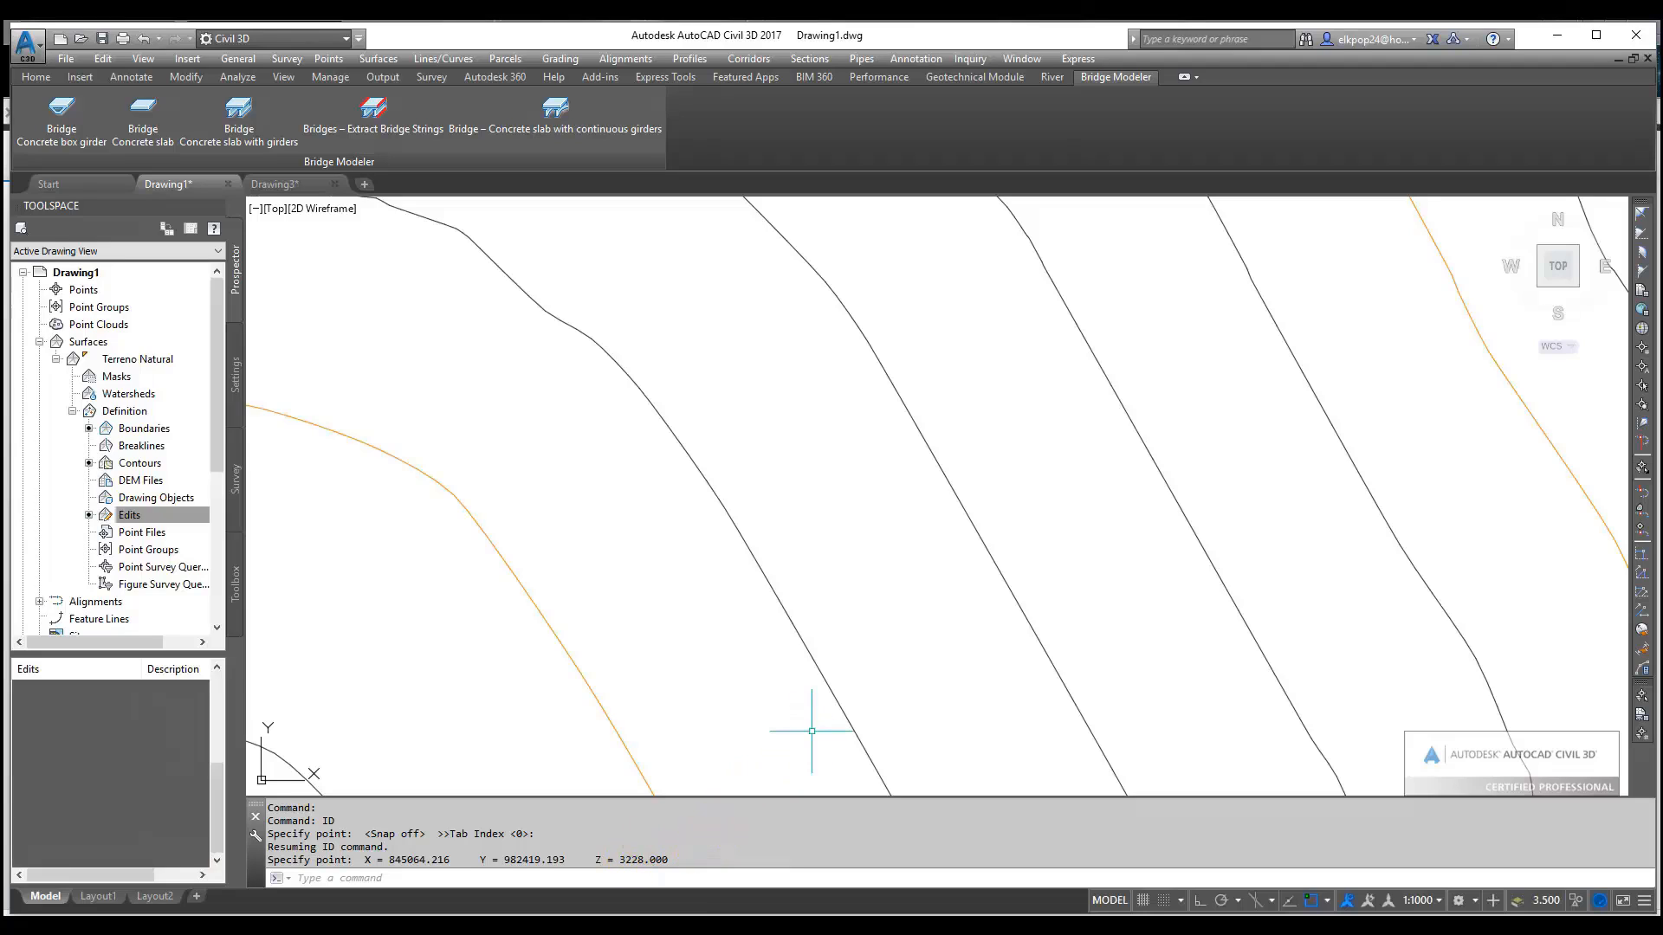
Query the coordinates of a point on a contour again with the ID command
{"action": "key", "text": "Return"}
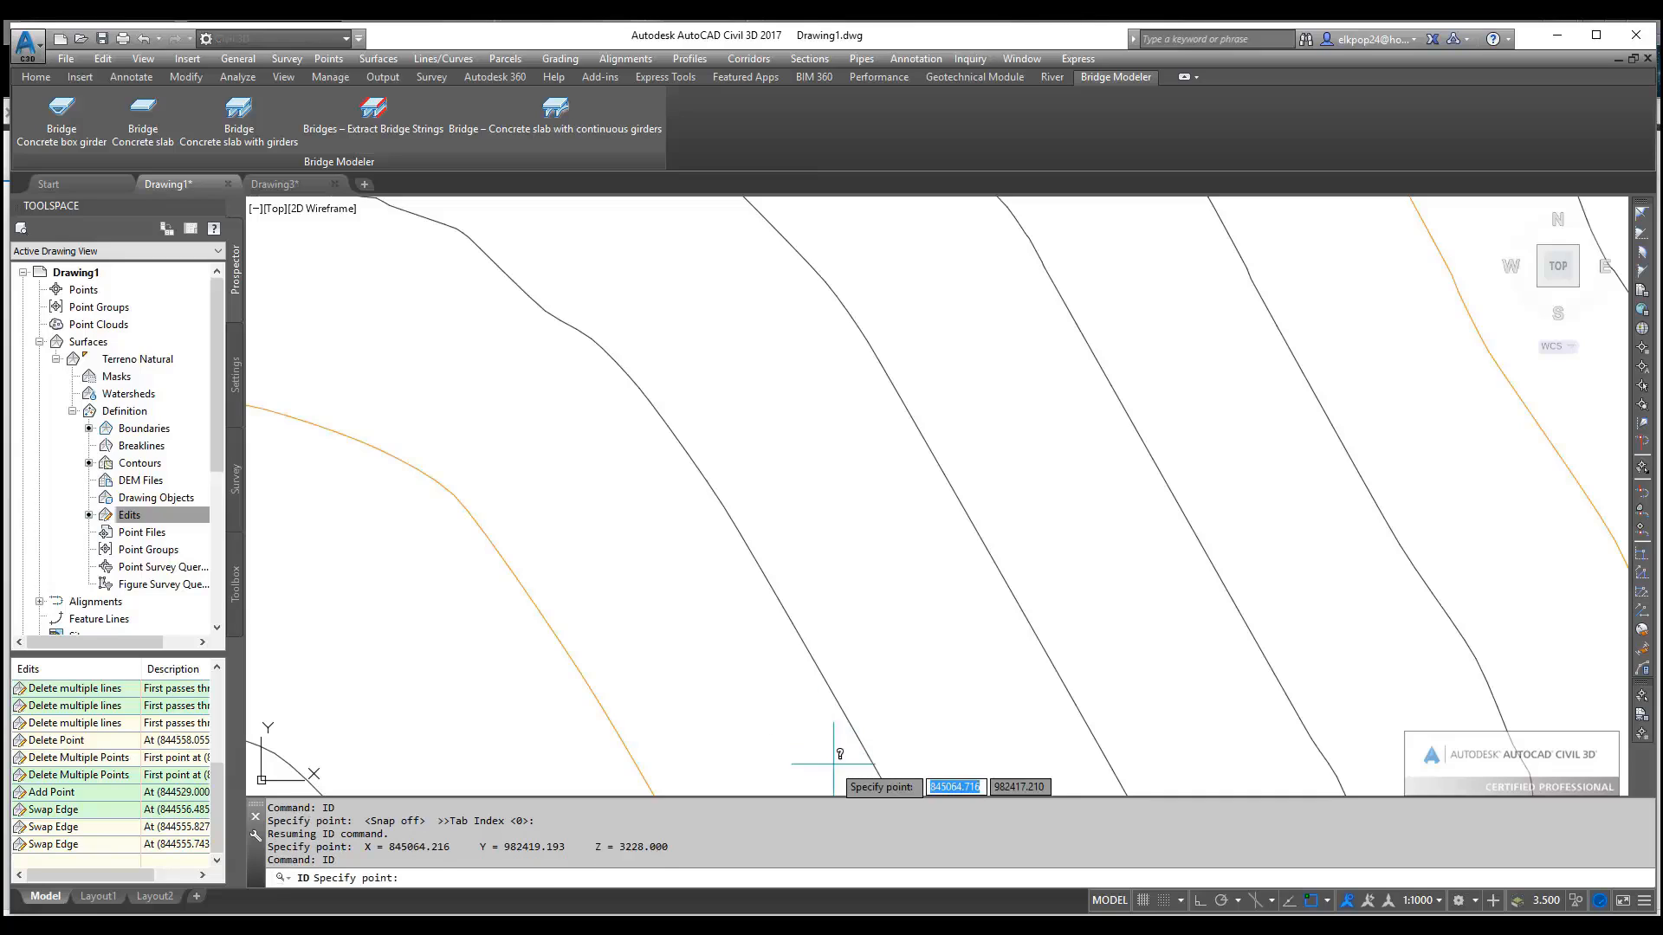
{"action": "left_click", "coordinate": [855, 732]}
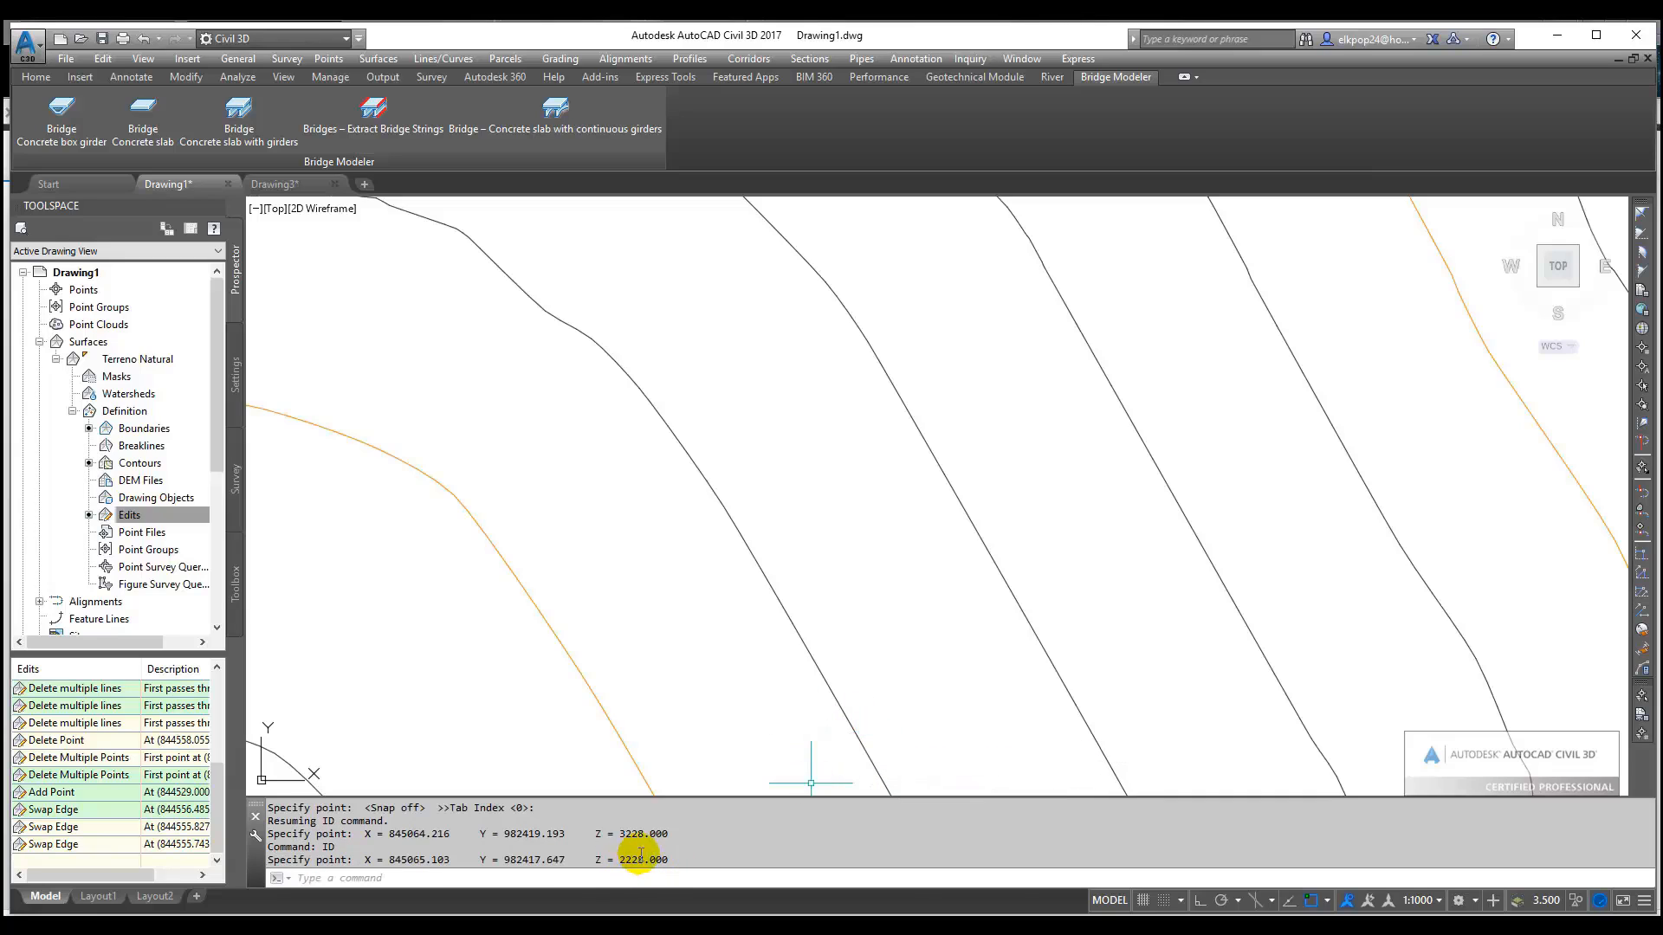
Start a Smooth Surface edit on Terreno Natural with Natural neighbor interpolation as the smoothing method
{"action": "left_click", "coordinate": [126, 516]}
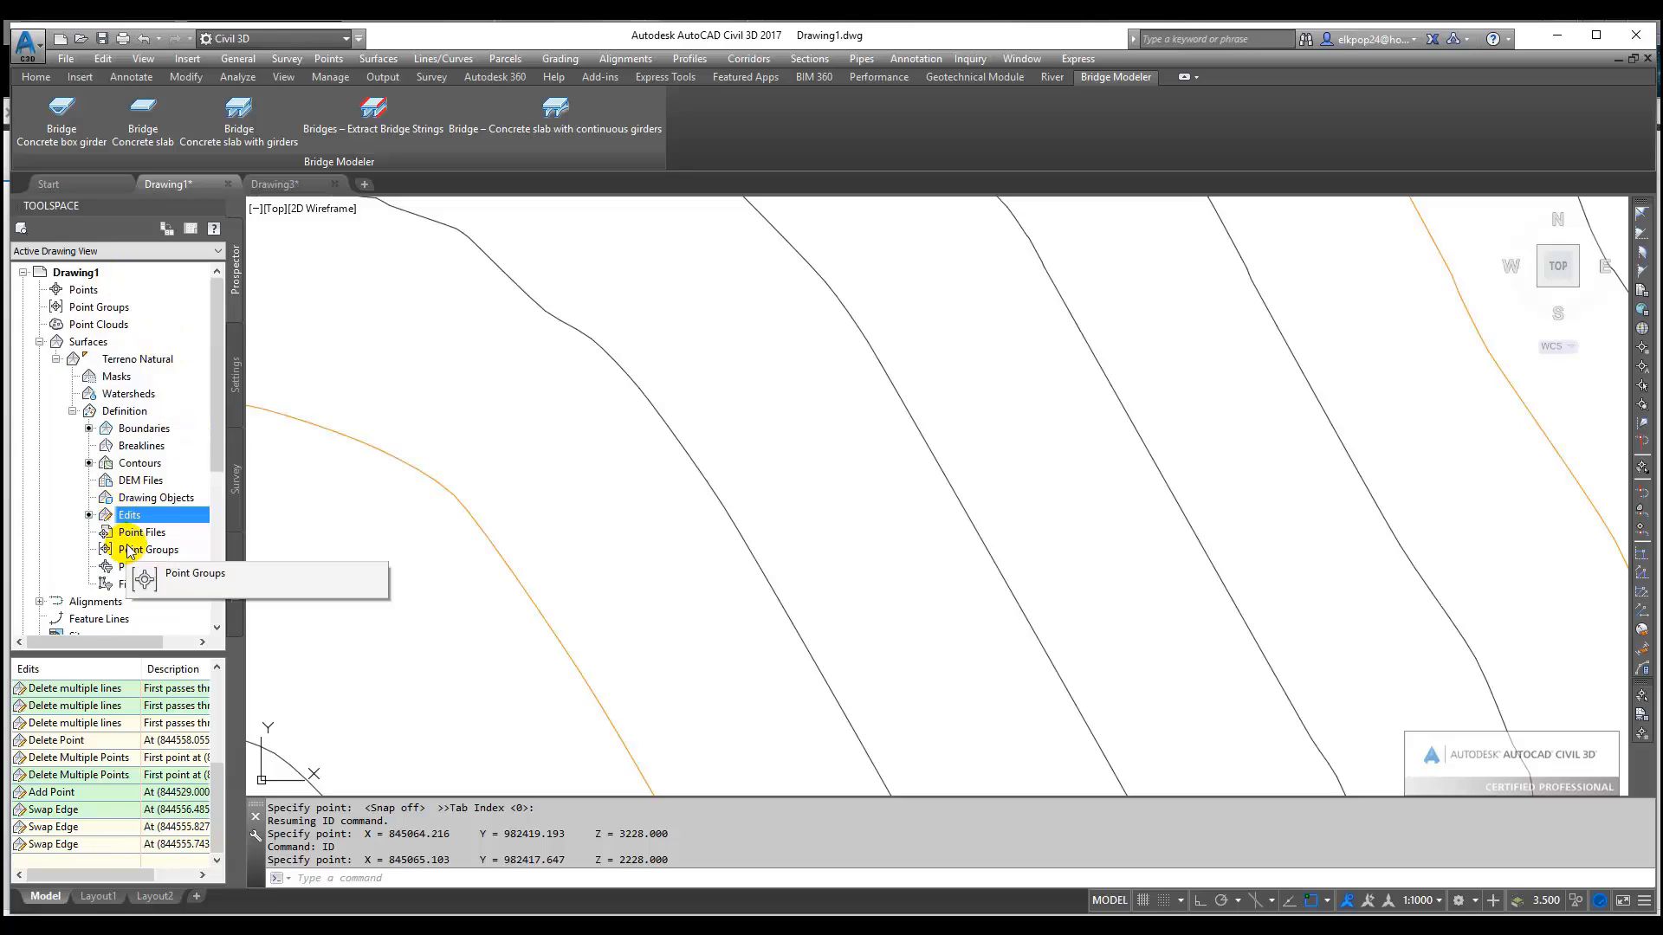
{"action": "right_click", "coordinate": [140, 514]}
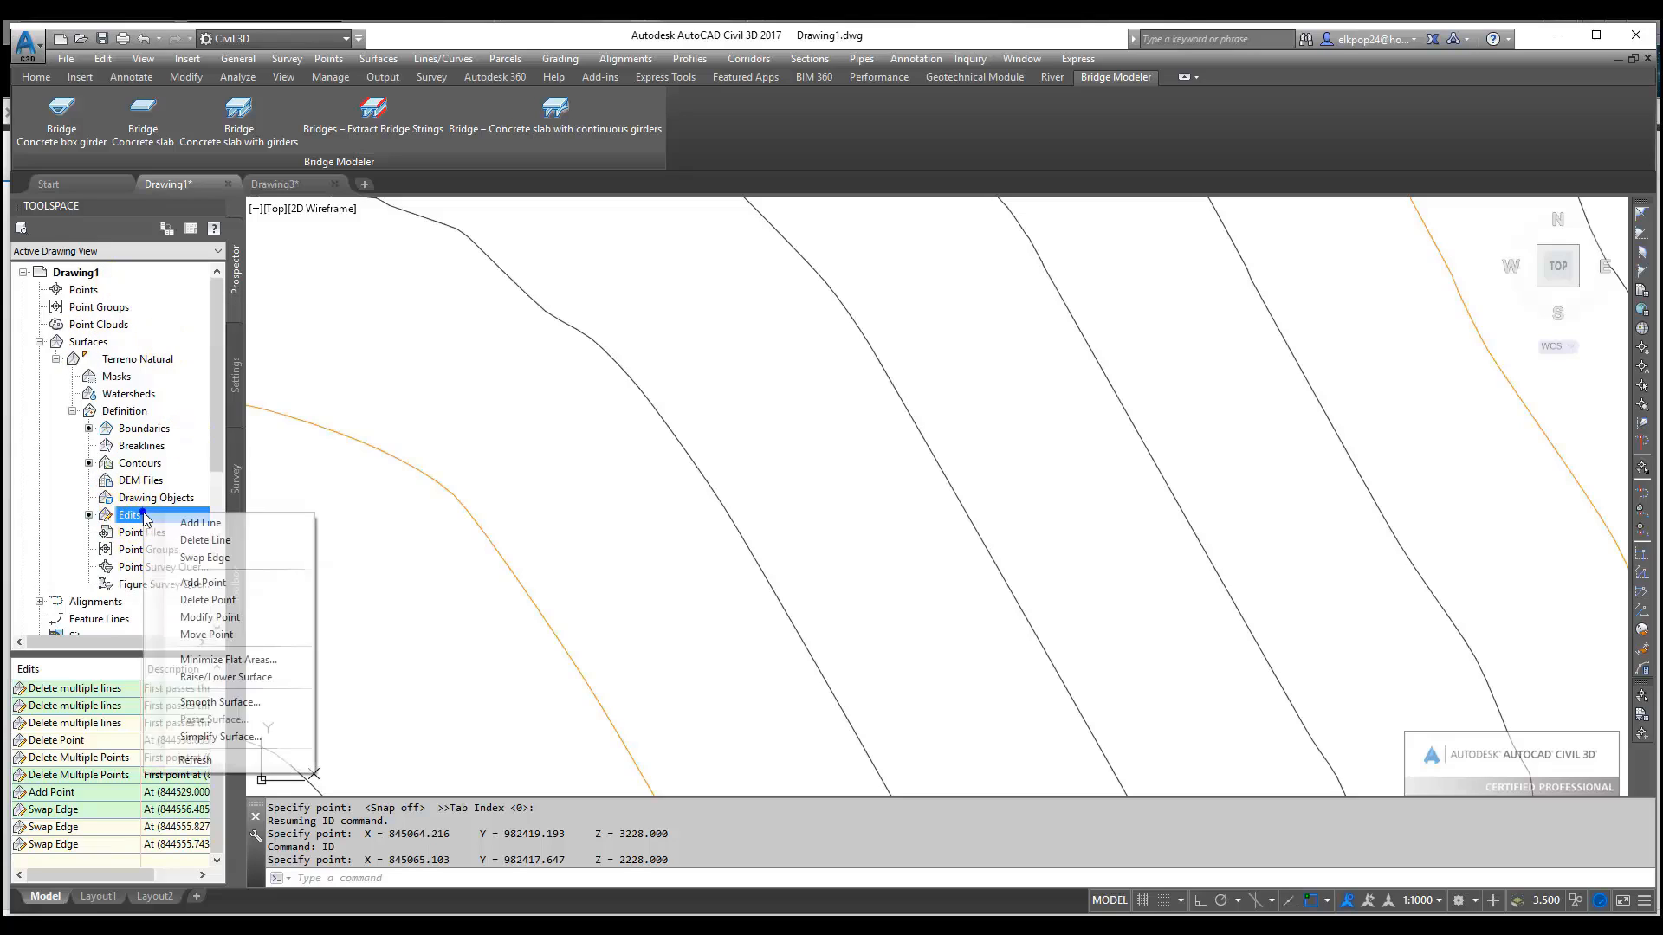
{"action": "left_click", "coordinate": [212, 703]}
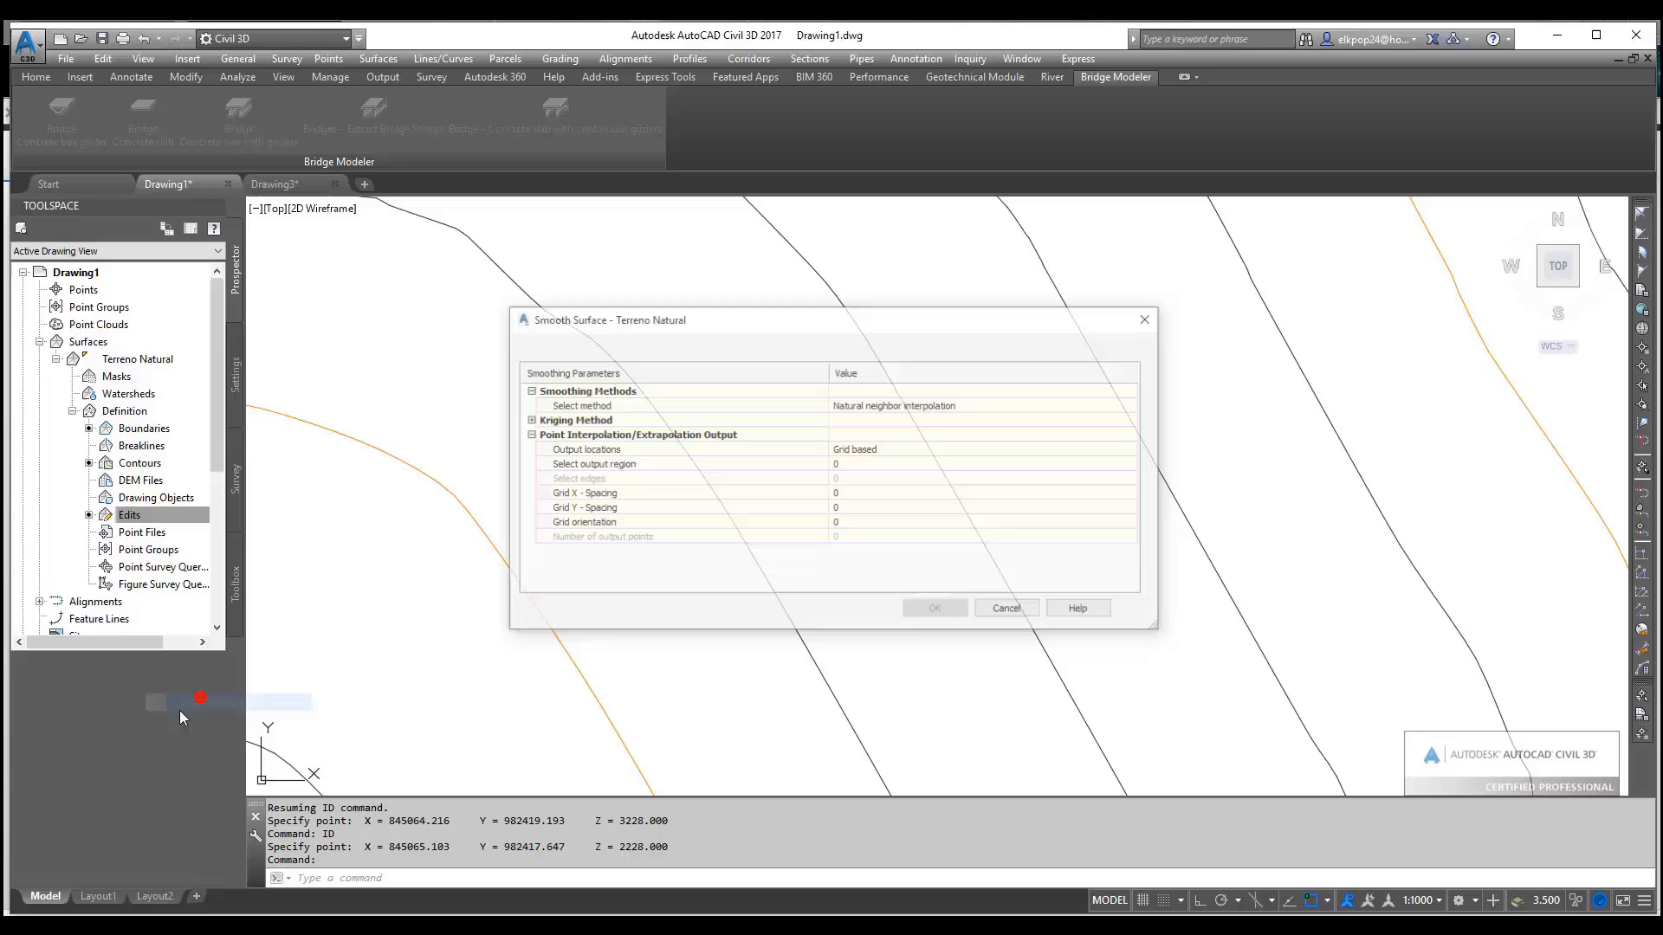
{"action": "left_click", "coordinate": [875, 406]}
{"action": "left_click", "coordinate": [842, 404]}
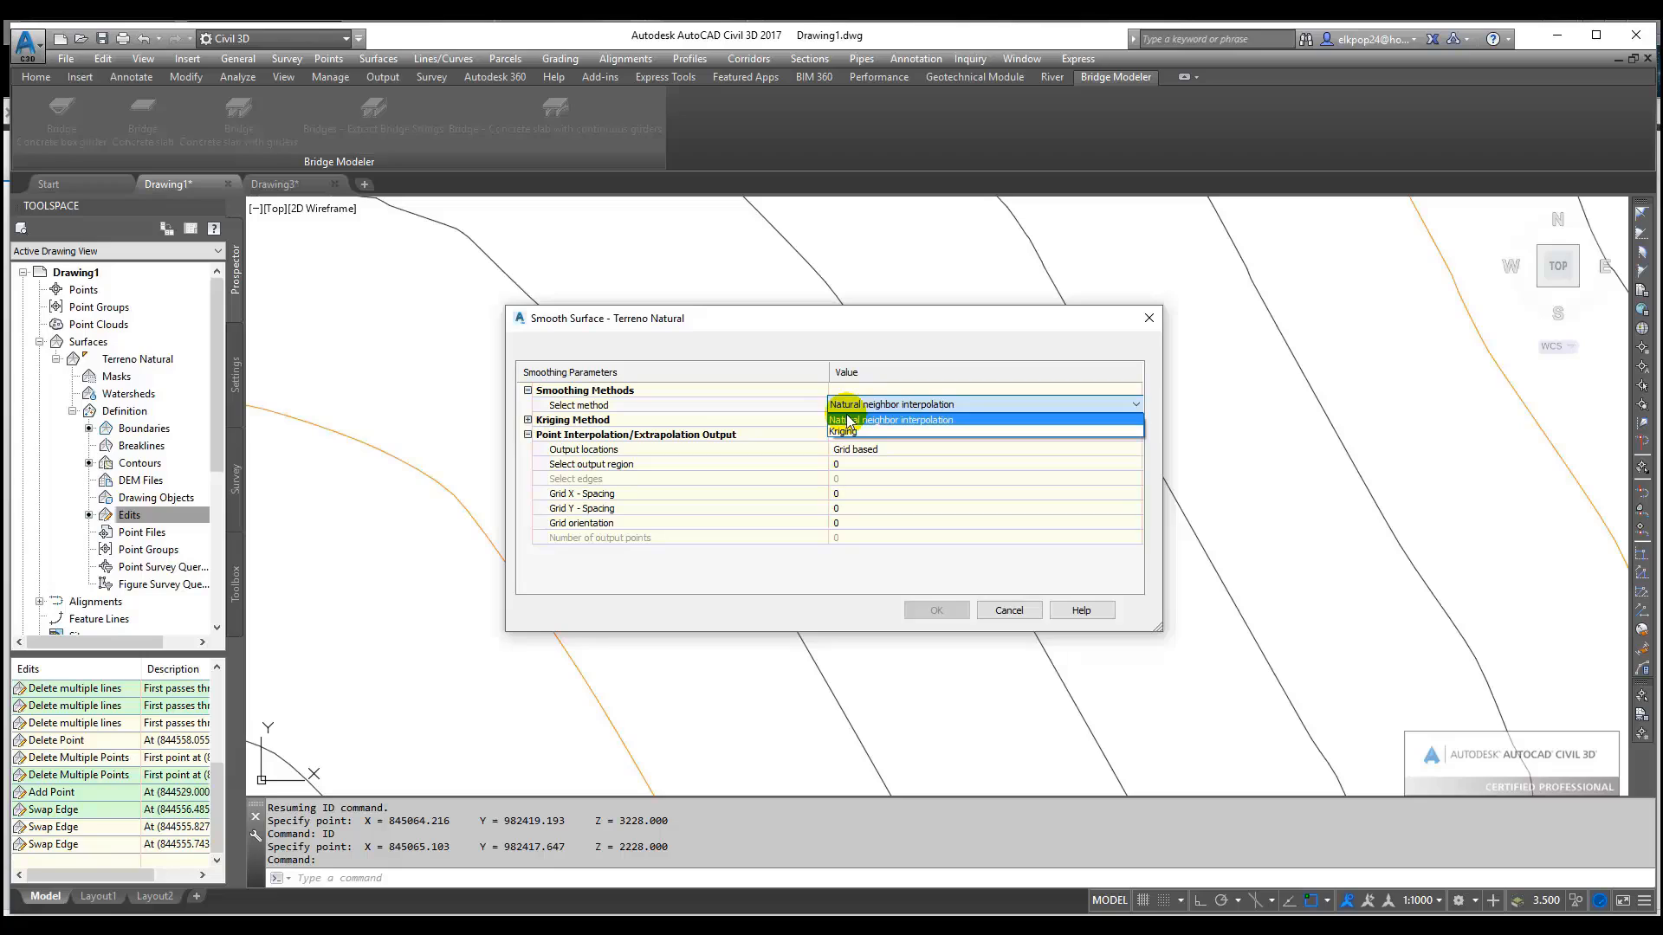
{"action": "left_click", "coordinate": [848, 421]}
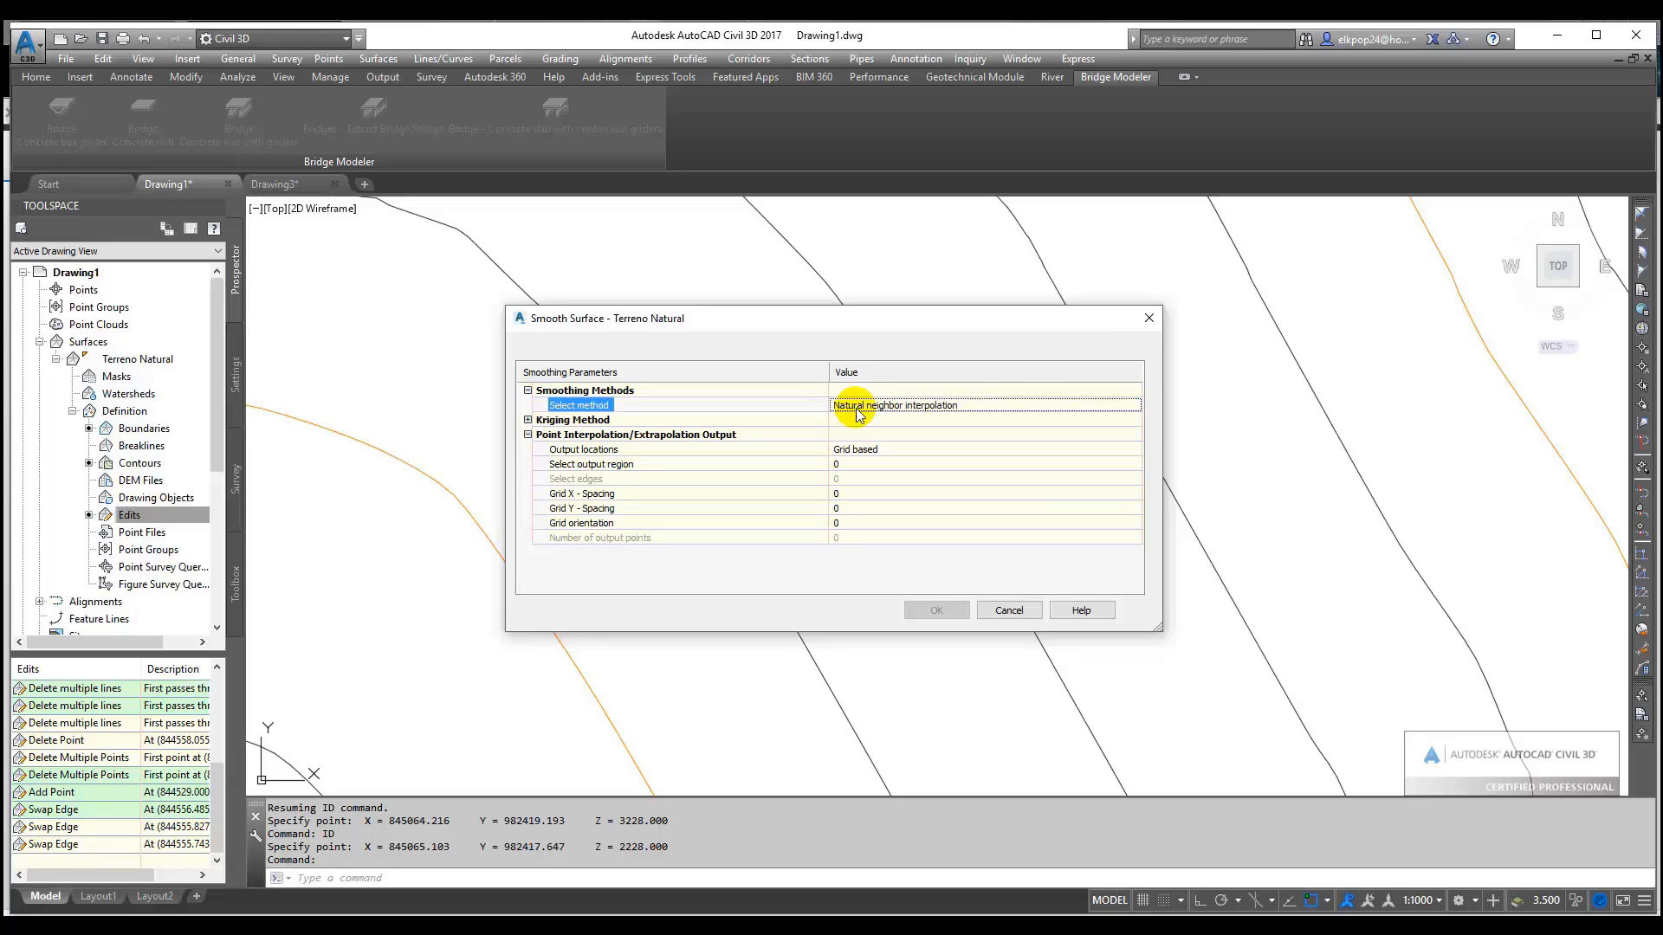
Define the smoothing output region as the whole surface using the Surface option
{"action": "left_click", "coordinate": [875, 465]}
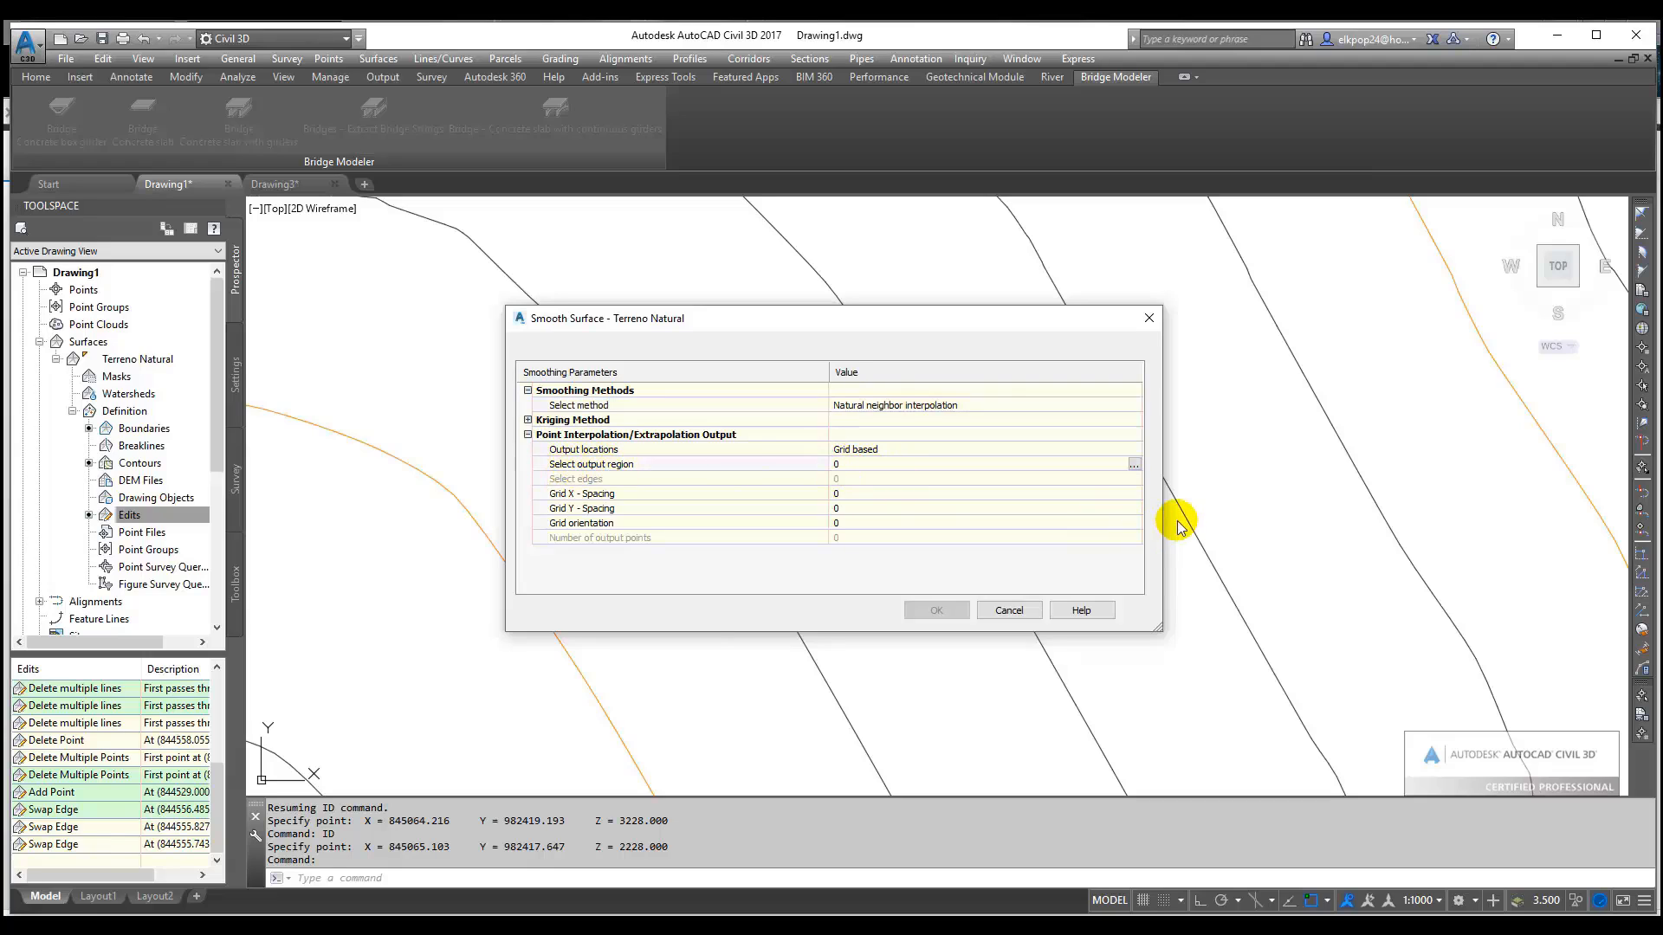
{"action": "left_click", "coordinate": [1134, 465]}
{"action": "left_click", "coordinate": [1135, 465]}
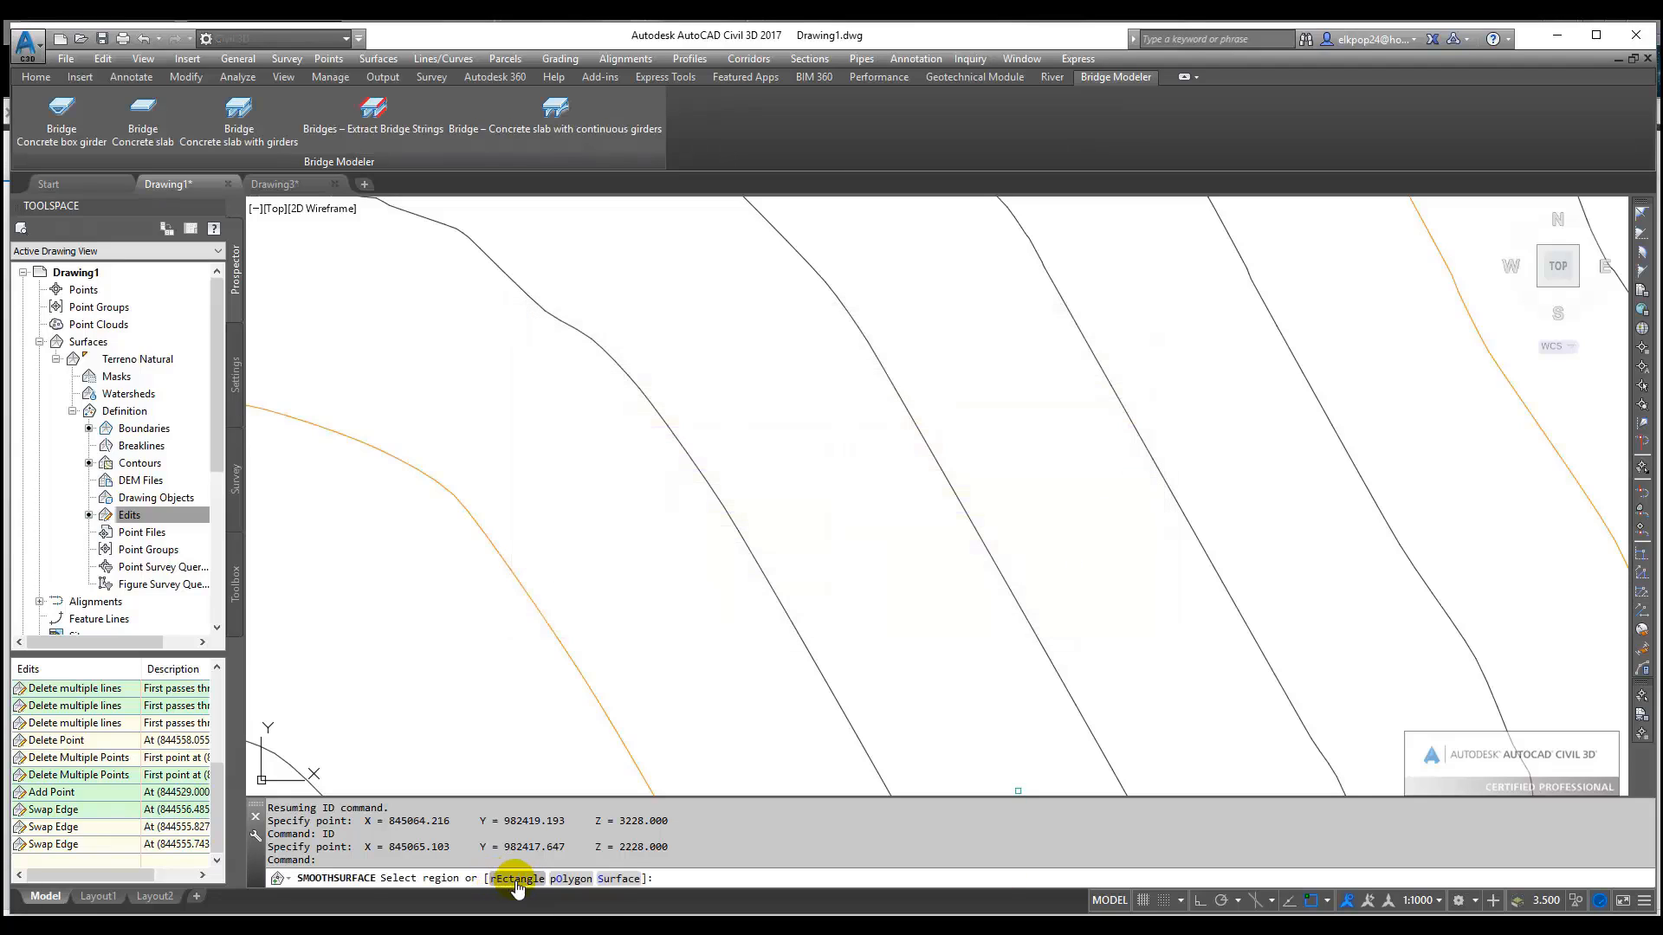
{"action": "left_click", "coordinate": [615, 879]}
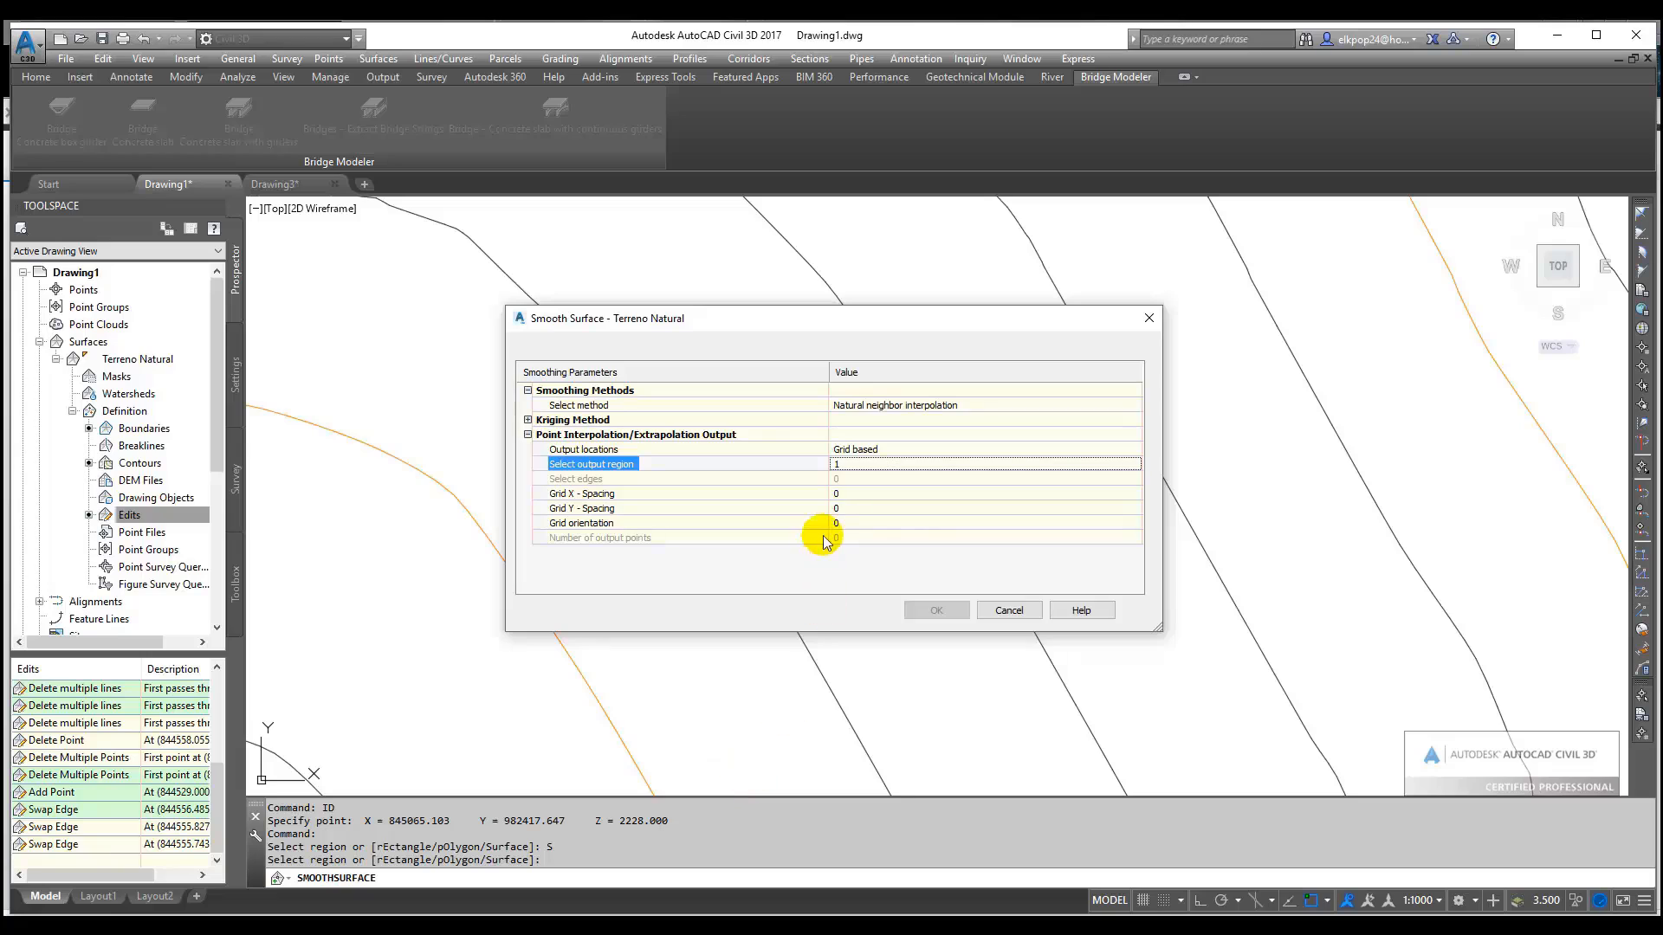
Set the smoothing grid's X and Y spacing to 10, keep orientation 0, and apply the smoothing
{"action": "left_click", "coordinate": [845, 492]}
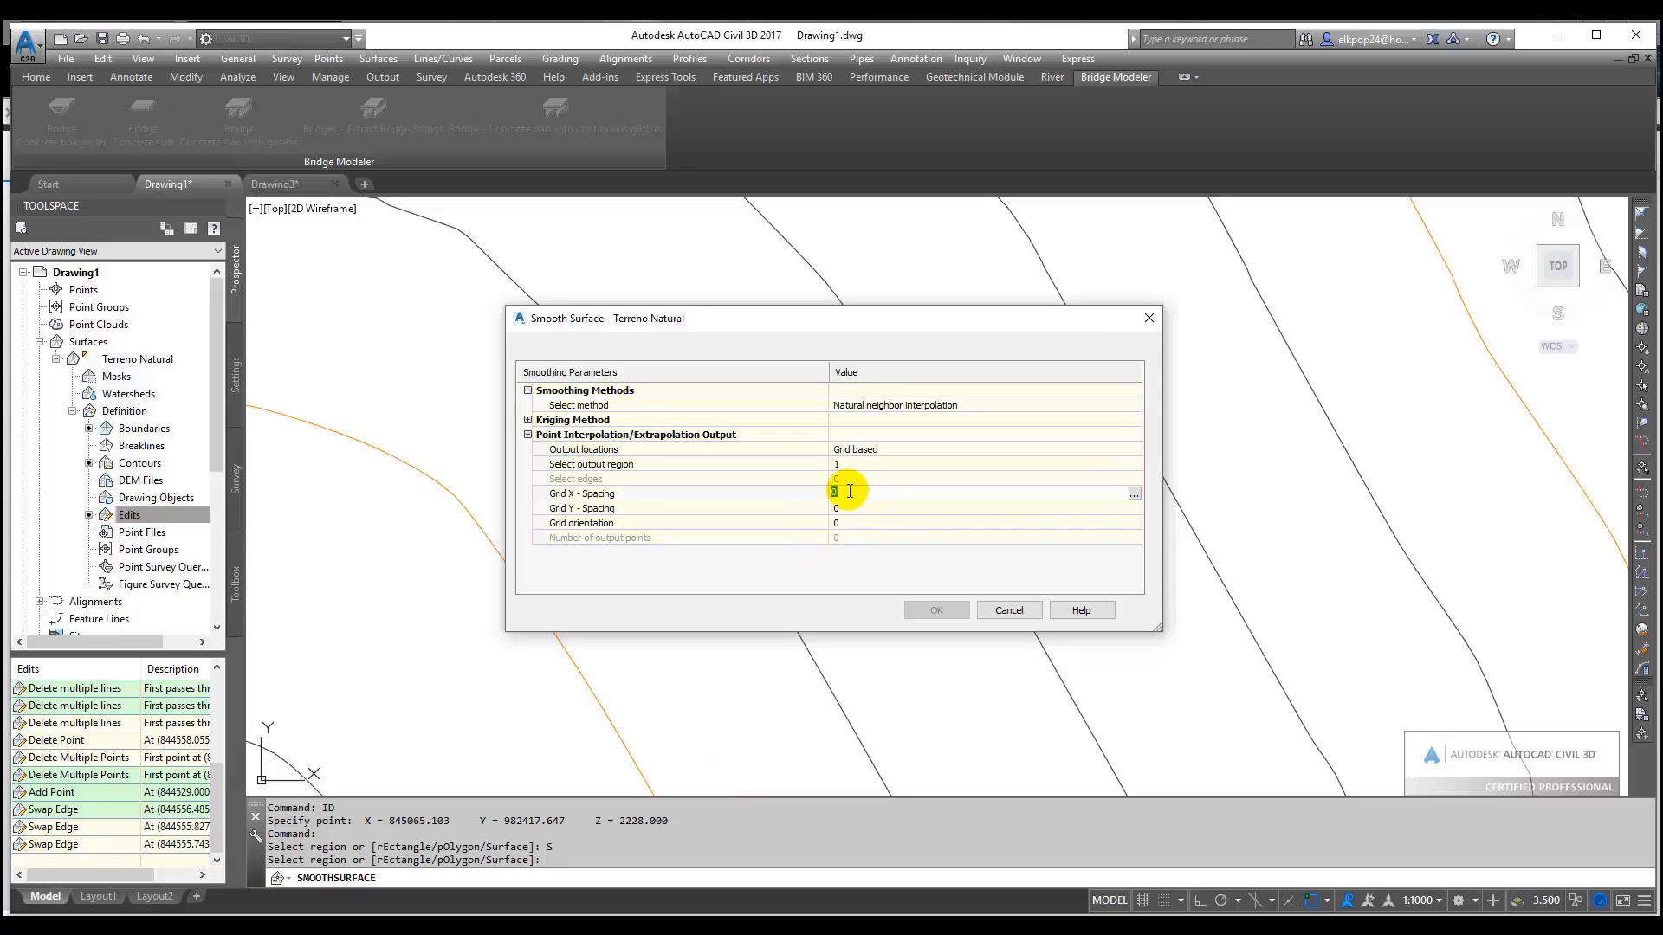
{"action": "type", "text": "10"}
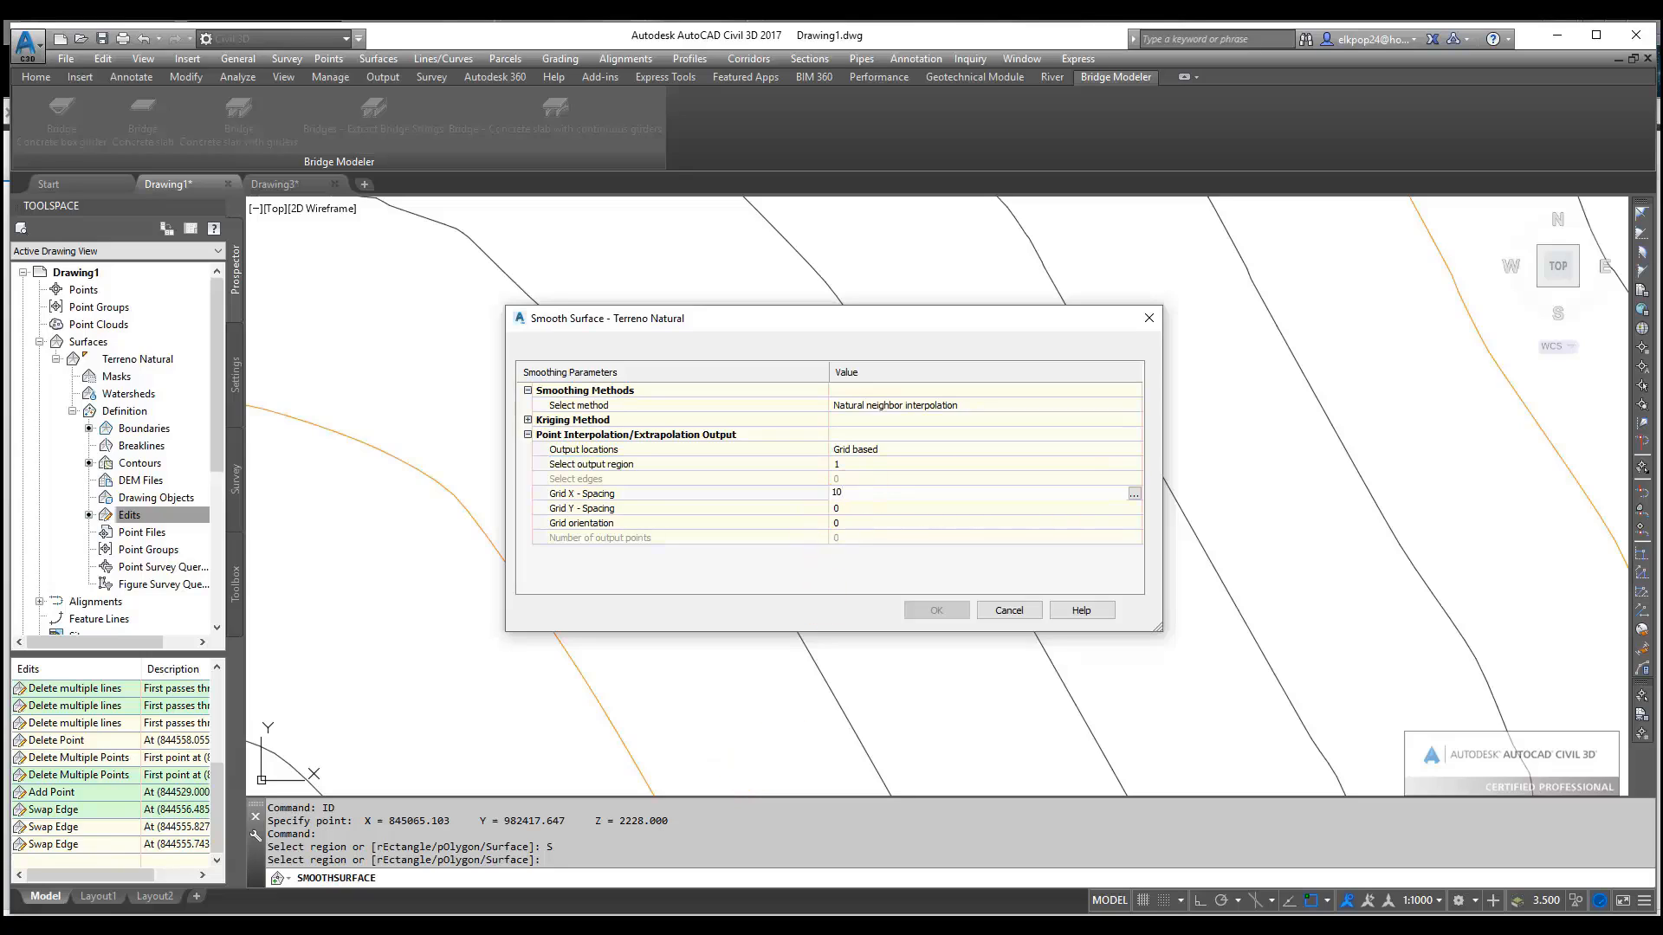
{"action": "left_click", "coordinate": [857, 510]}
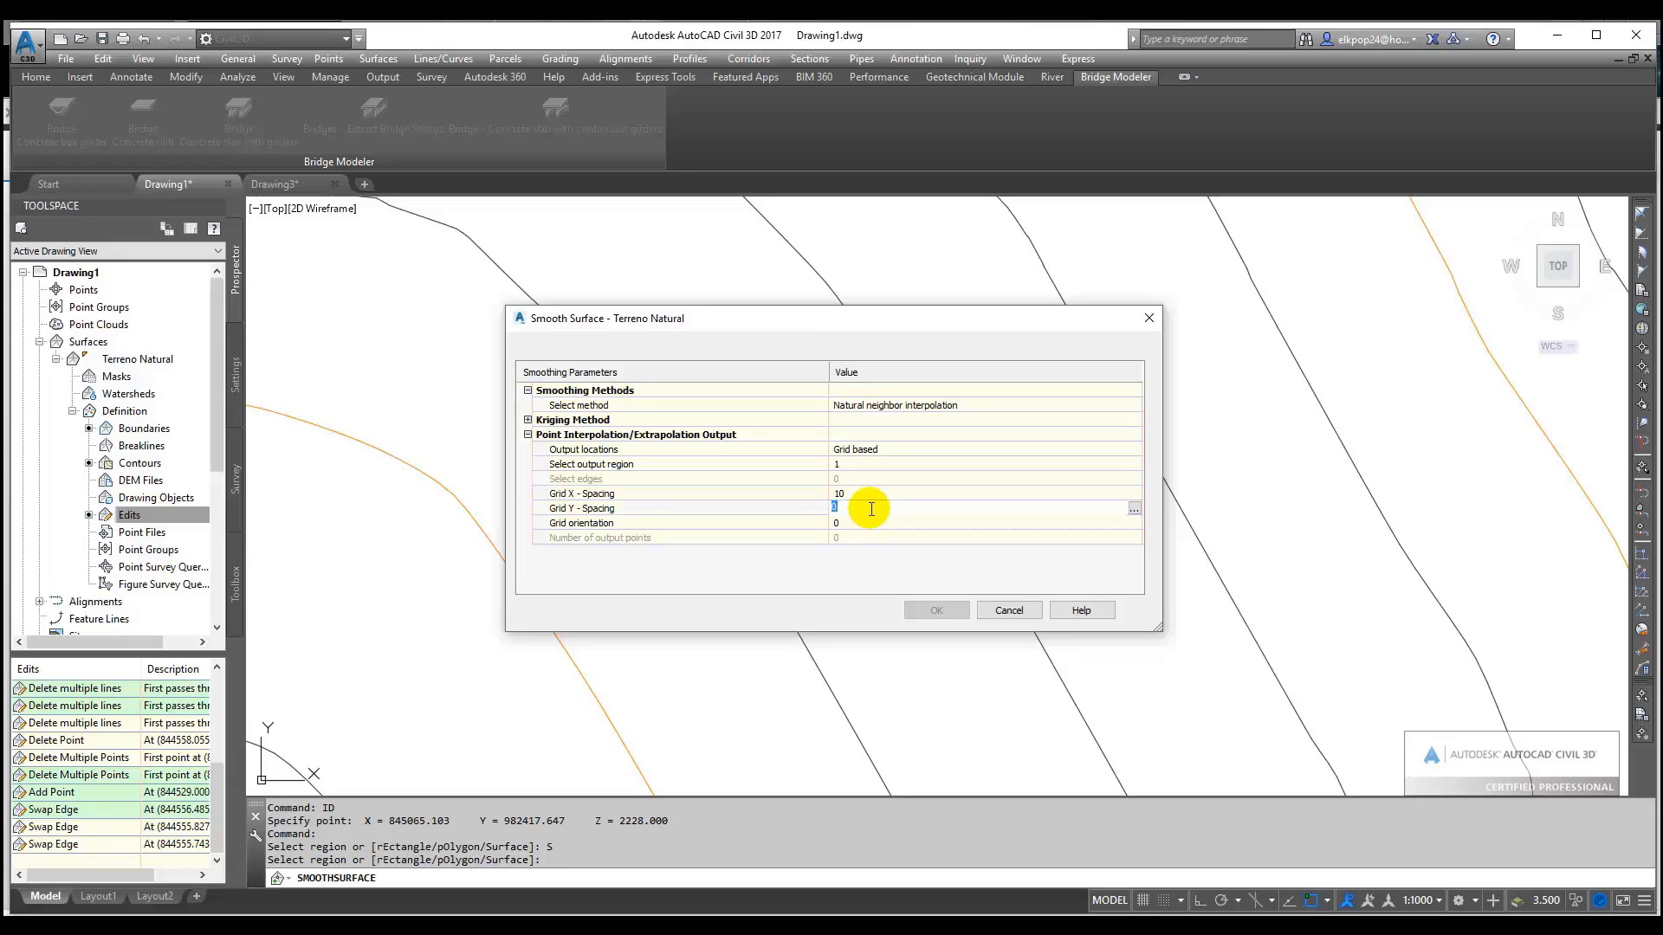
{"action": "type", "text": "10"}
{"action": "key", "text": "Return"}
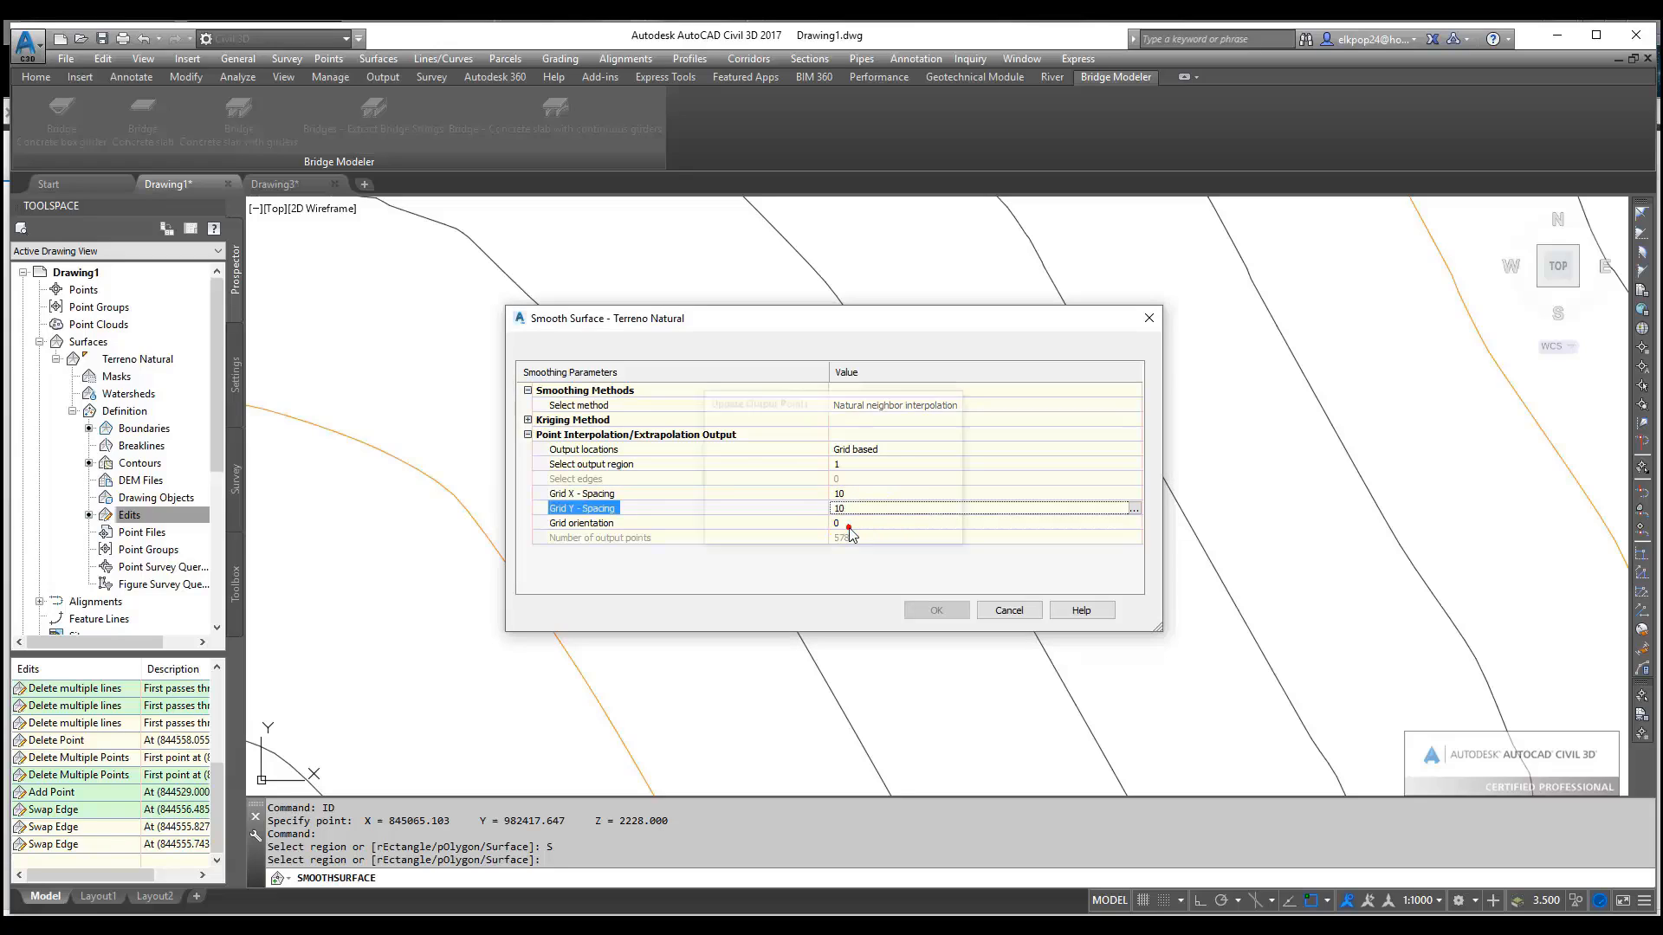
{"action": "left_click", "coordinate": [866, 525]}
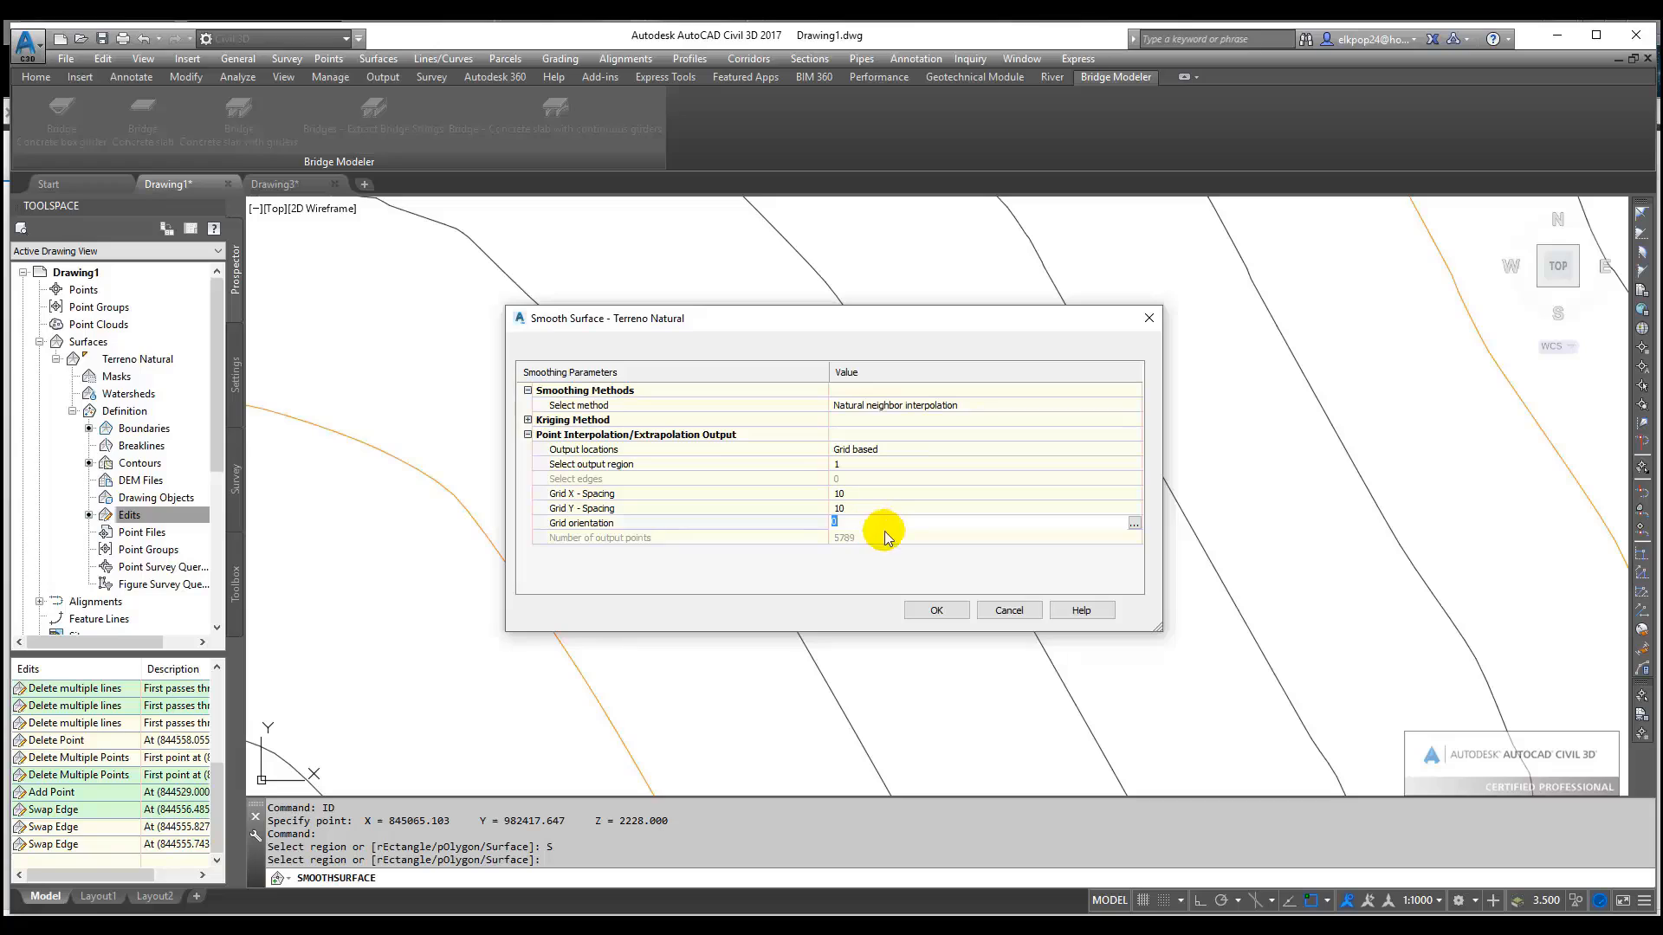
{"action": "left_click", "coordinate": [883, 526]}
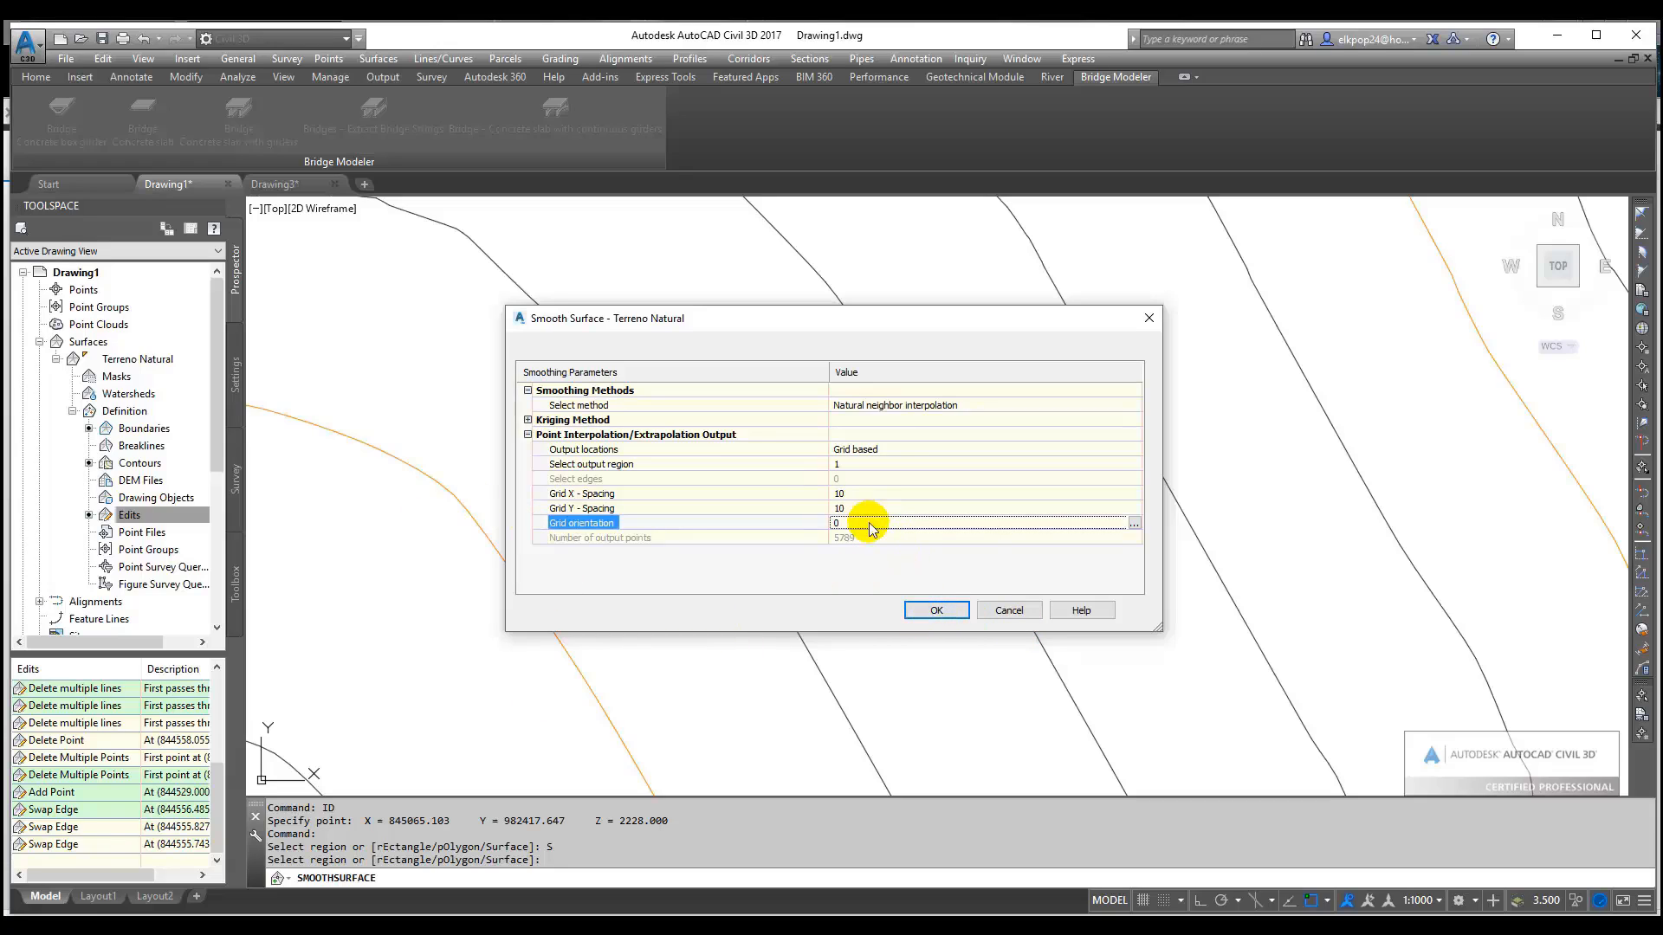
{"action": "left_click", "coordinate": [925, 615]}
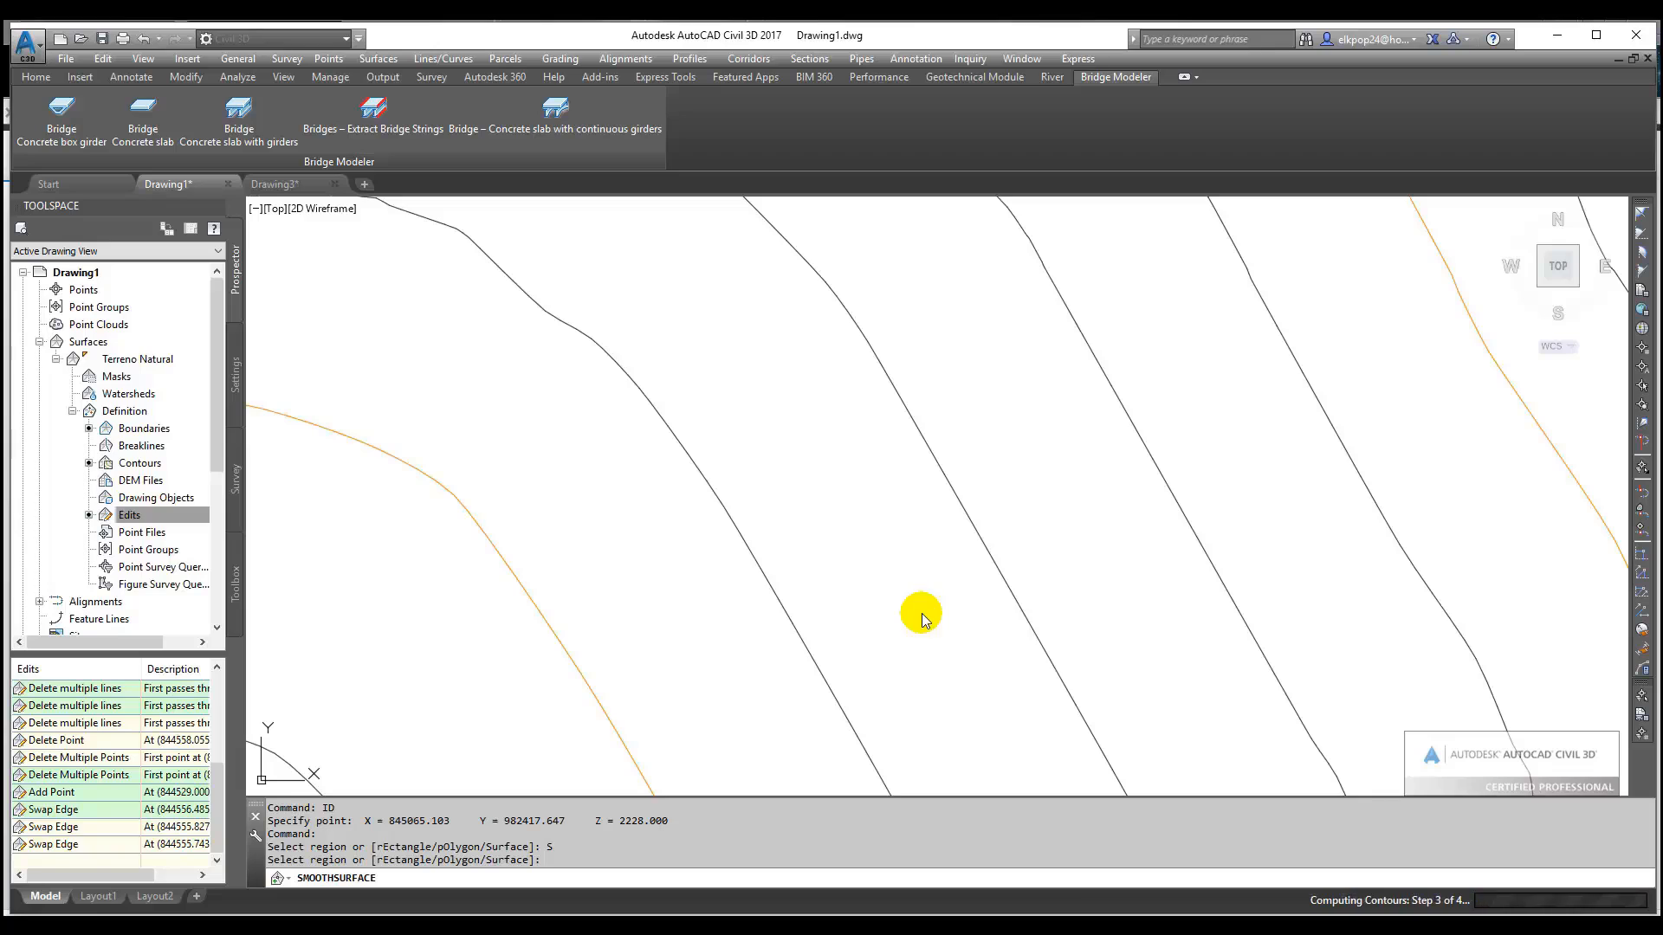
Examine the smoothed Terreno Natural contours up close and across the wider terrain
{"action": "scroll", "coordinate": [847, 580], "scroll_direction": "down", "scroll_amount": 5}
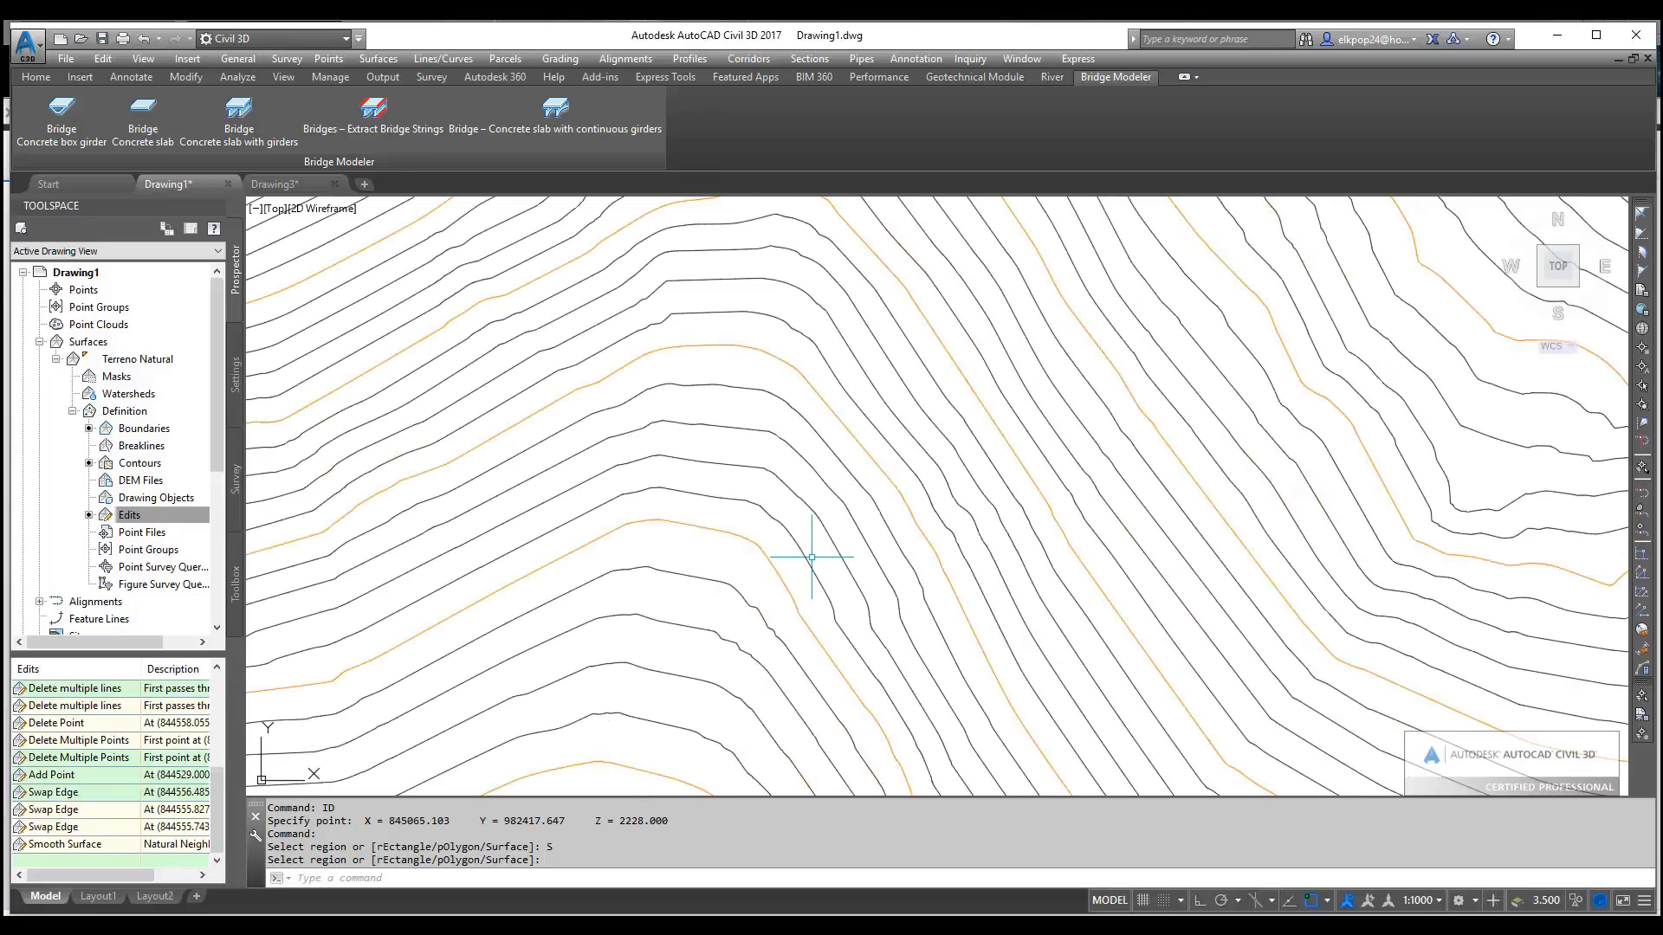
{"action": "scroll", "coordinate": [891, 352], "scroll_direction": "up", "scroll_amount": 5}
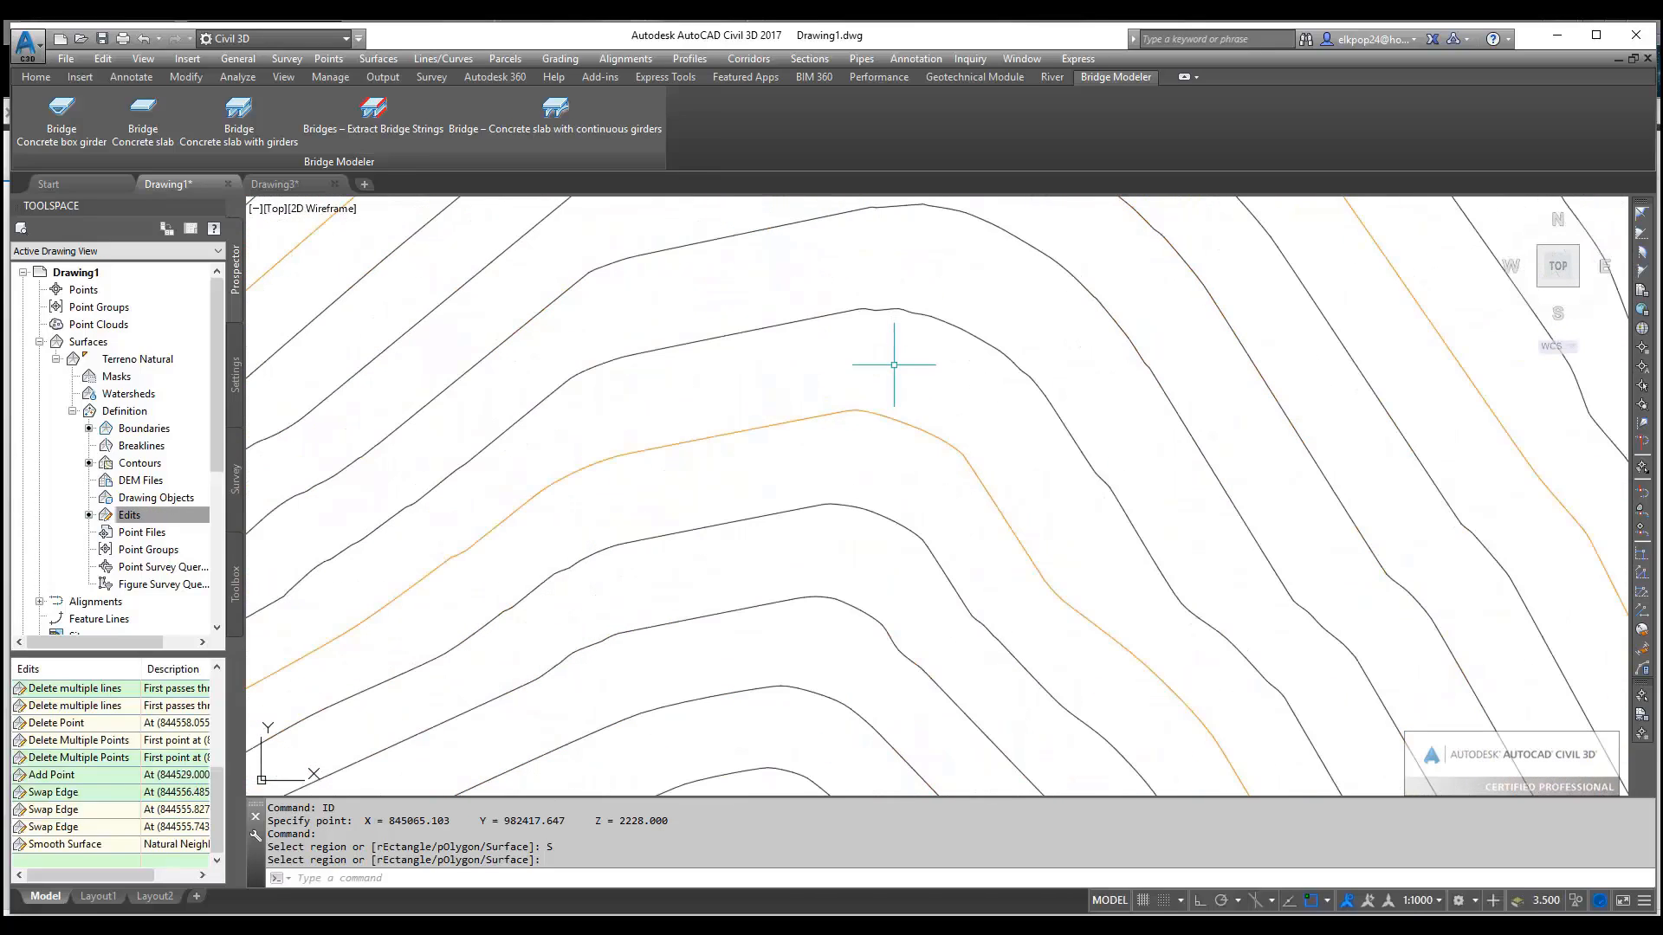
{"action": "scroll", "coordinate": [886, 432], "scroll_direction": "down", "scroll_amount": 5}
{"action": "mouse_move", "coordinate": [891, 419]}
{"action": "middle_mouse_down"}
{"action": "mouse_move", "coordinate": [831, 661]}
{"action": "mouse_move", "coordinate": [784, 609]}
{"action": "middle_mouse_up"}
{"action": "scroll", "coordinate": [761, 316], "scroll_direction": "up", "scroll_amount": 8}
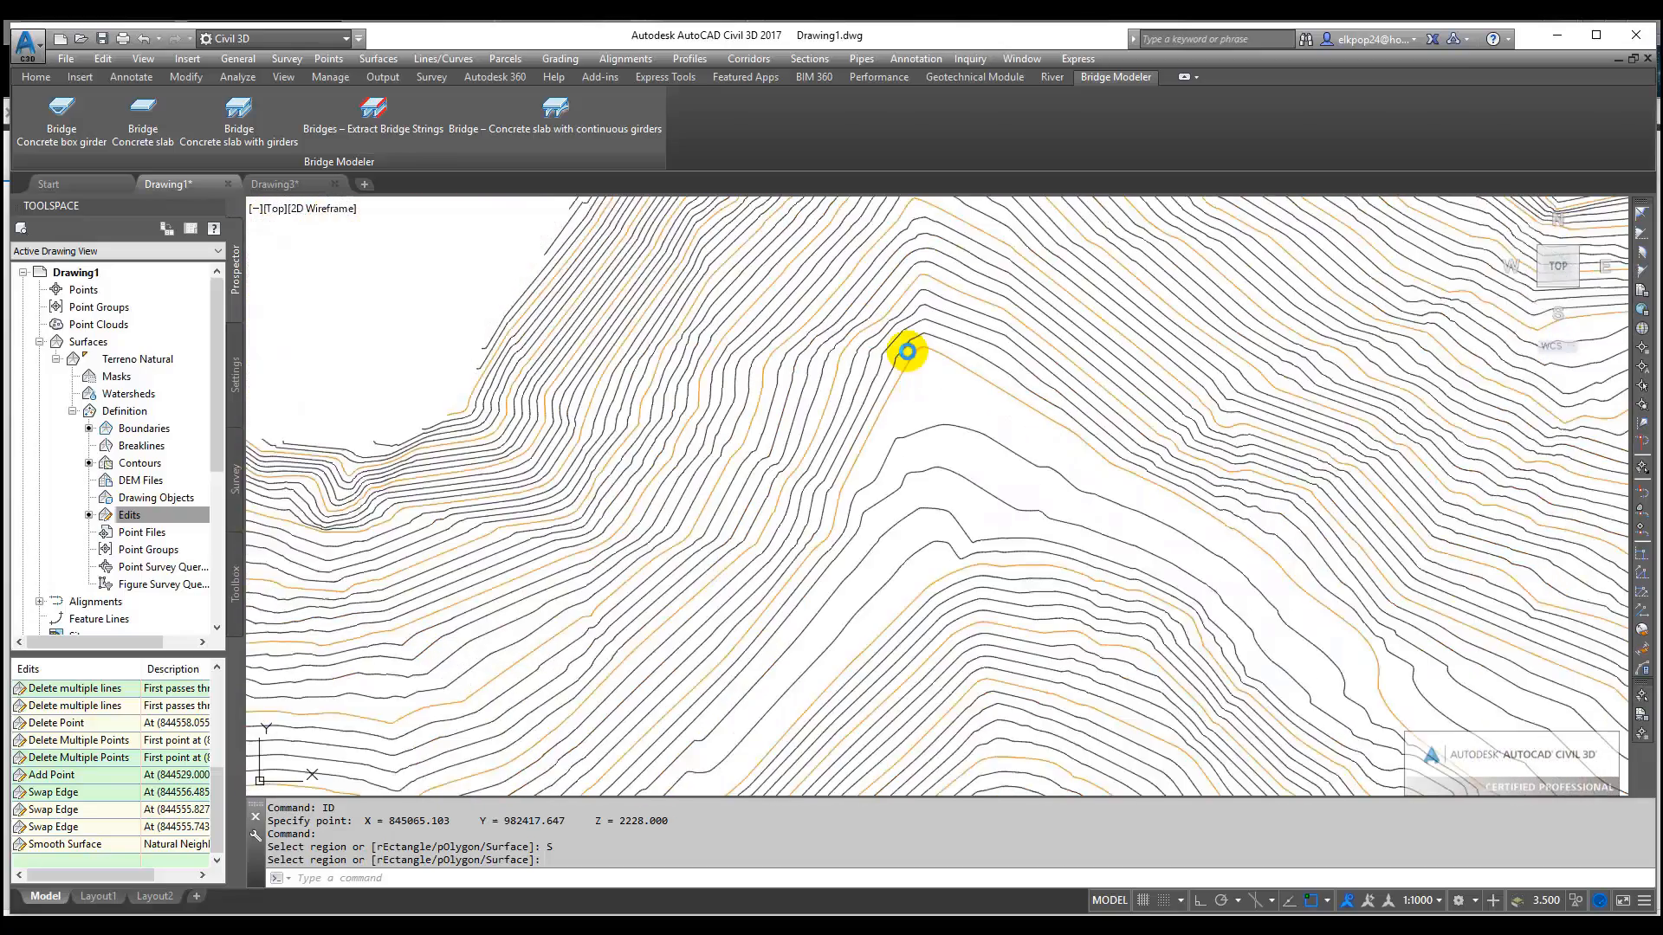
{"action": "scroll", "coordinate": [840, 367], "scroll_direction": "down", "scroll_amount": 7}
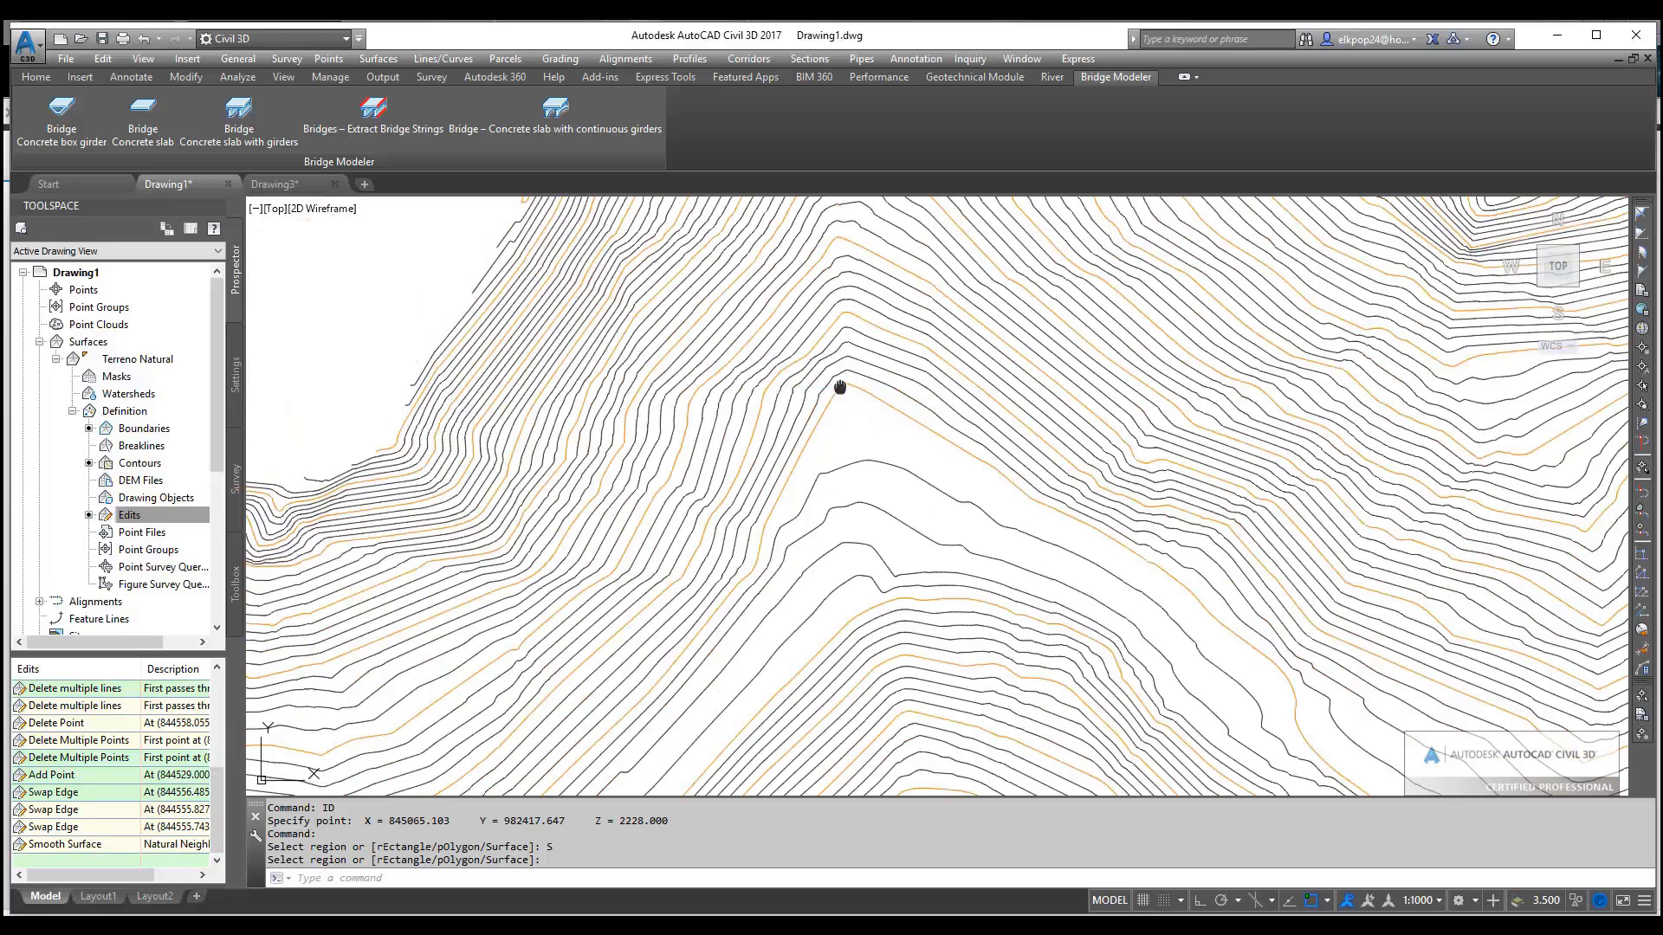
{"action": "left_click", "coordinate": [183, 516]}
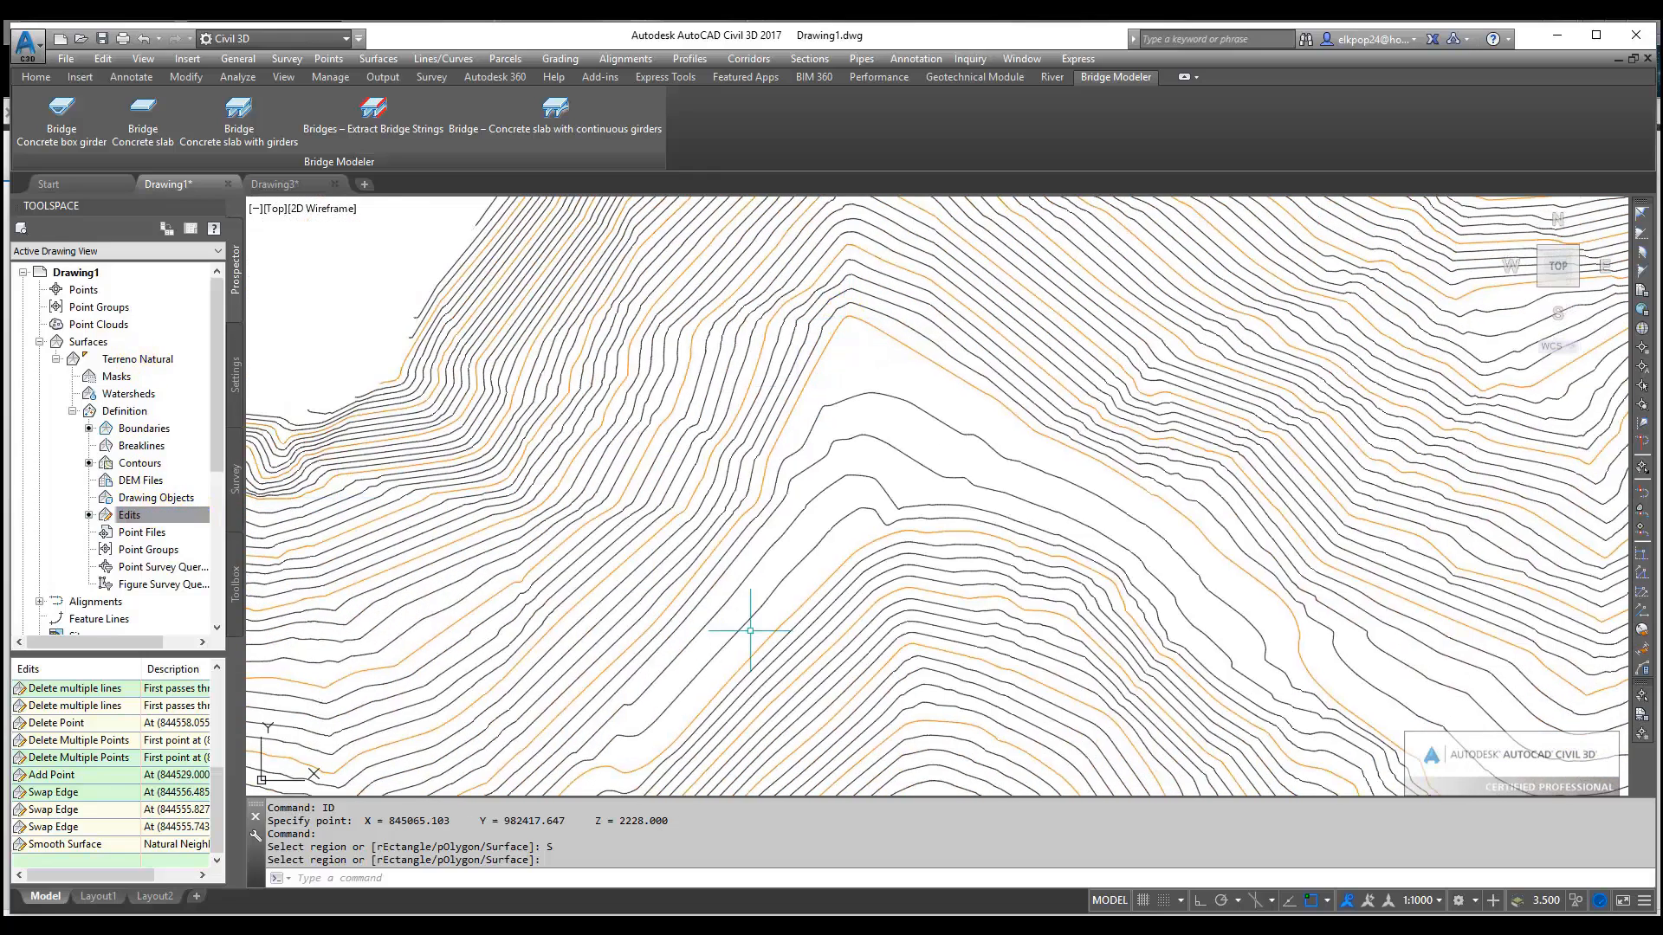
{"action": "mouse_move", "coordinate": [750, 631]}
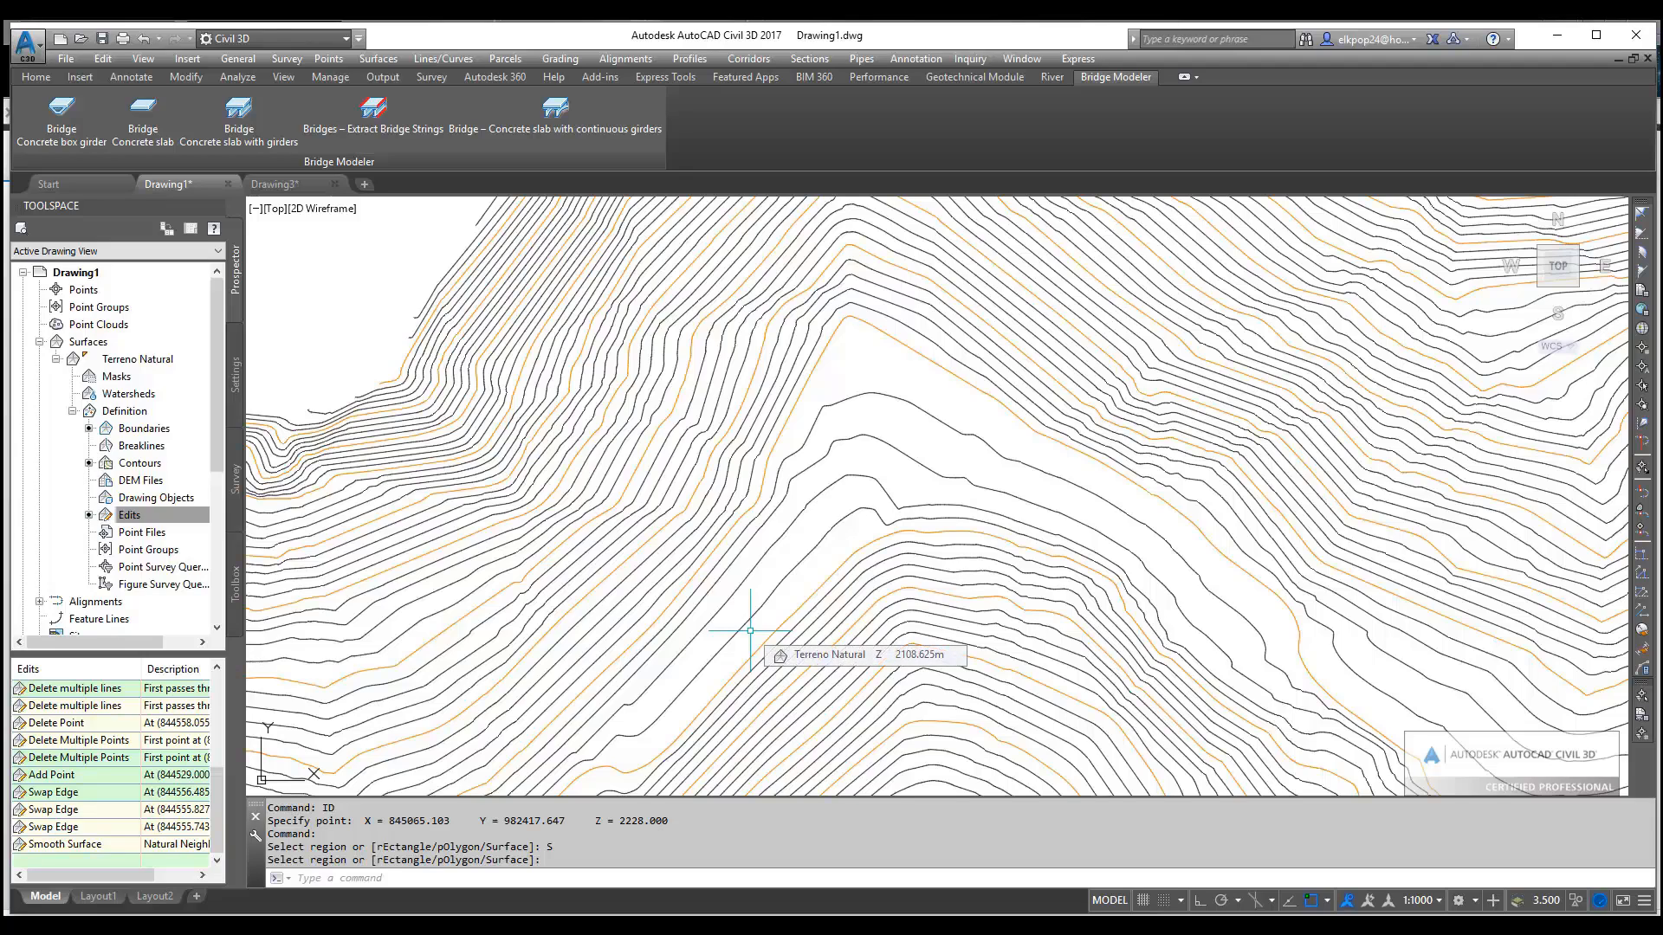